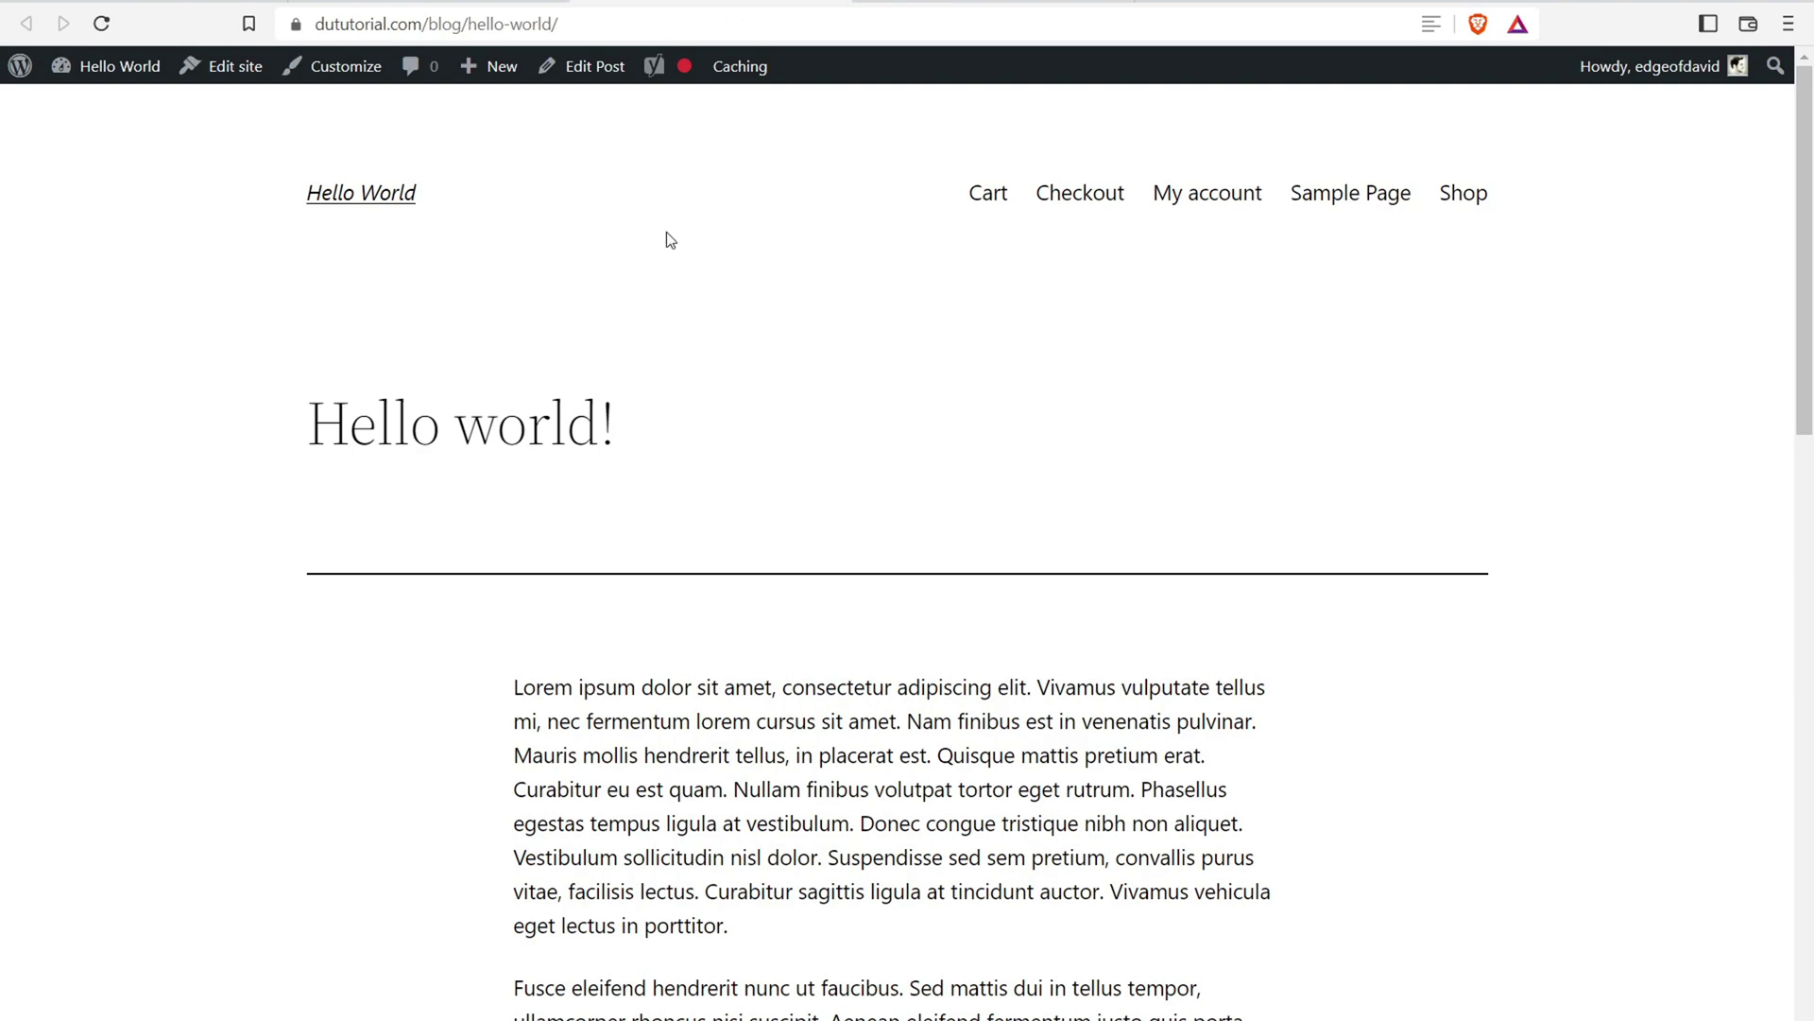
Set the site's permalink structure to Post name in the Permalink Settings and save the changes
{"action": "left_click", "coordinate": [577, 23]}
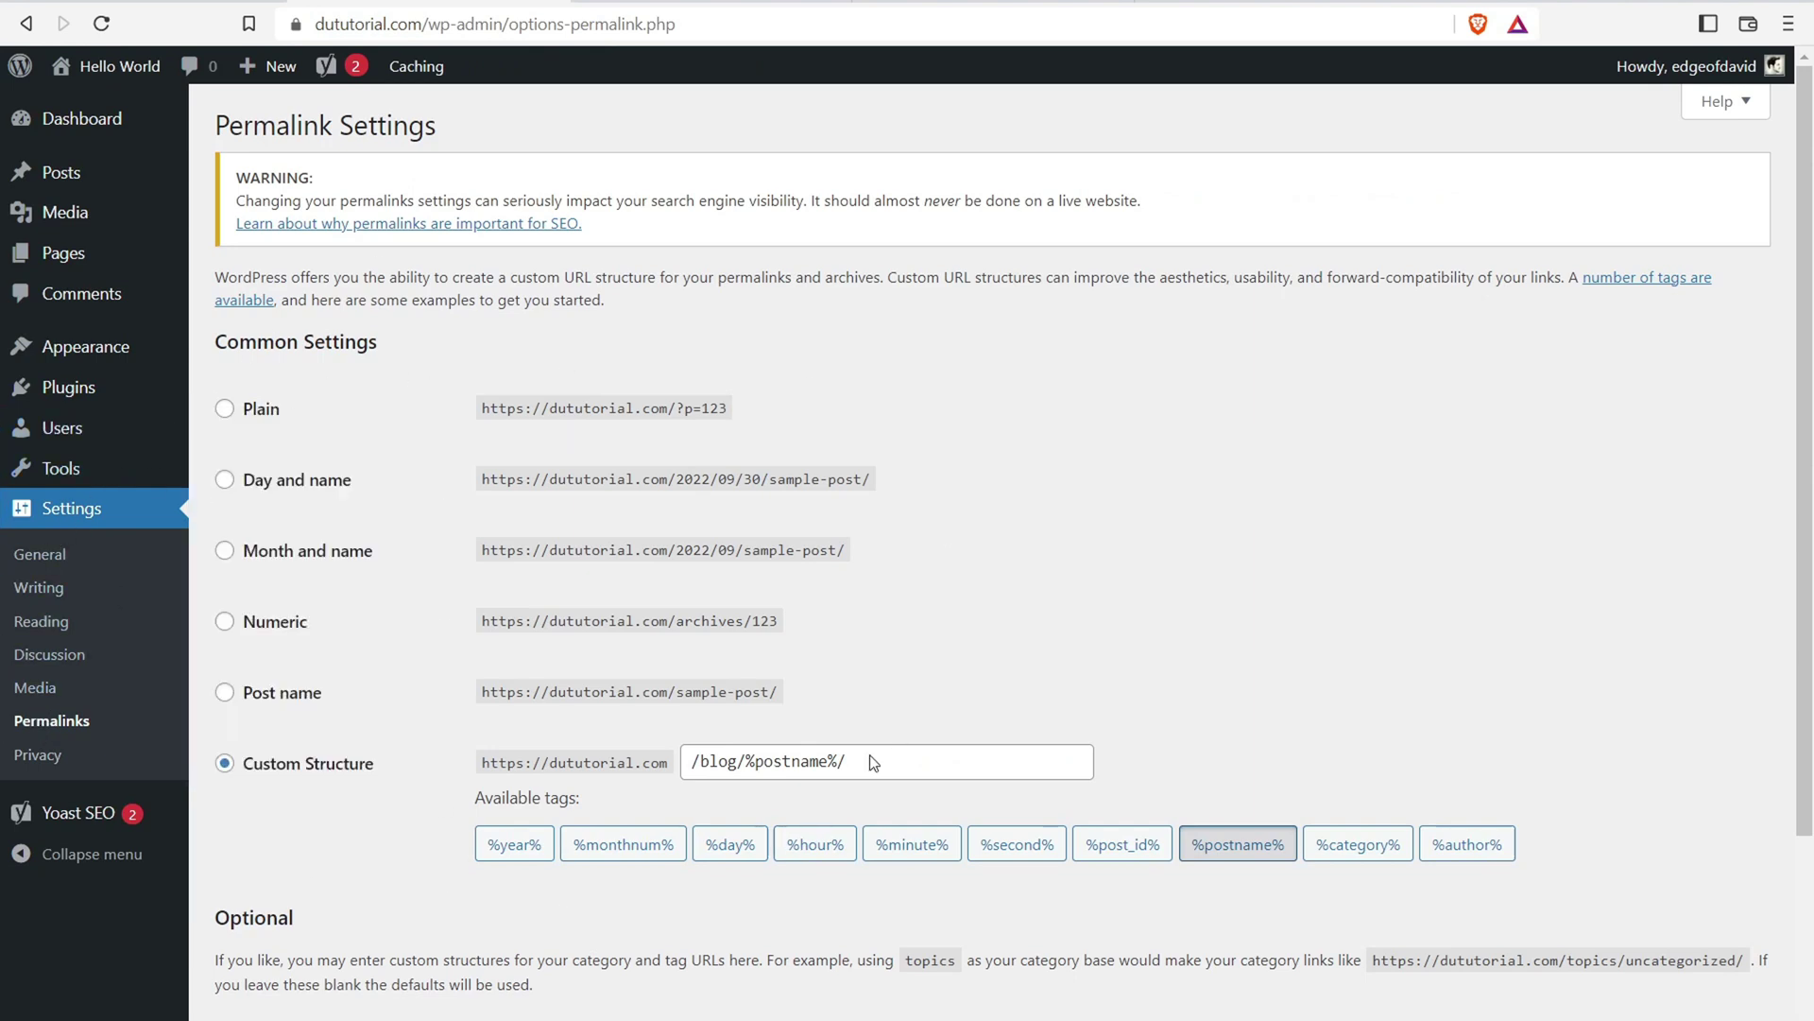
{"action": "left_click", "coordinate": [227, 693]}
{"action": "scroll", "coordinate": [397, 628], "scroll_direction": "down", "scroll_amount": 3}
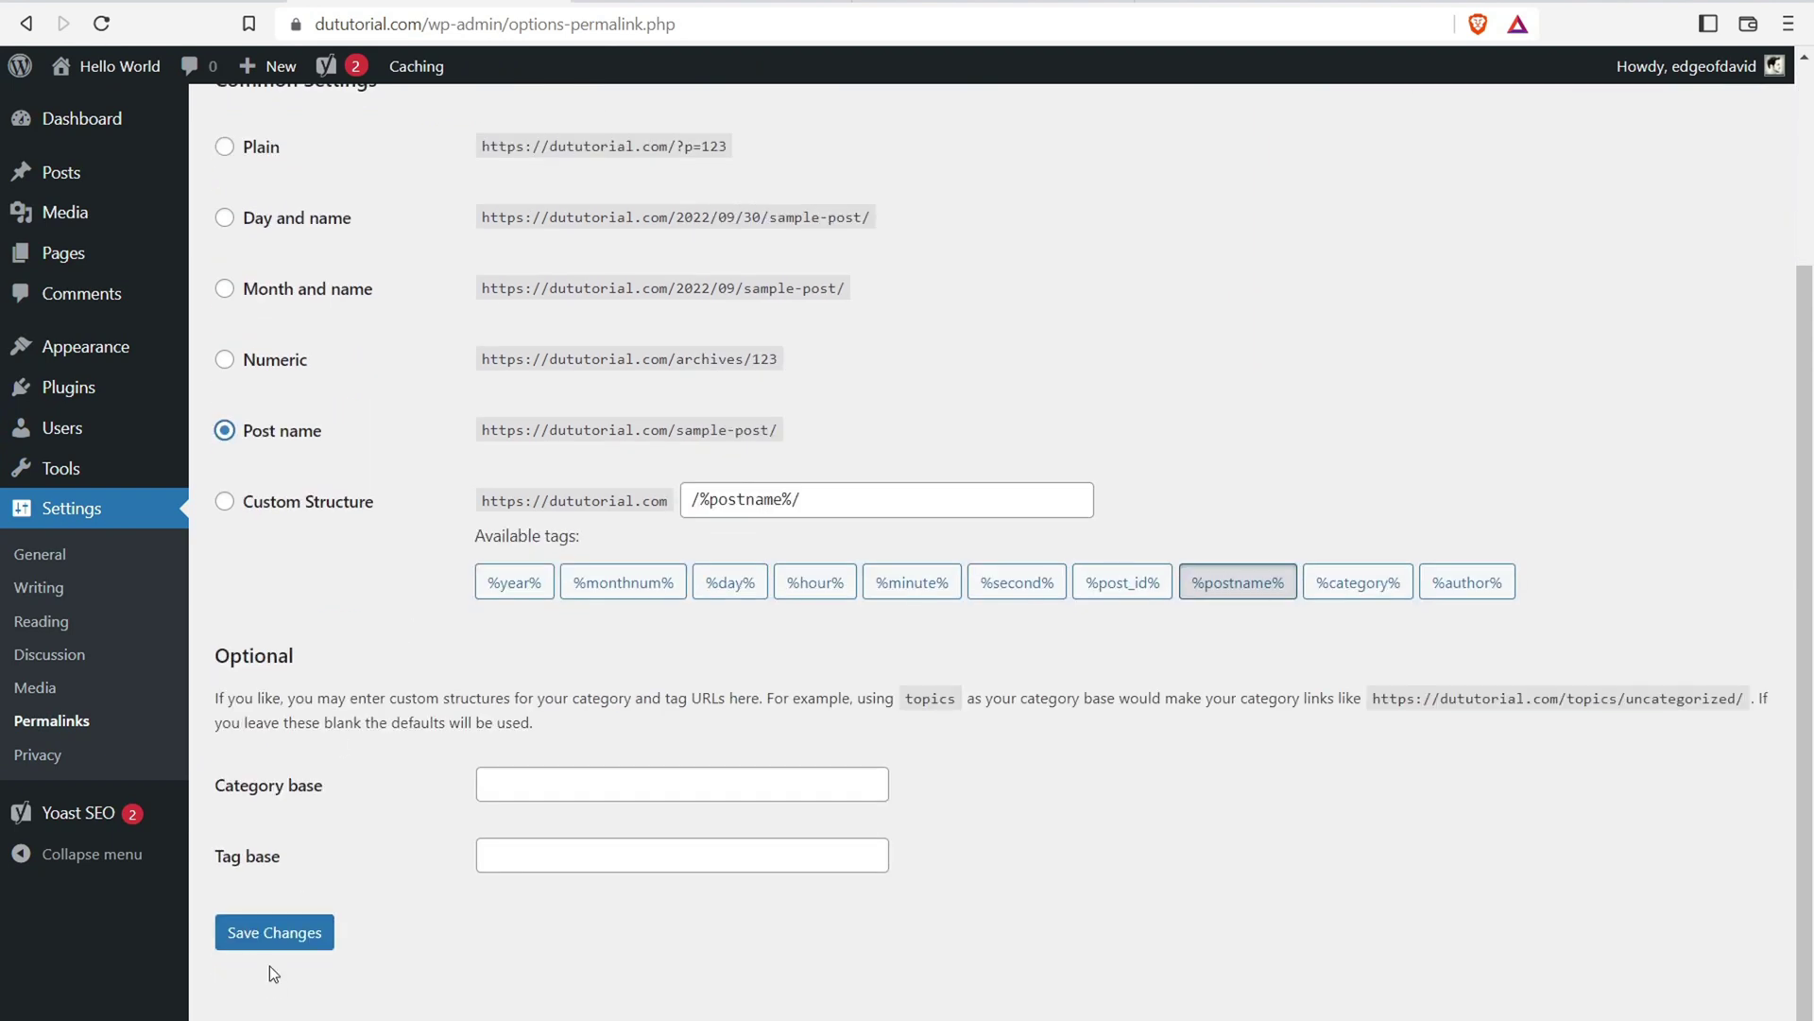
{"action": "left_click", "coordinate": [266, 932]}
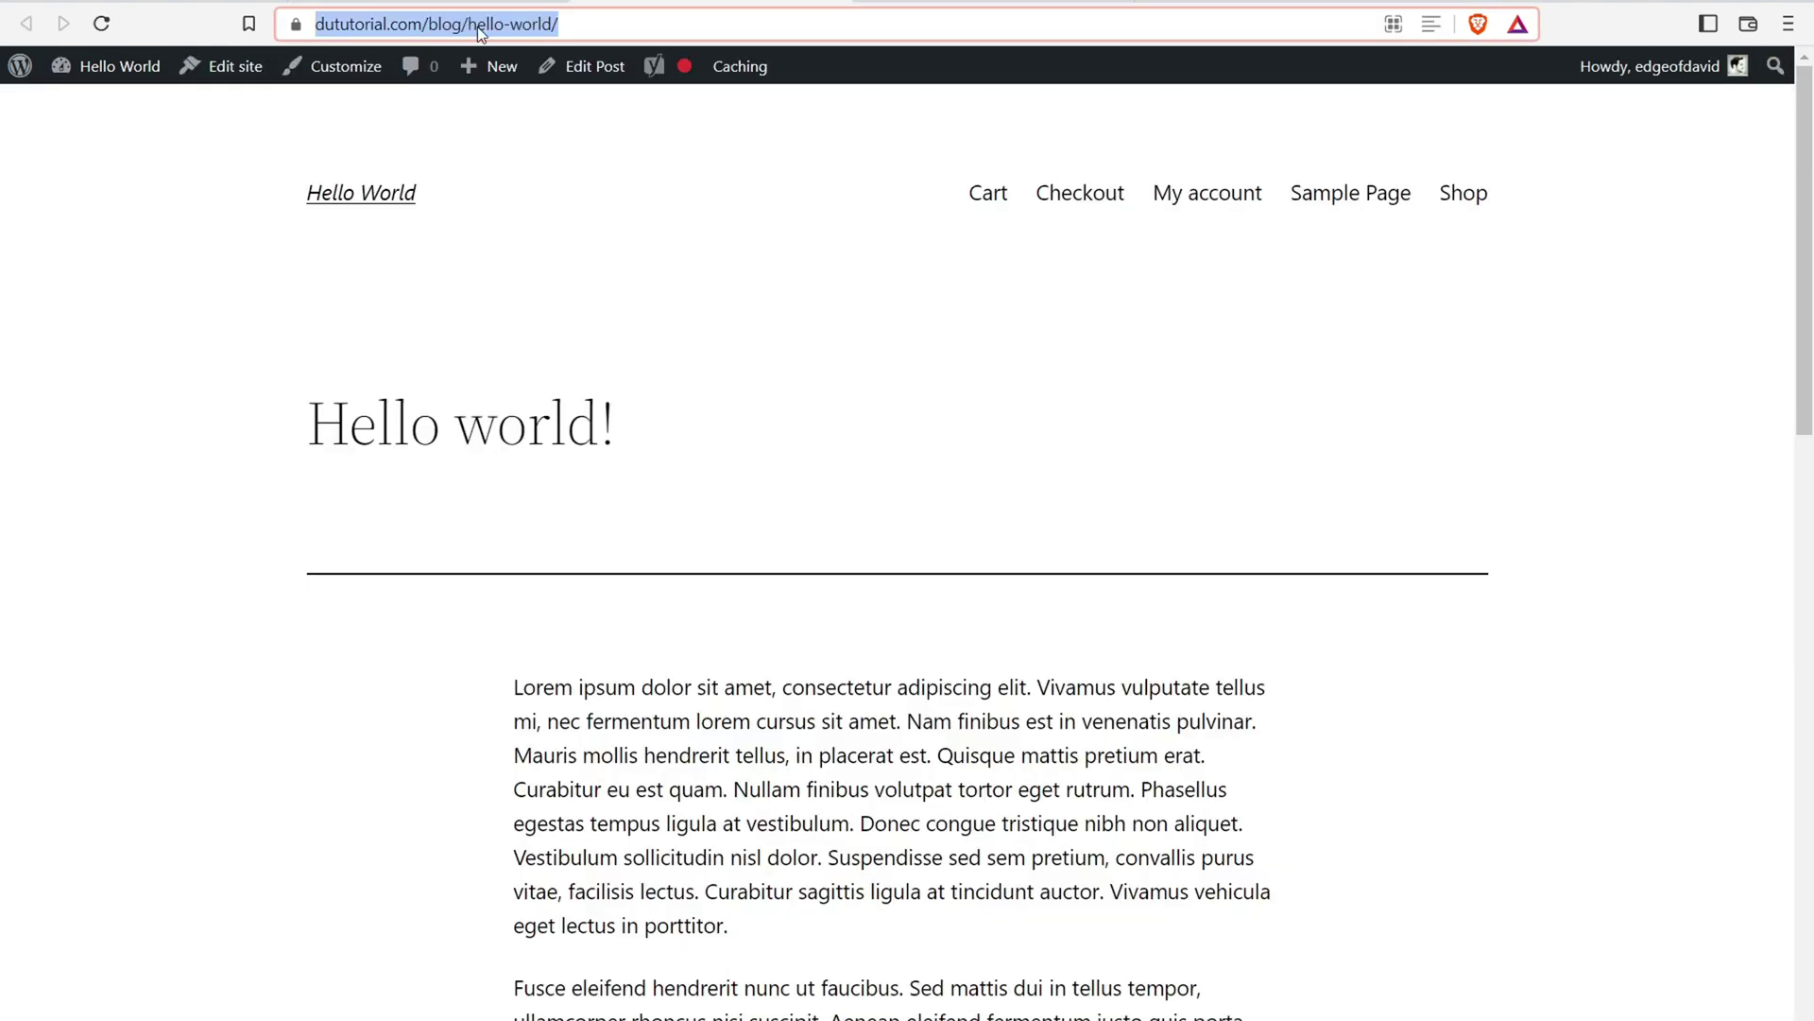
Copy the Hello world post's old address dututorial.com/blog/hello-world/ and load it again to test the redirect
{"action": "right_click", "coordinate": [478, 26]}
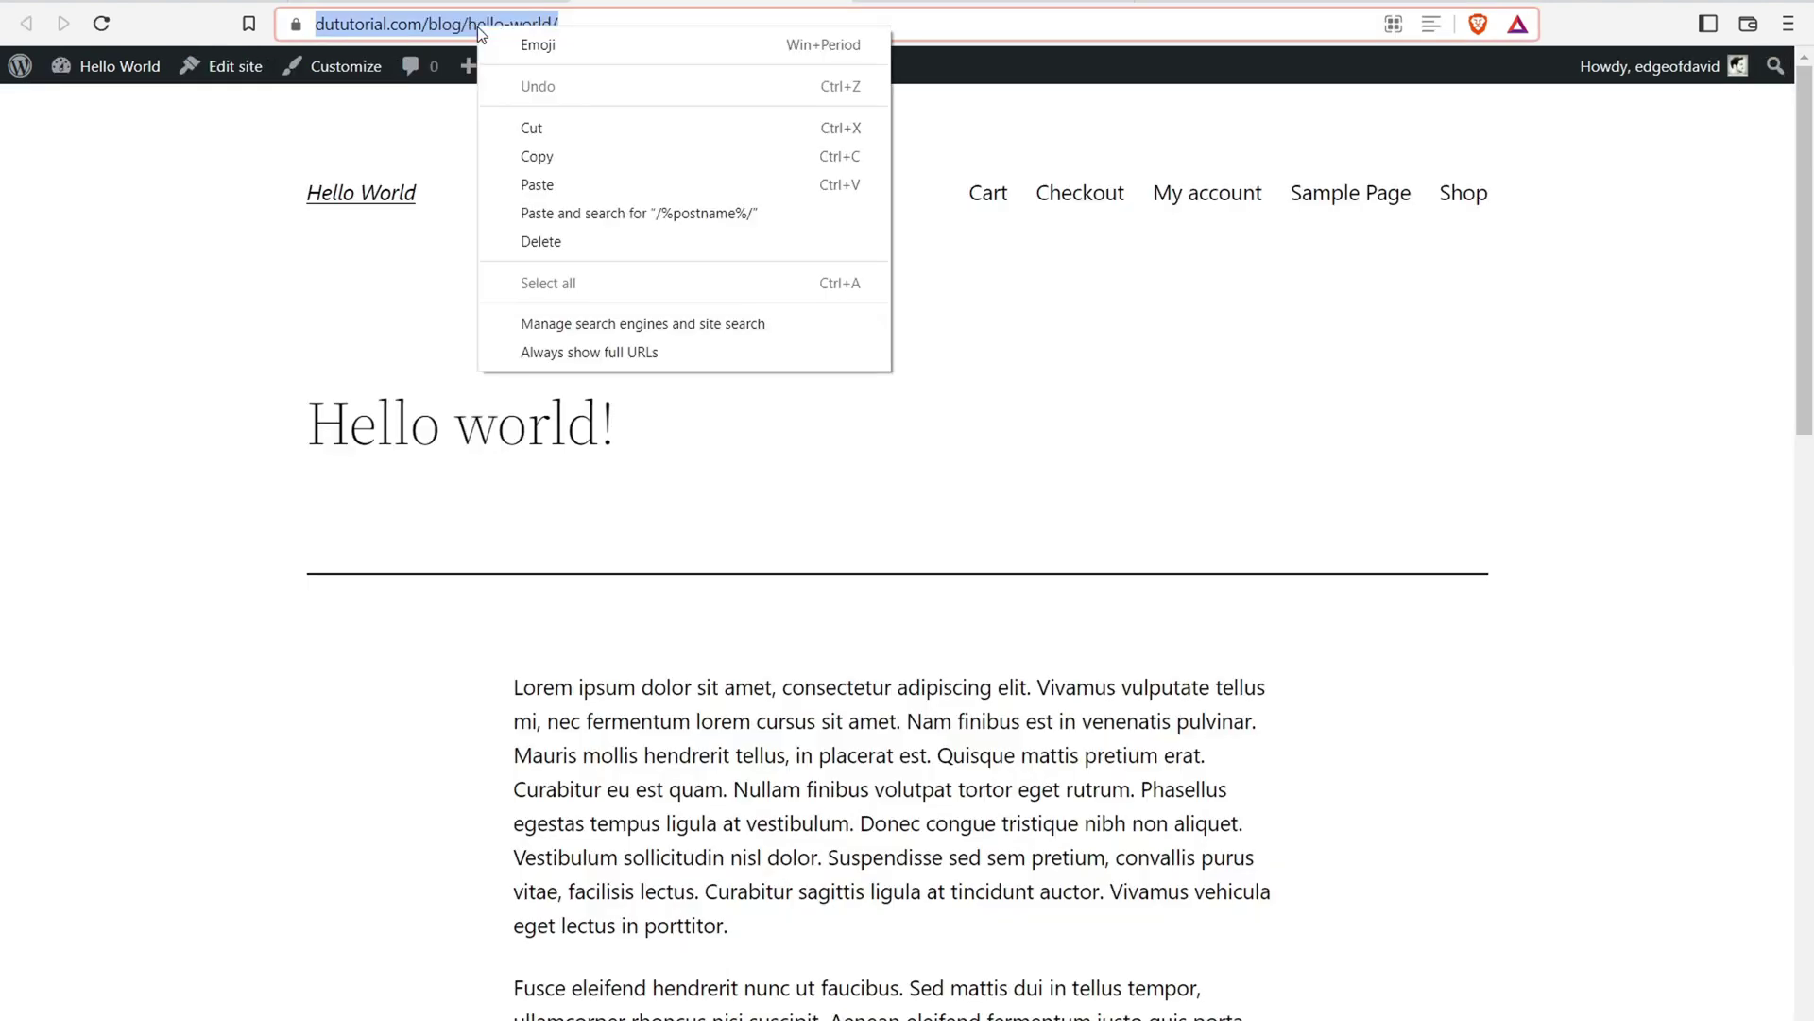
{"action": "left_click", "coordinate": [556, 154]}
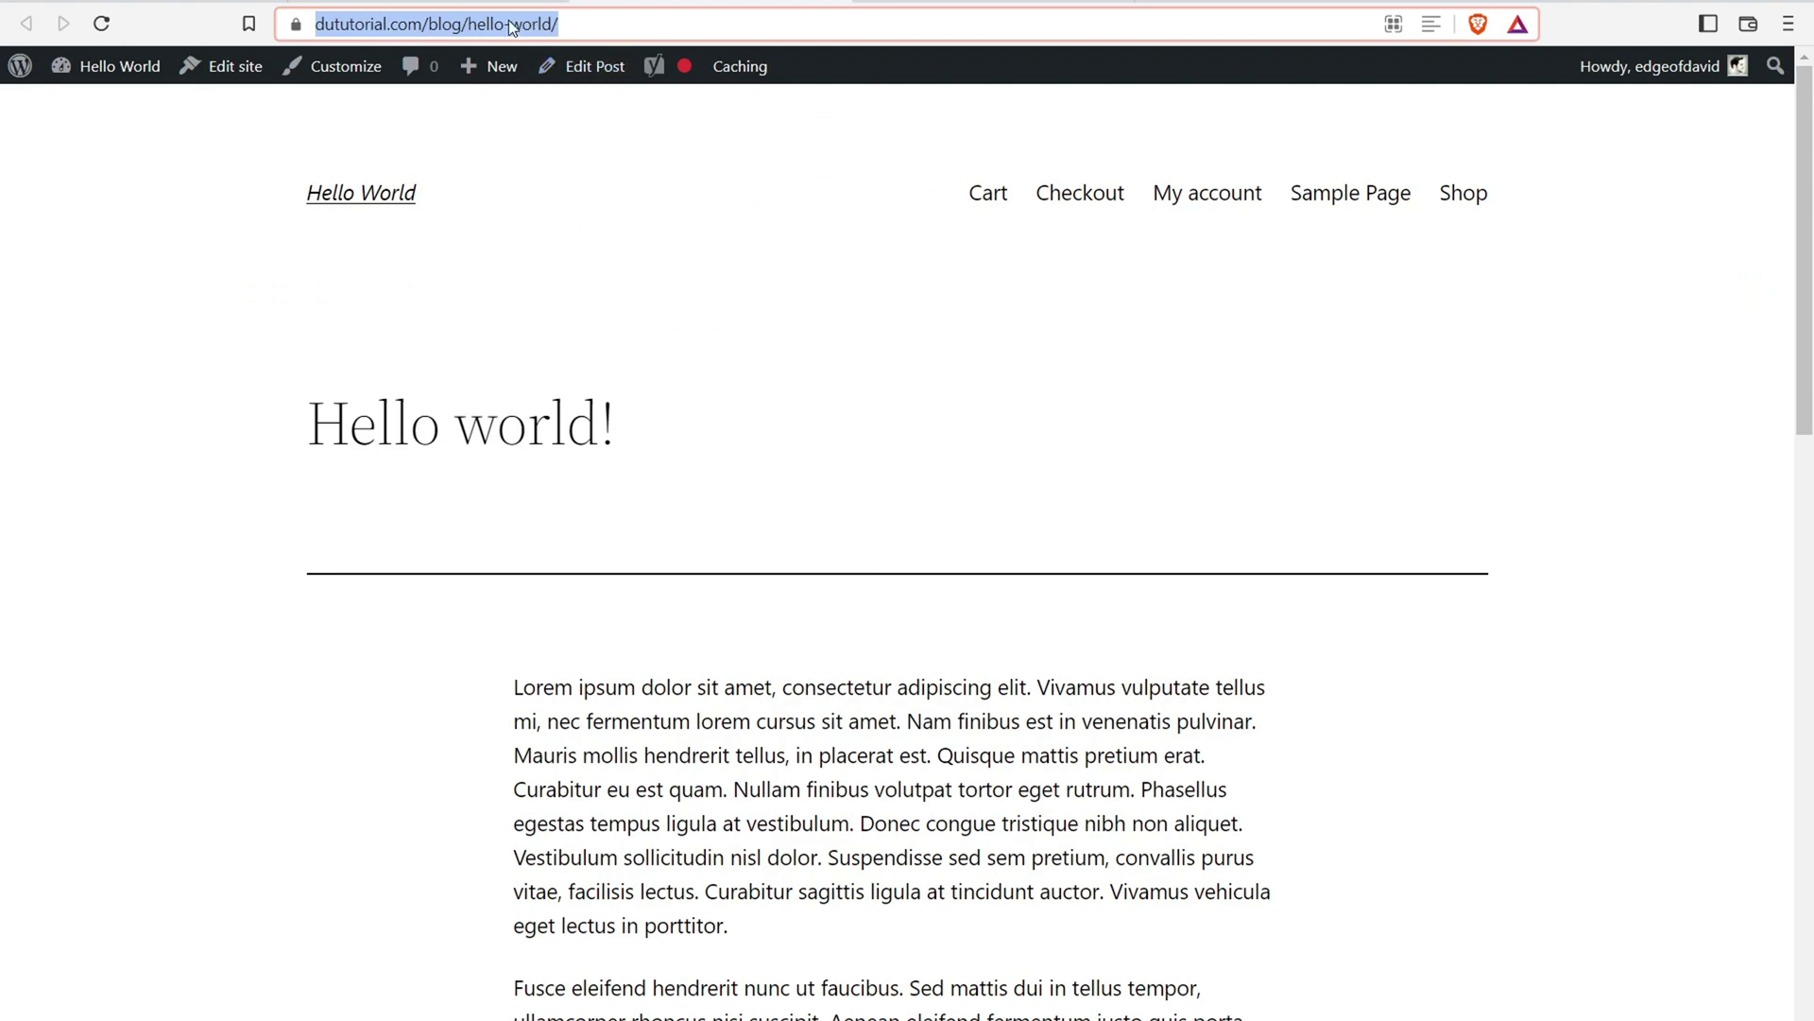
{"action": "key", "text": "Return"}
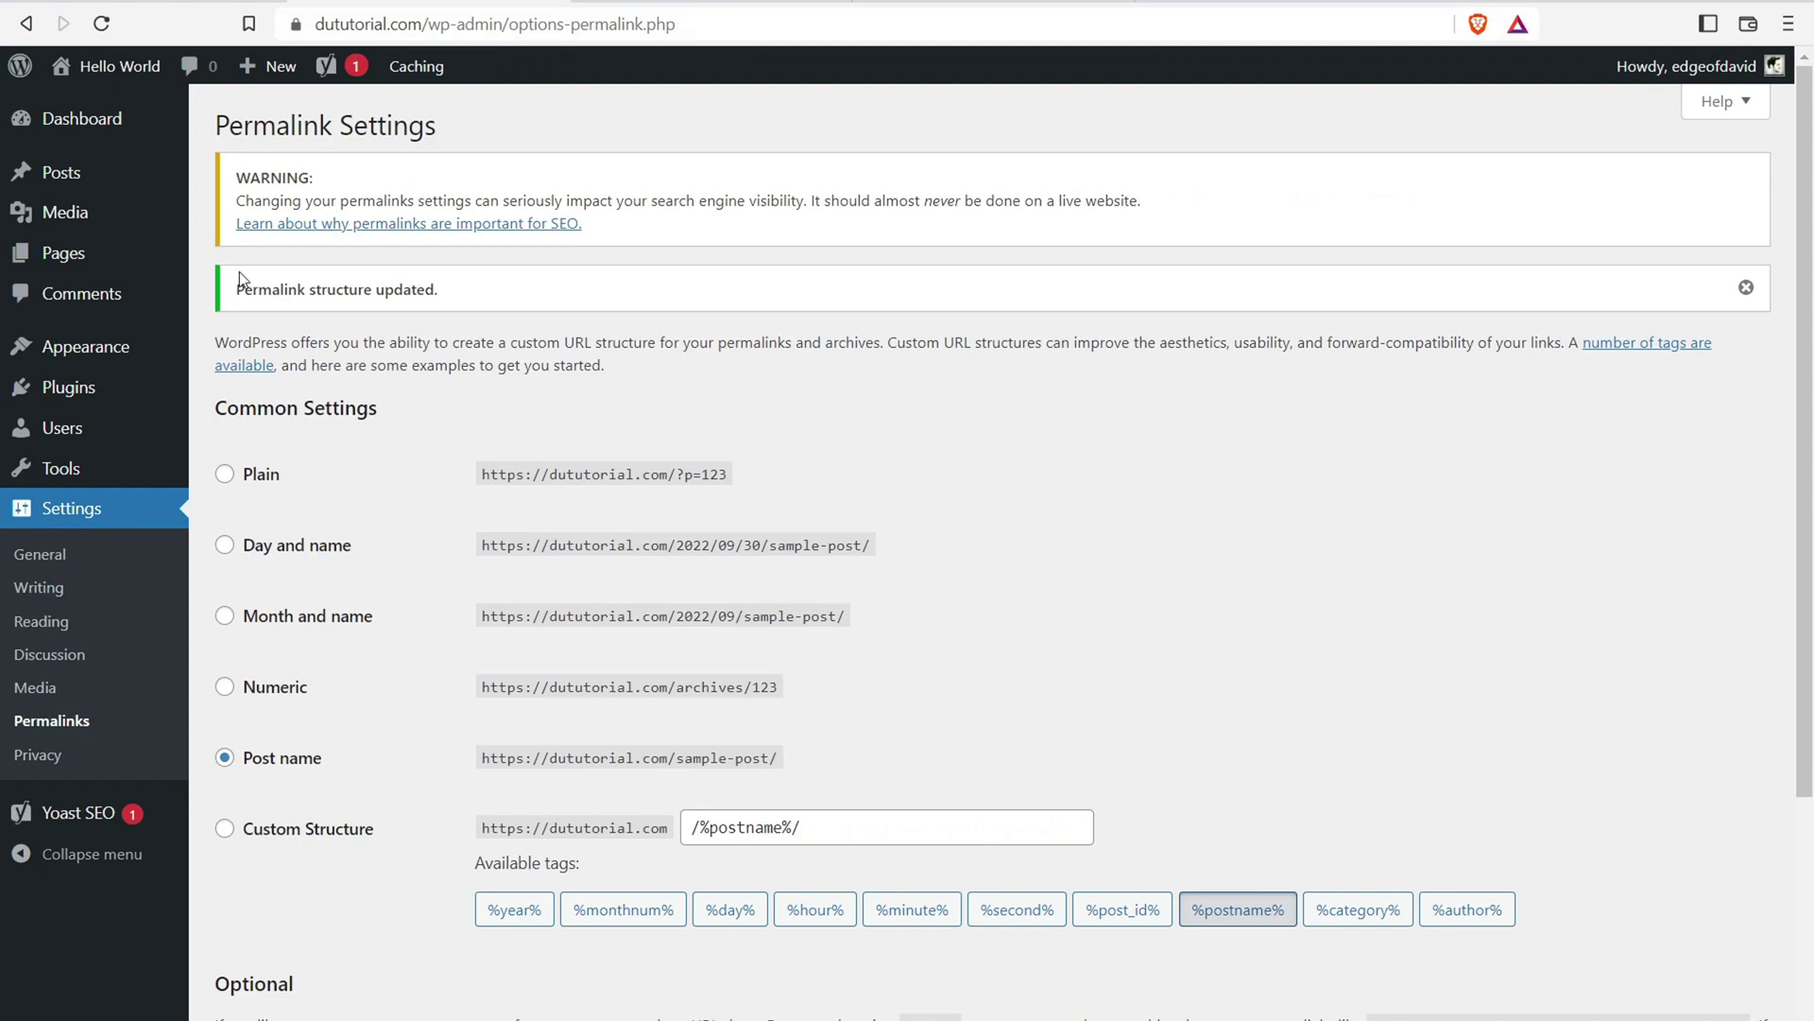
Search the installed plugins for "red"
{"action": "mouse_move", "coordinate": [94, 395]}
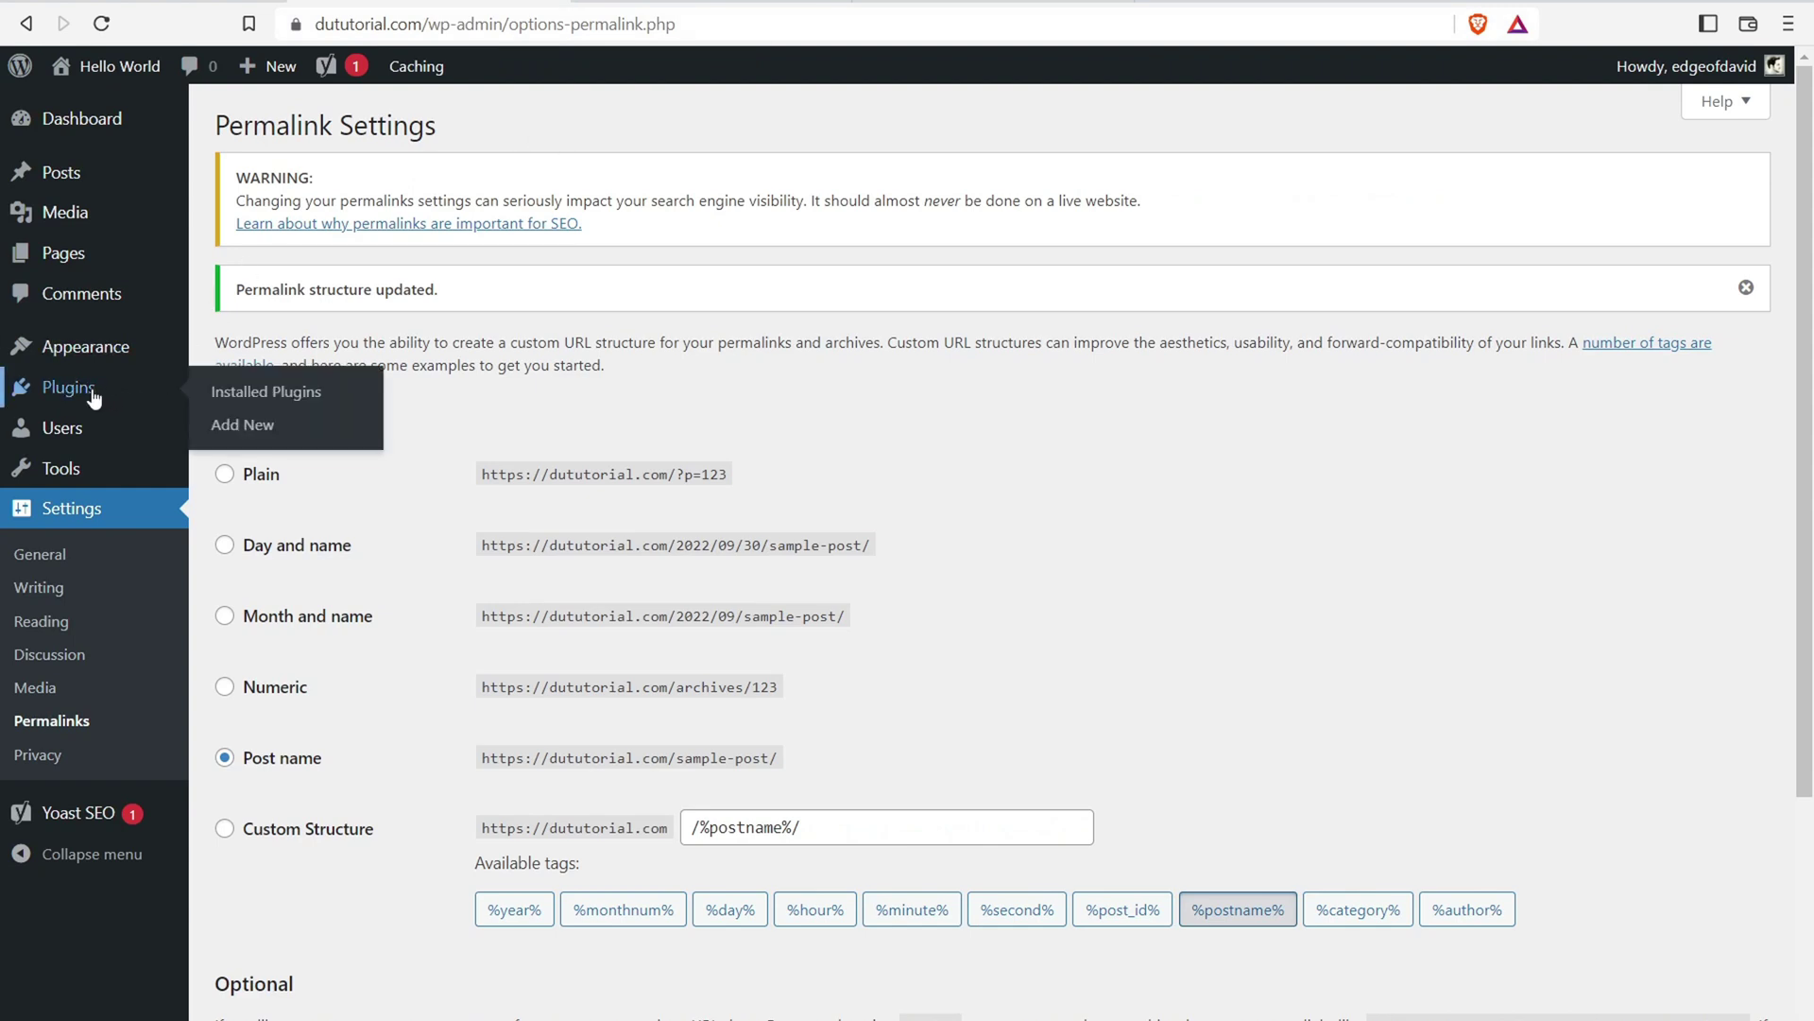
{"action": "left_click", "coordinate": [88, 389]}
{"action": "left_click", "coordinate": [1477, 160]}
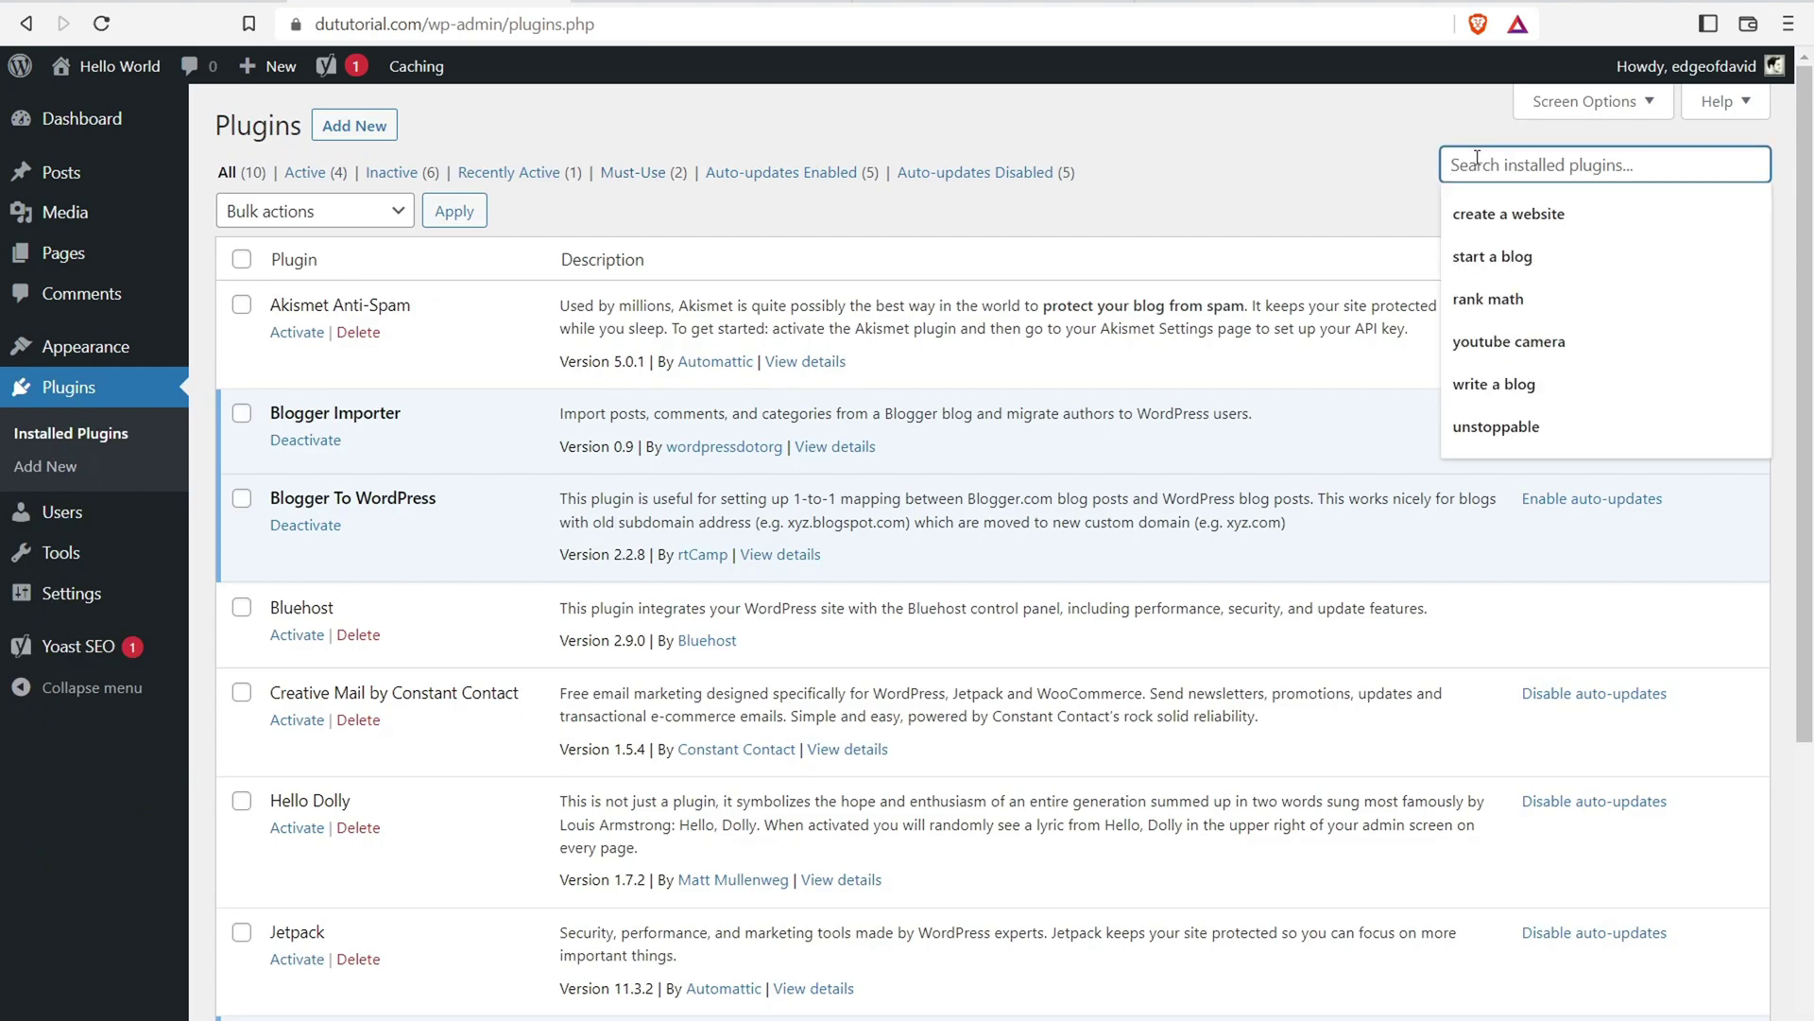
{"action": "type", "text": "red"}
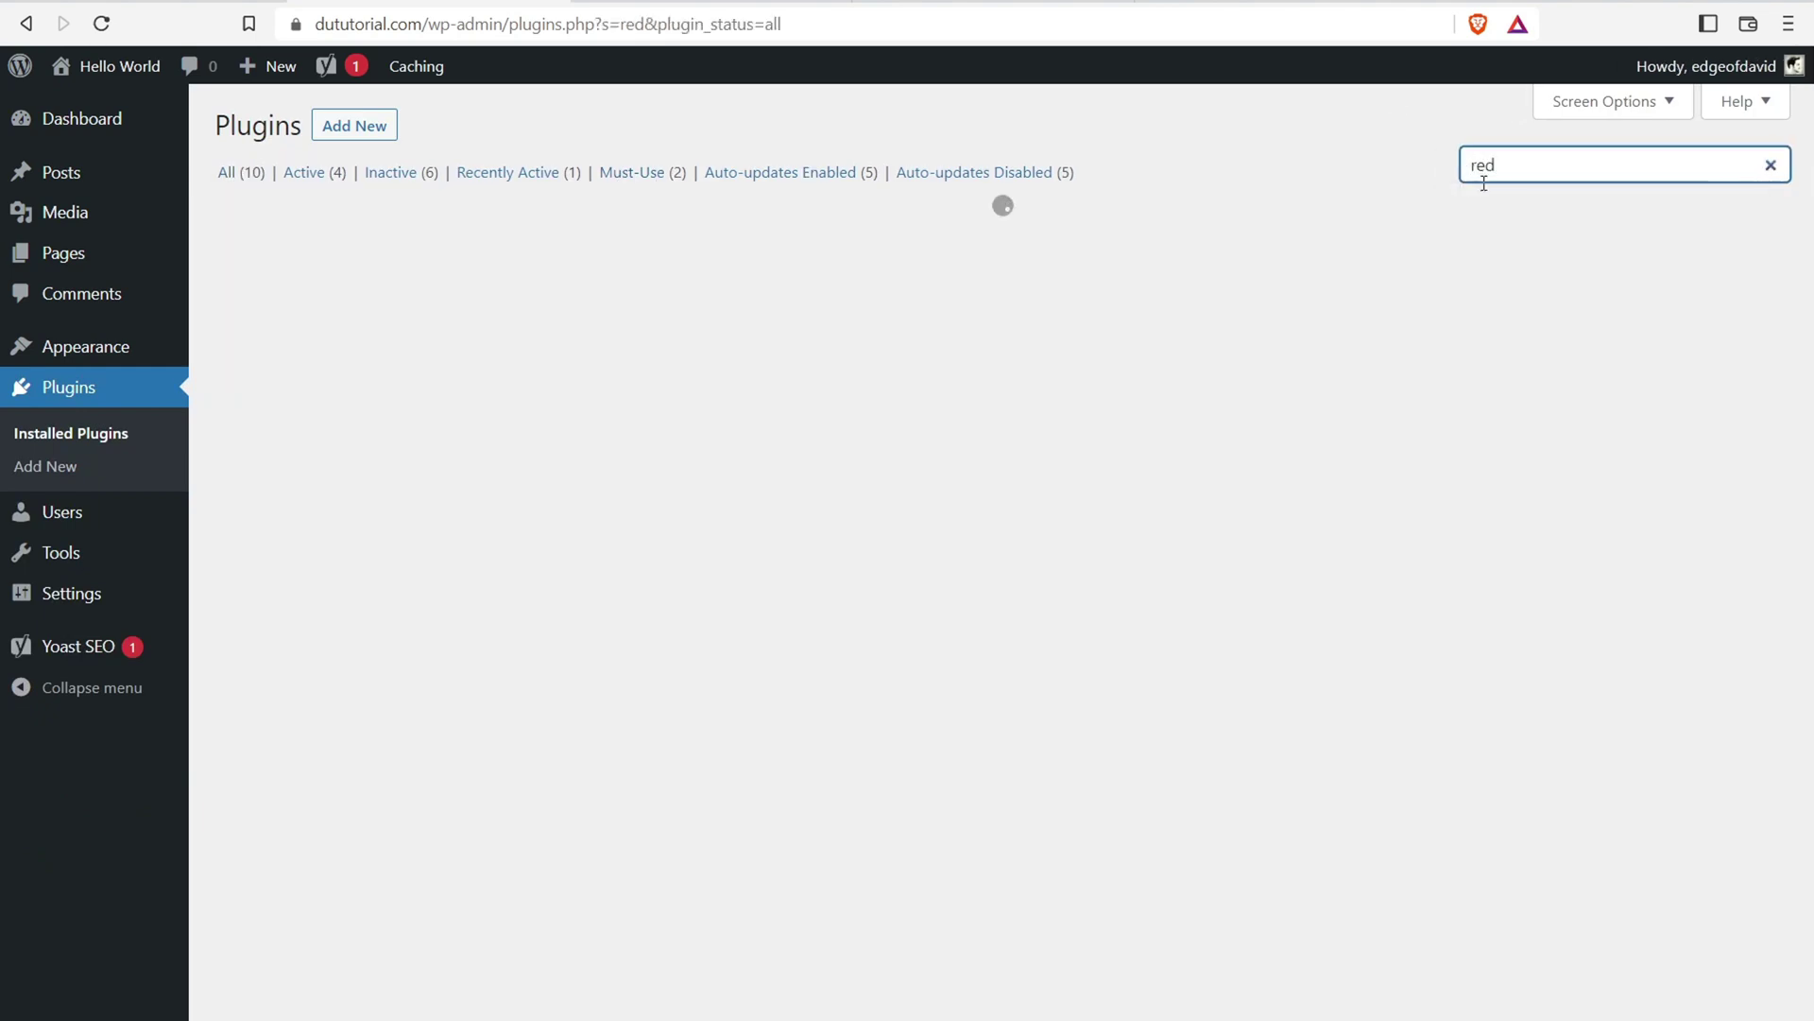
Search the directory of new plugins for "redirection" and highlight the description of the Redirection plugin
{"action": "left_click", "coordinate": [348, 141]}
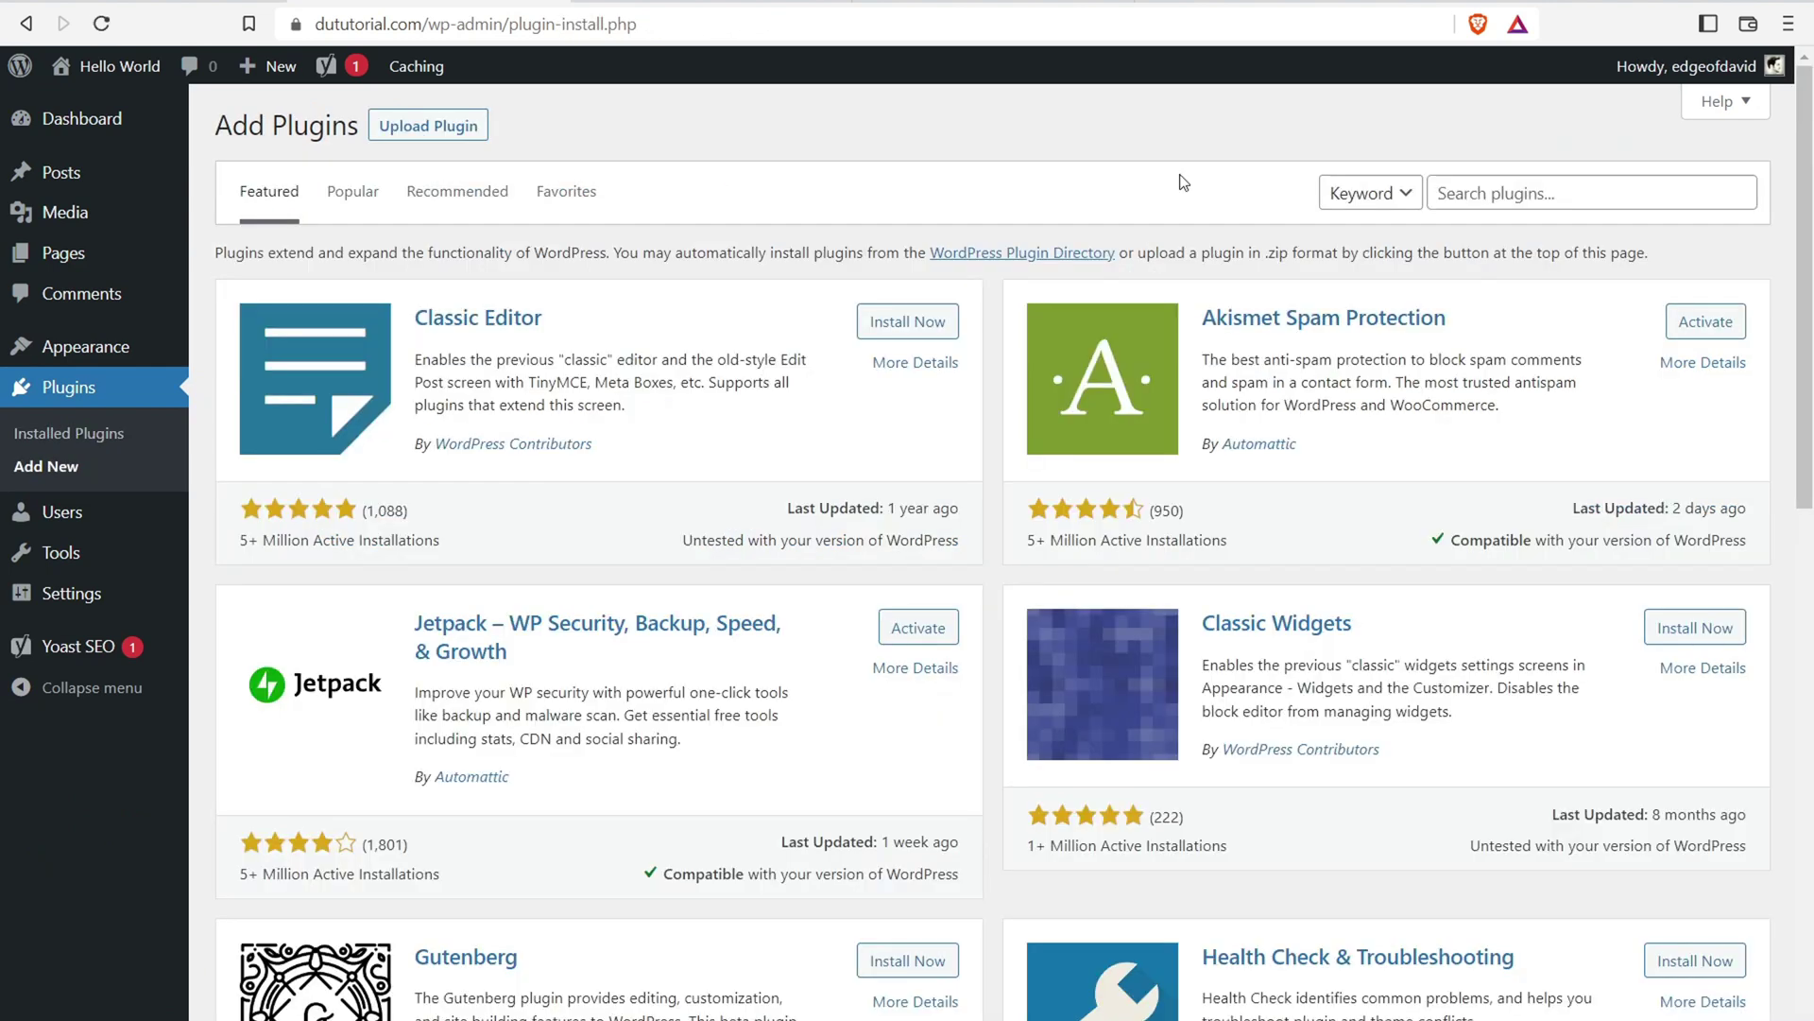
{"action": "left_click", "coordinate": [1490, 189]}
{"action": "type", "text": "redi"}
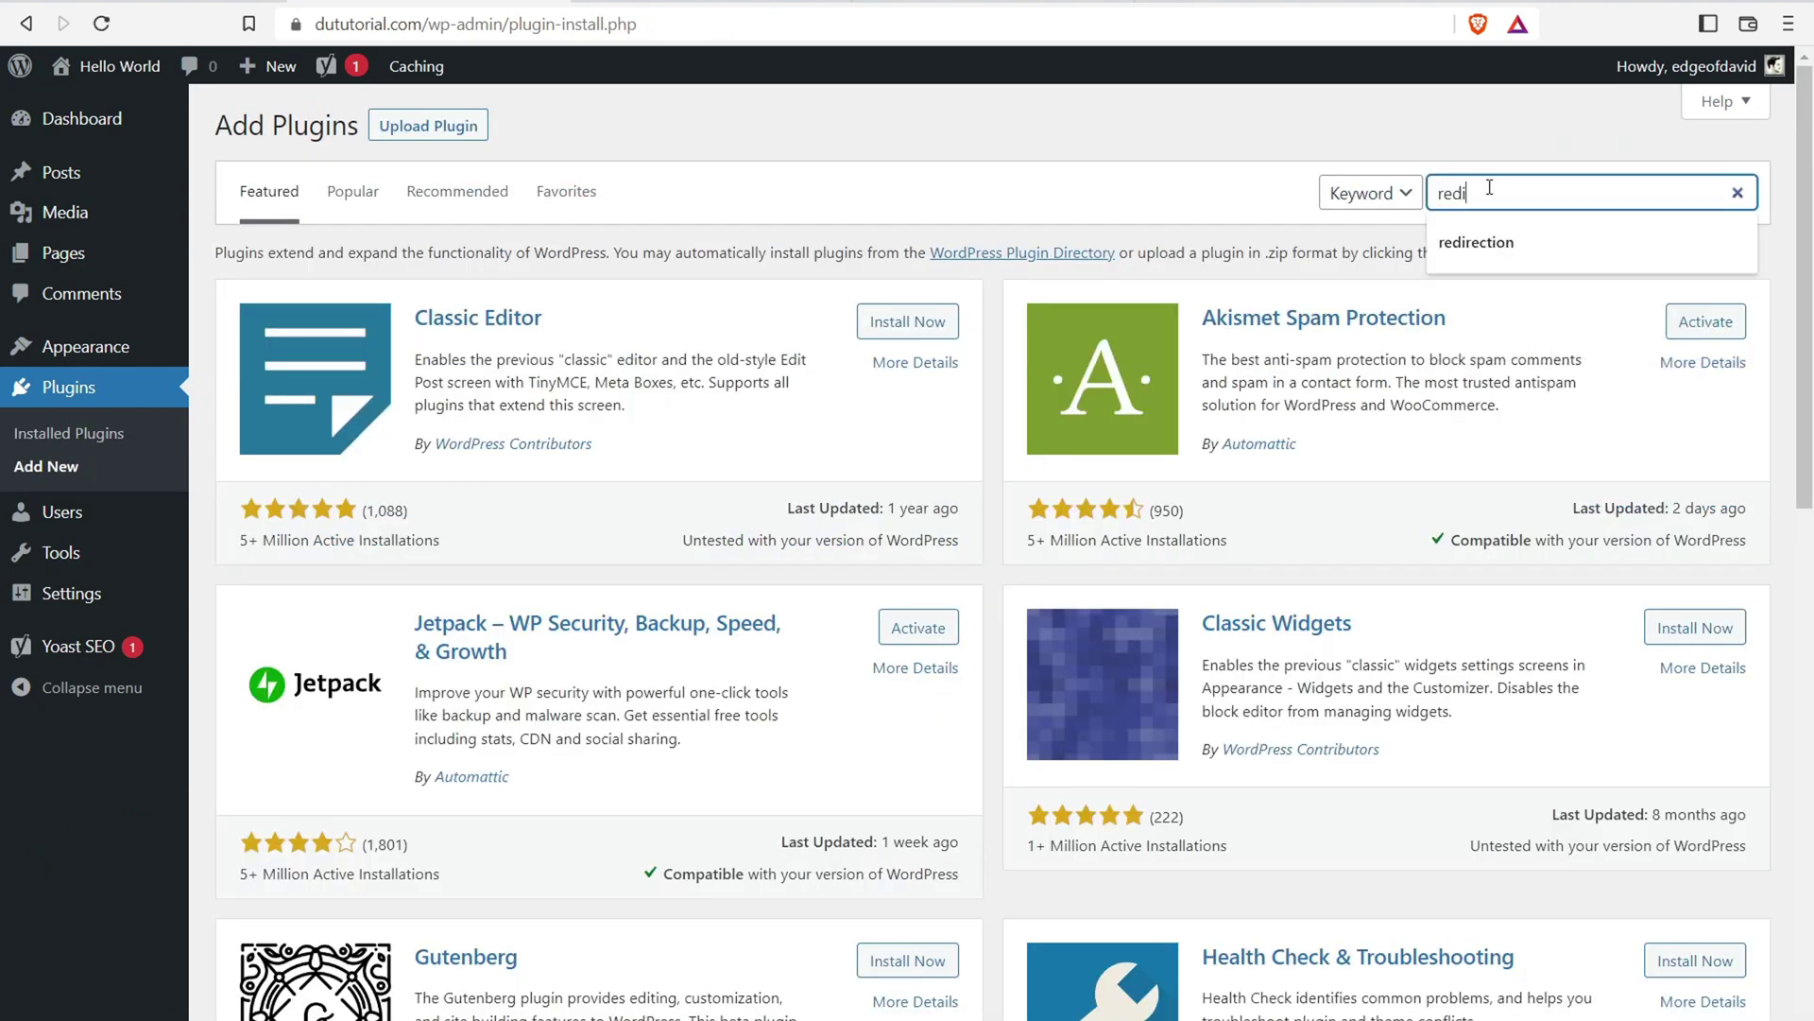
{"action": "left_click", "coordinate": [1476, 242]}
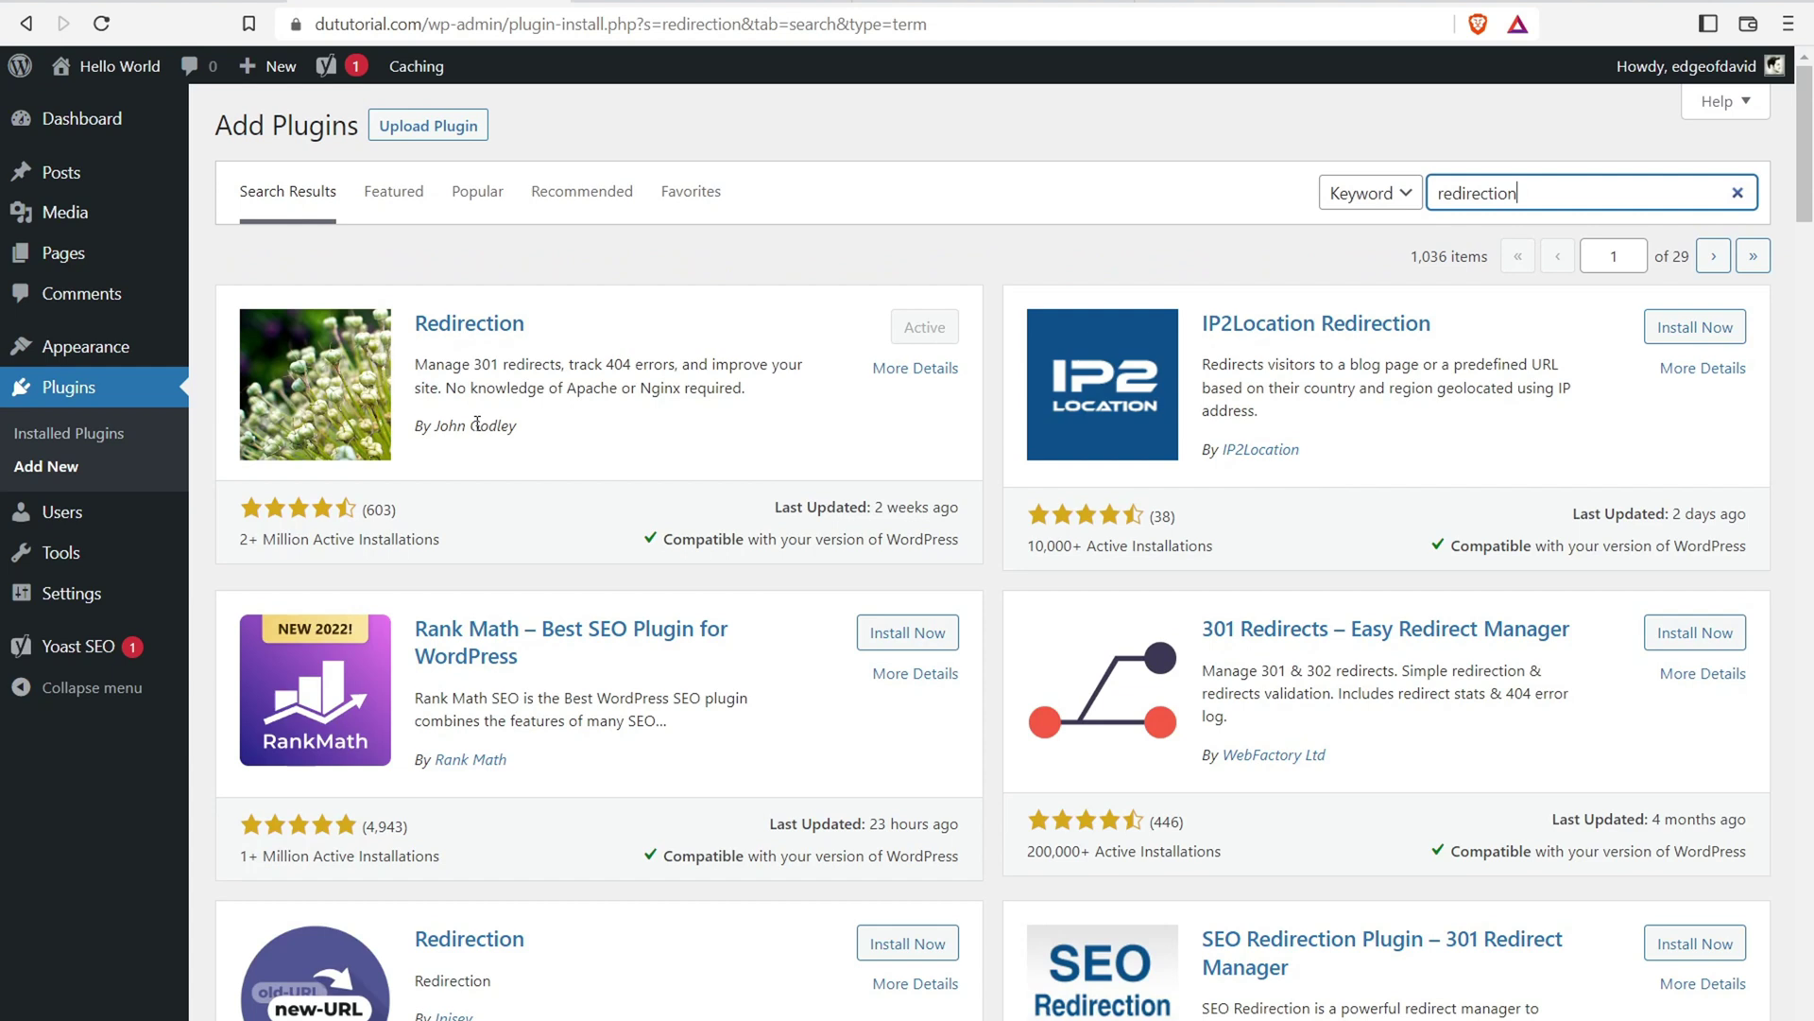
{"action": "left_click_drag", "start_coordinate": [427, 366], "coordinate": [743, 397]}
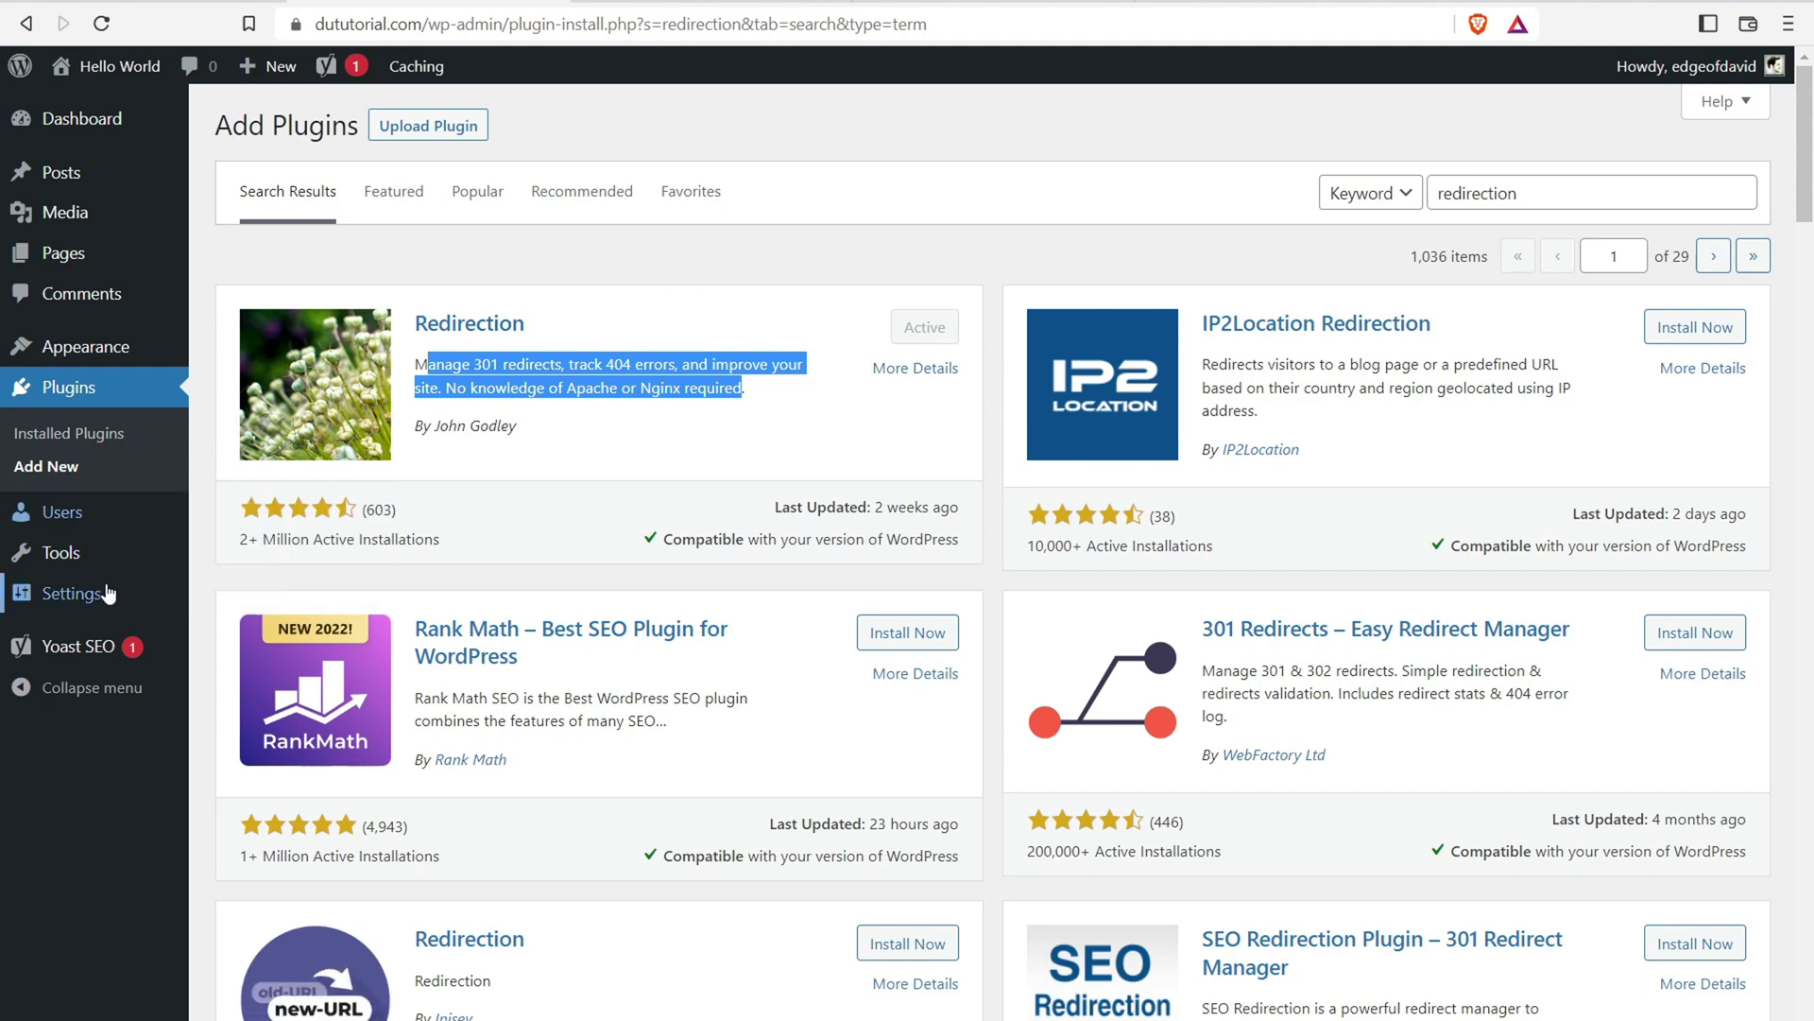
Open the Site settings of the Redirection plugin
{"action": "mouse_move", "coordinate": [90, 601]}
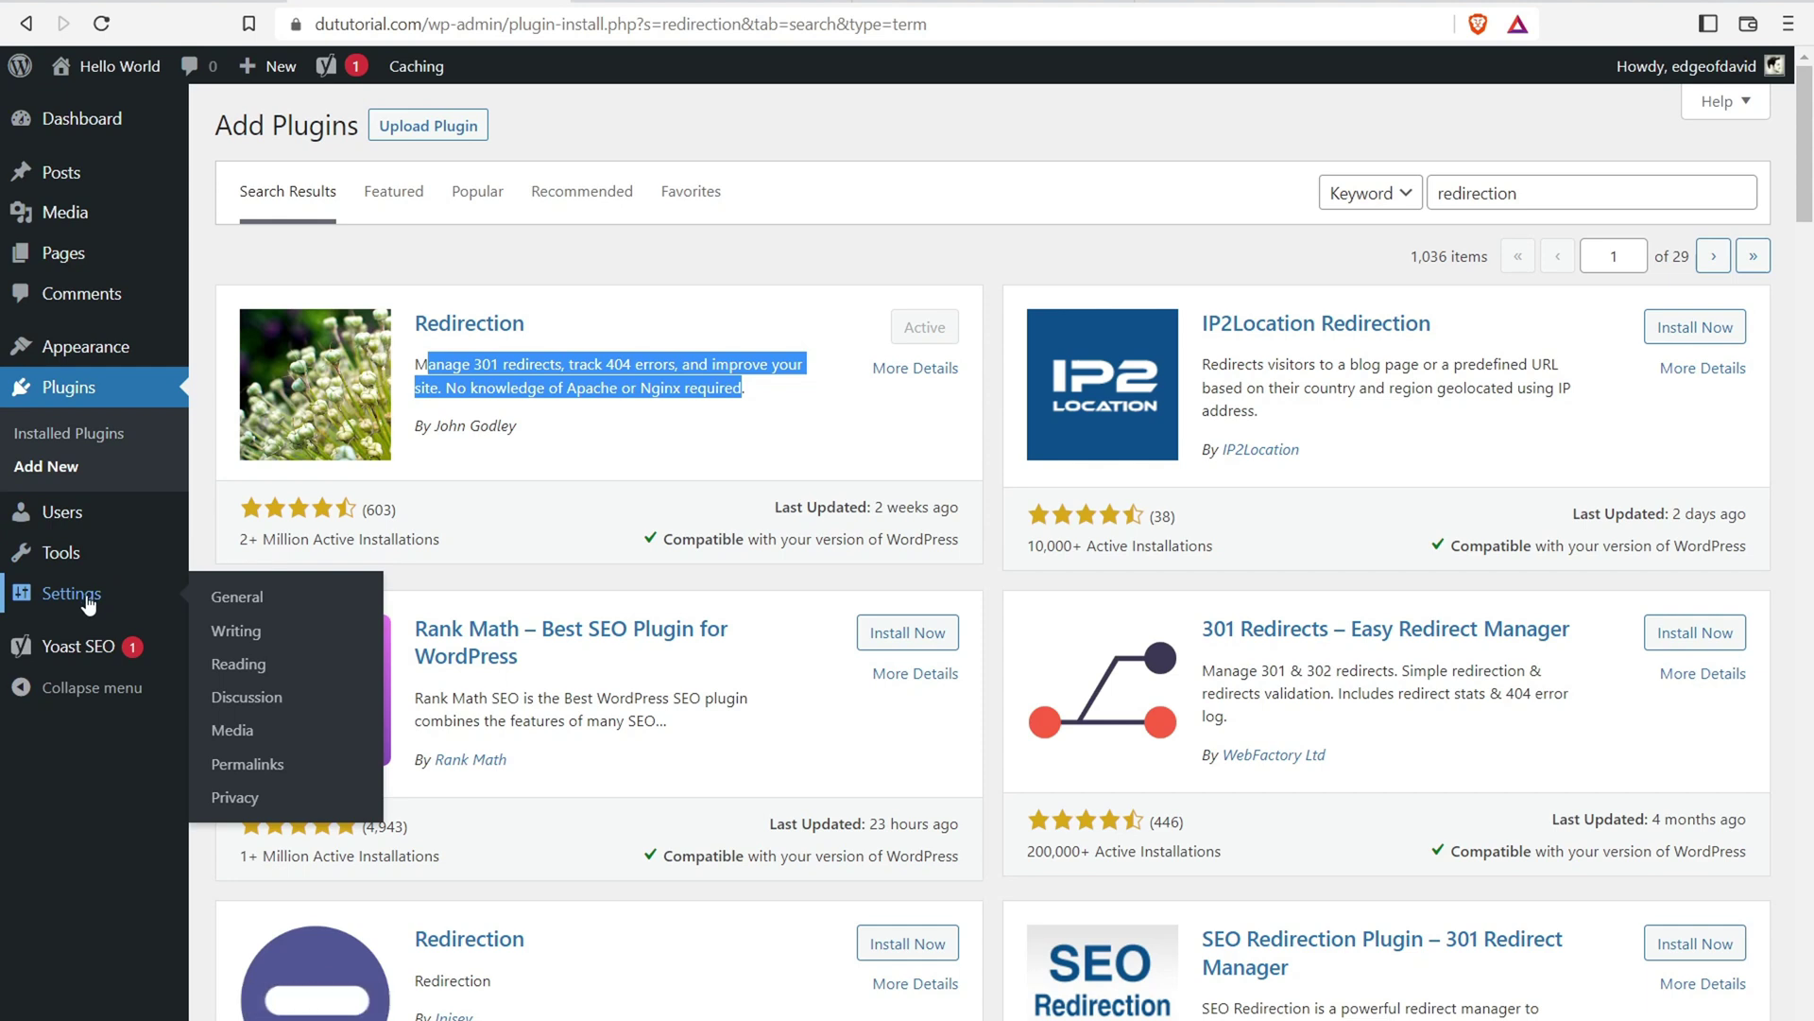
{"action": "mouse_move", "coordinate": [66, 553]}
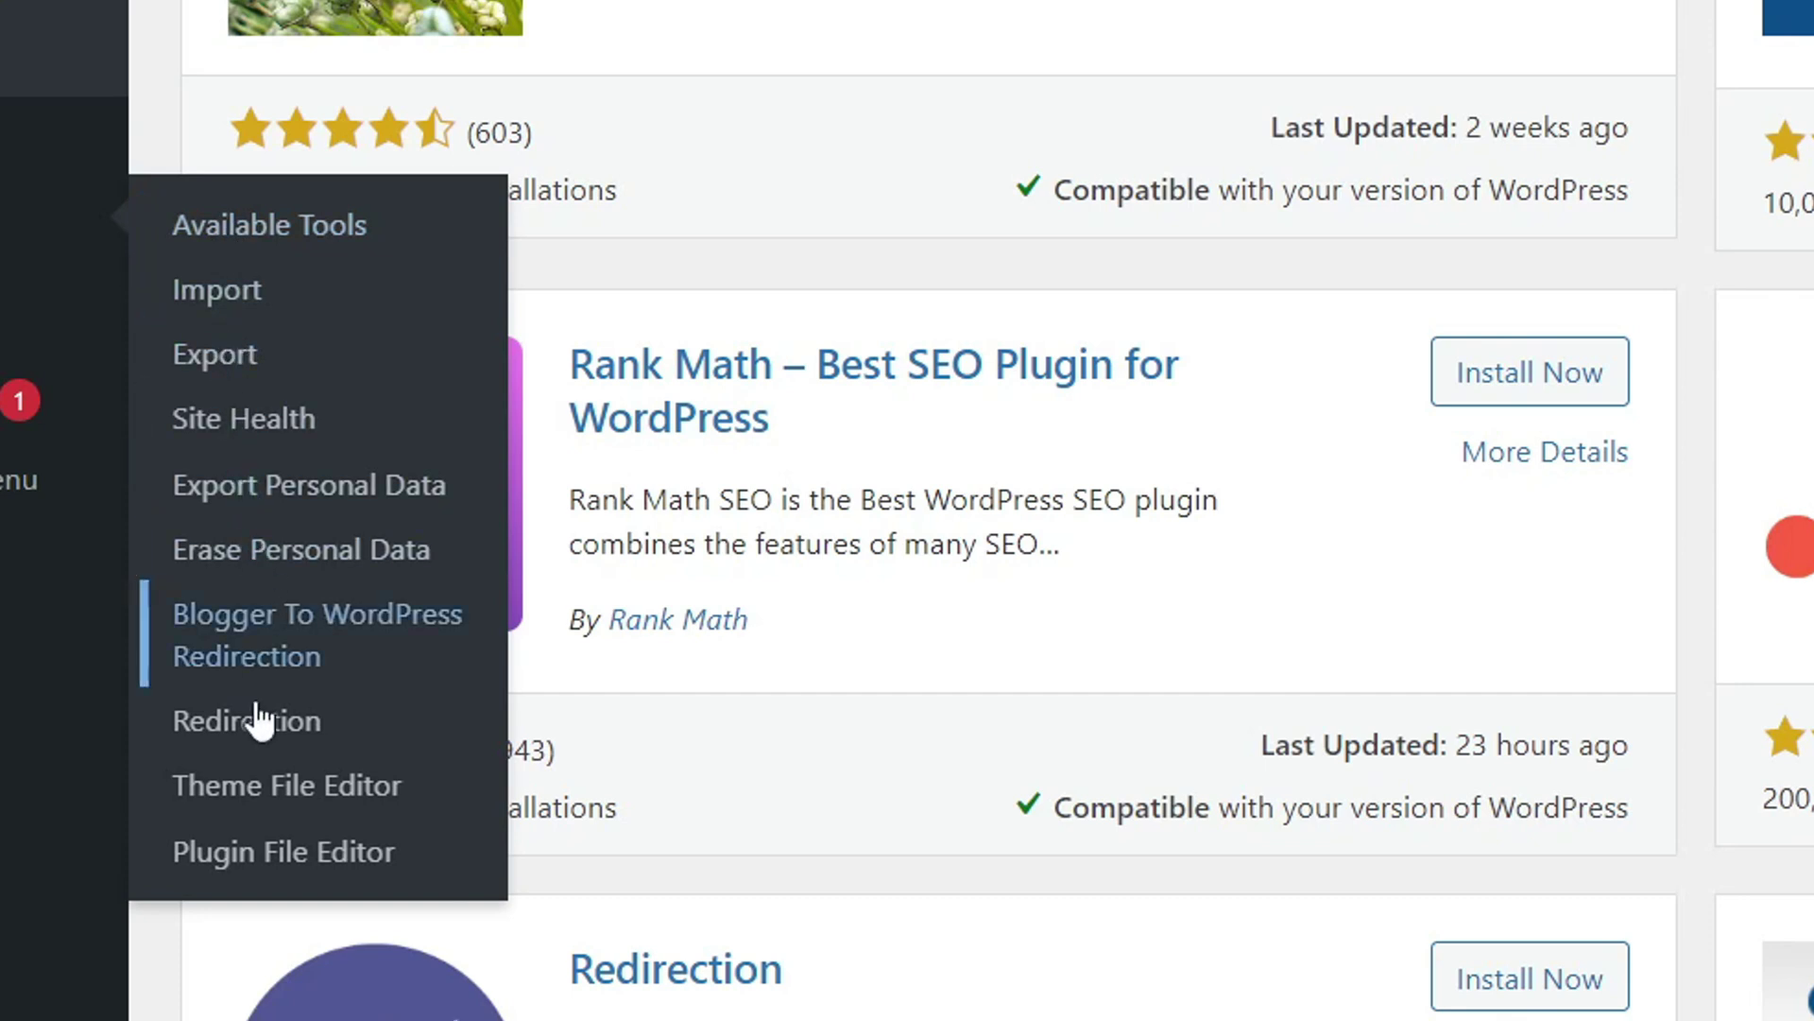
{"action": "left_click", "coordinate": [251, 739]}
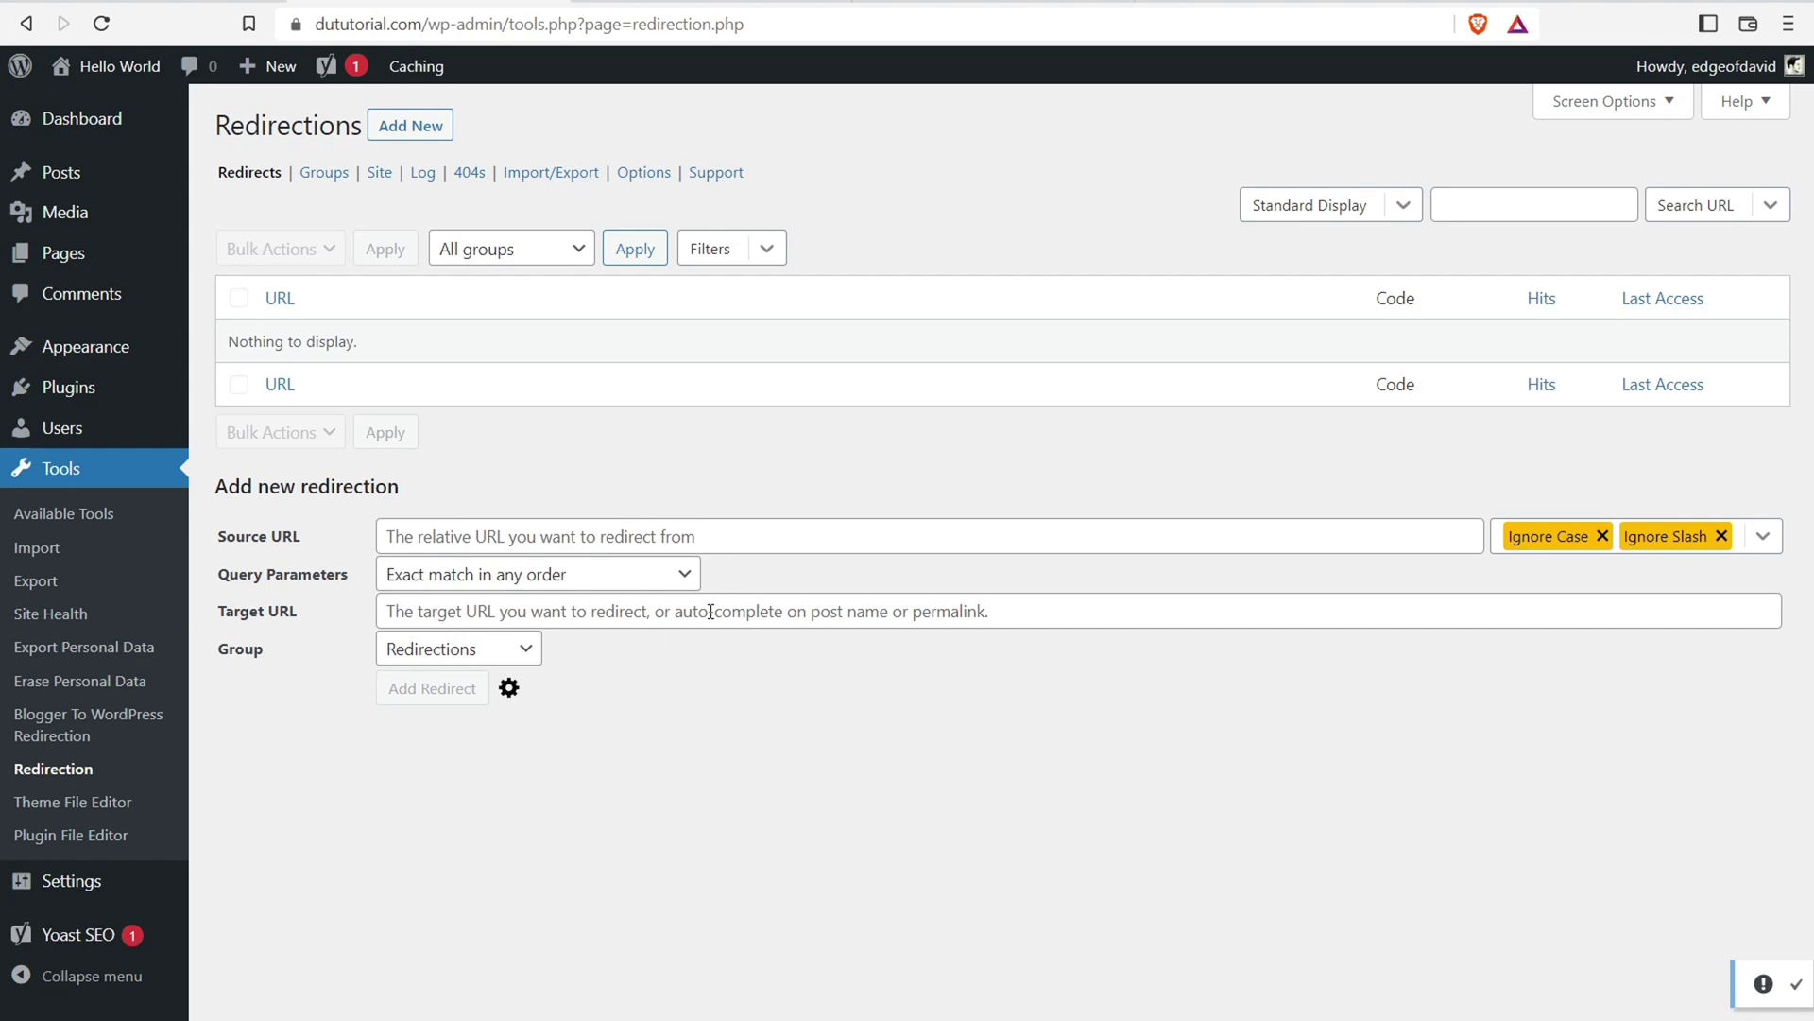
{"action": "left_click", "coordinate": [379, 172]}
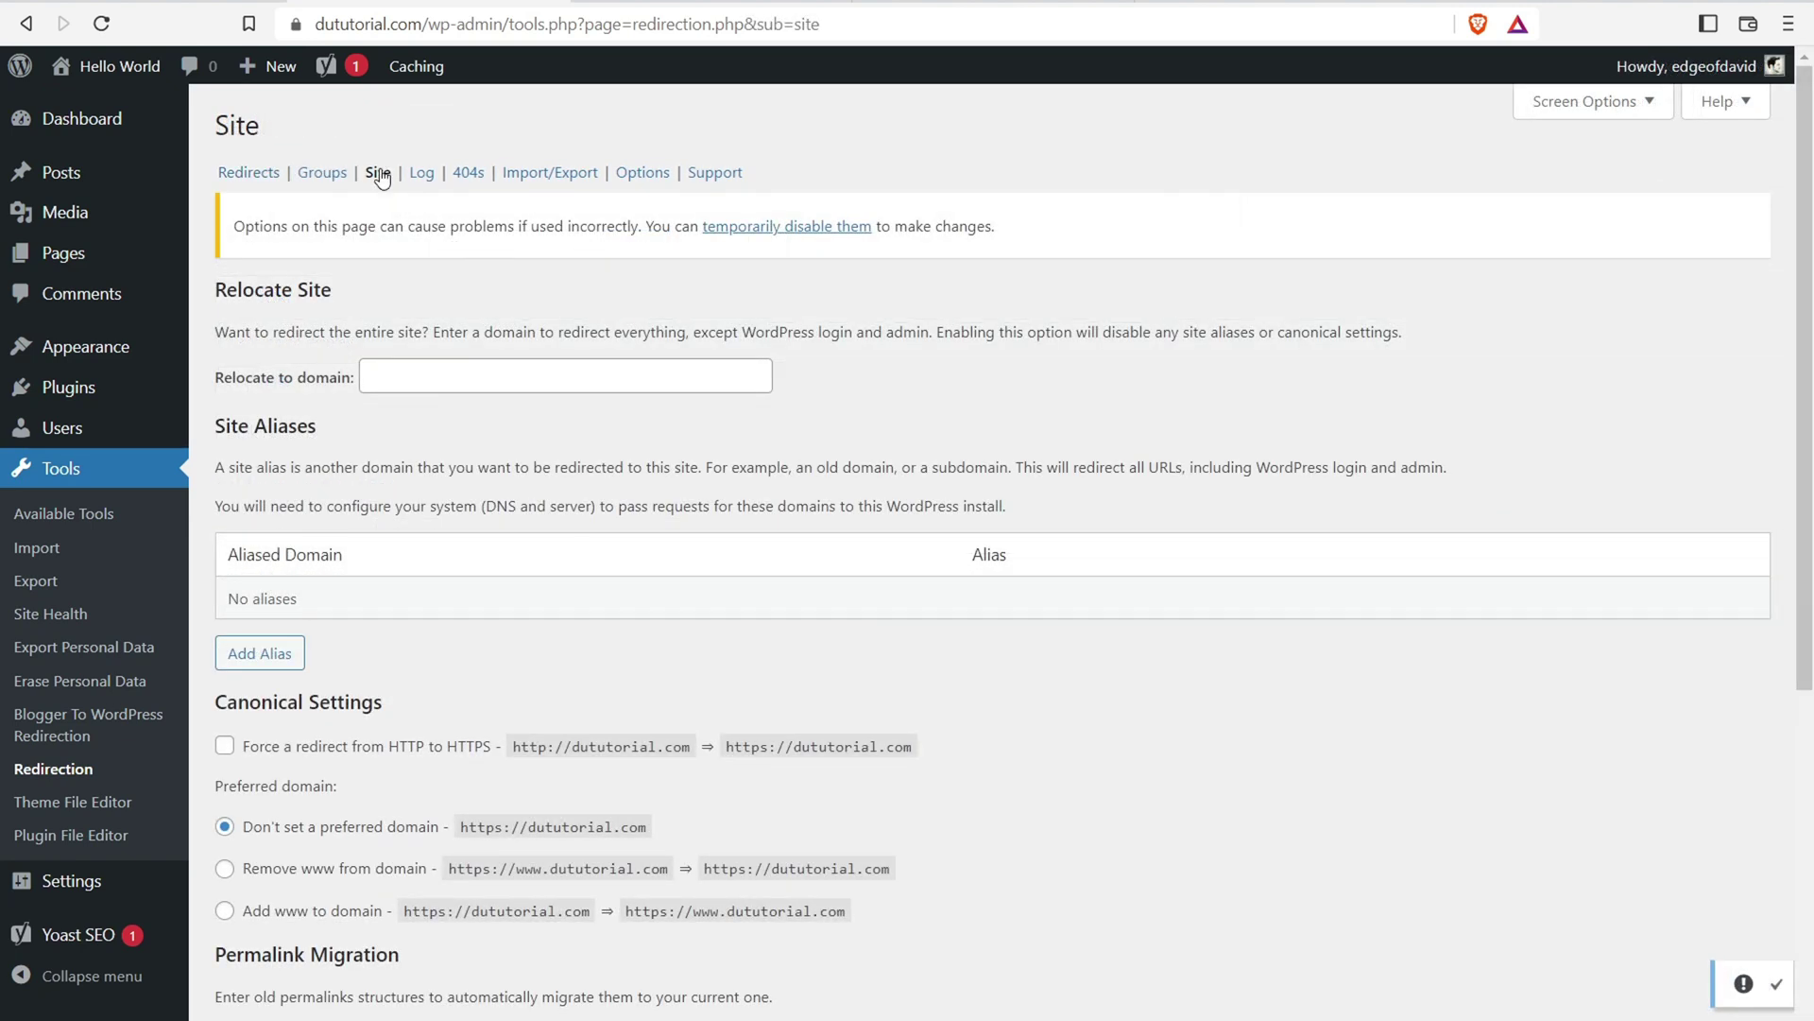
Add an empty permalink entry under Permalink Migration and highlight the instruction about old permalink structures
{"action": "scroll", "coordinate": [571, 202], "scroll_direction": "down", "scroll_amount": 4}
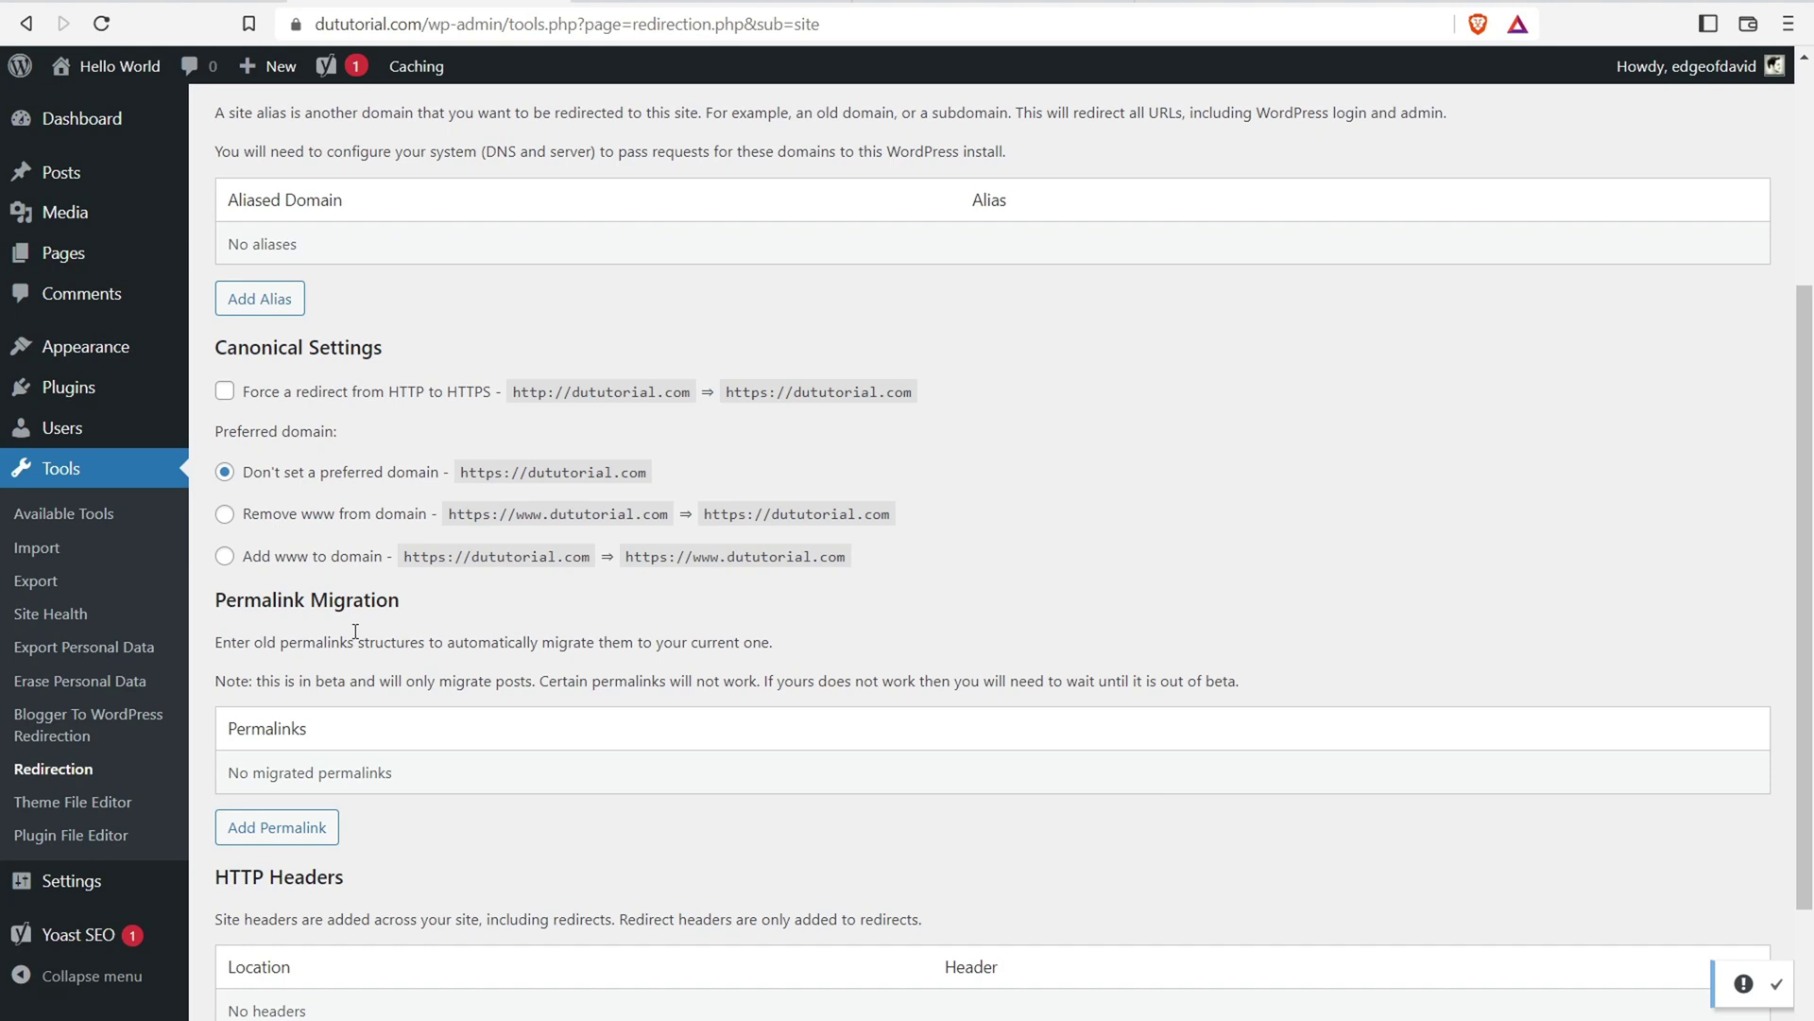
{"action": "left_click_drag", "start_coordinate": [227, 601], "coordinate": [374, 620]}
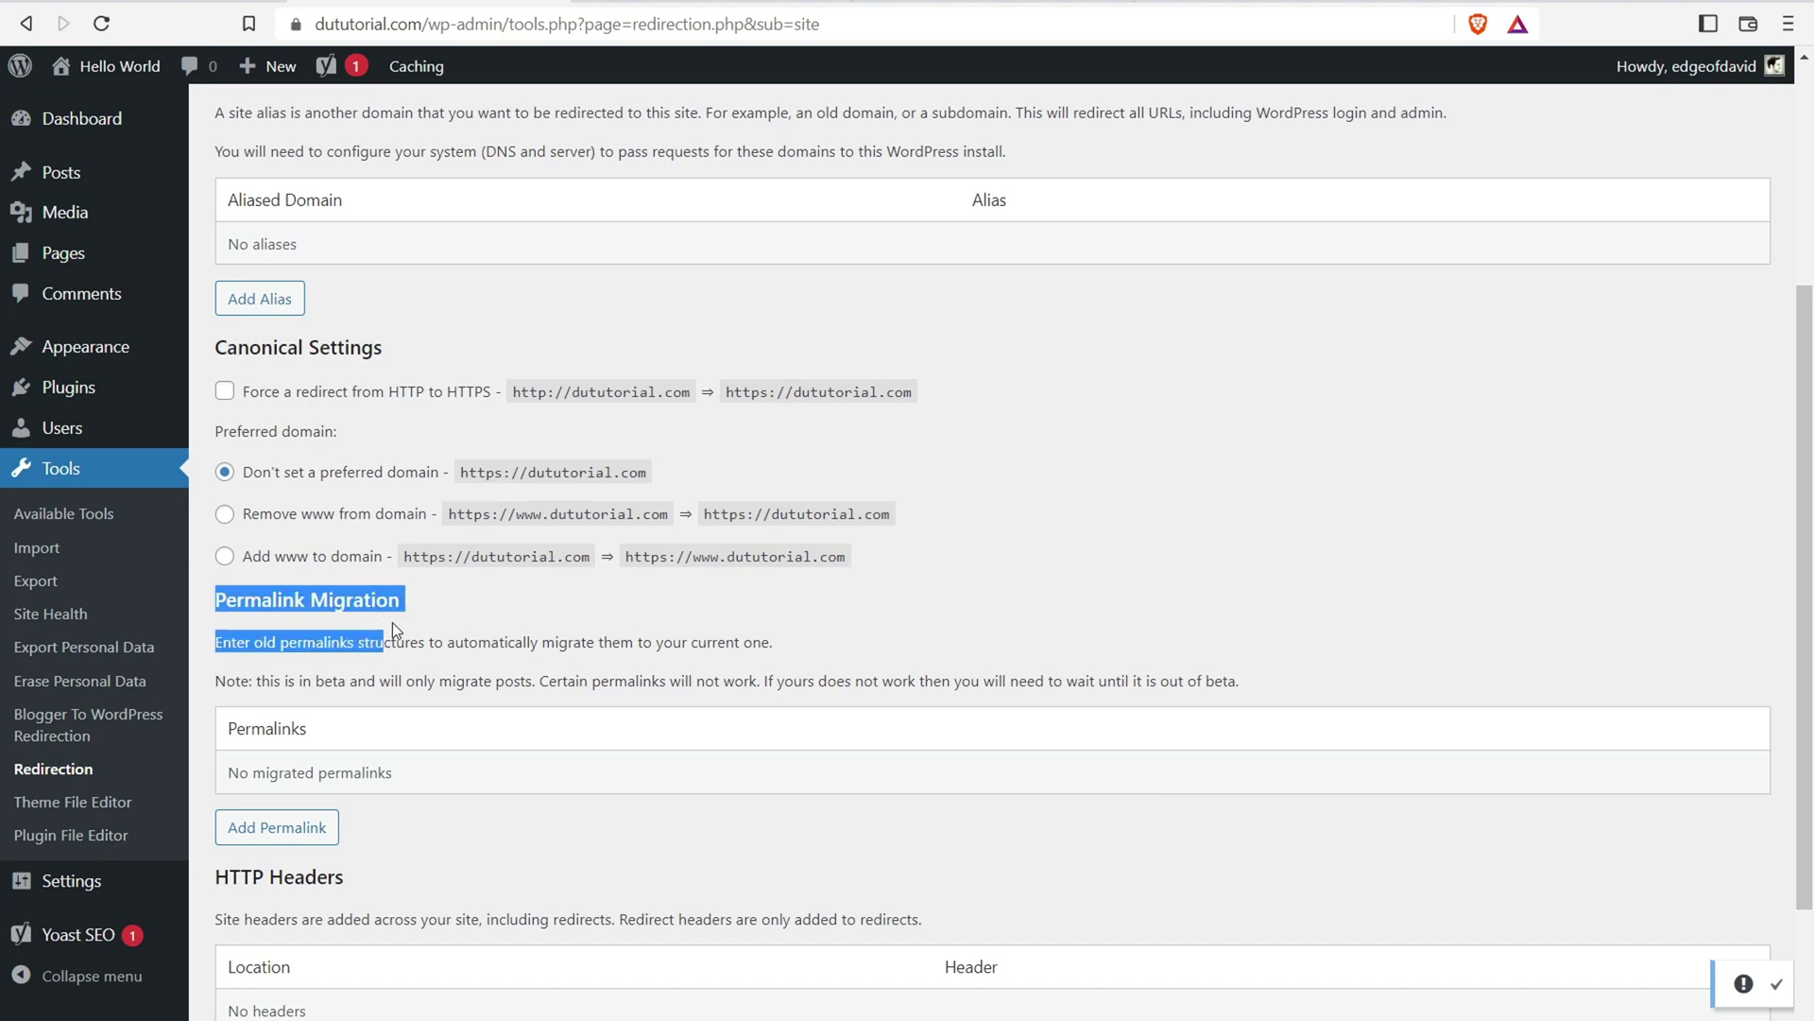
{"action": "left_click", "coordinate": [288, 829]}
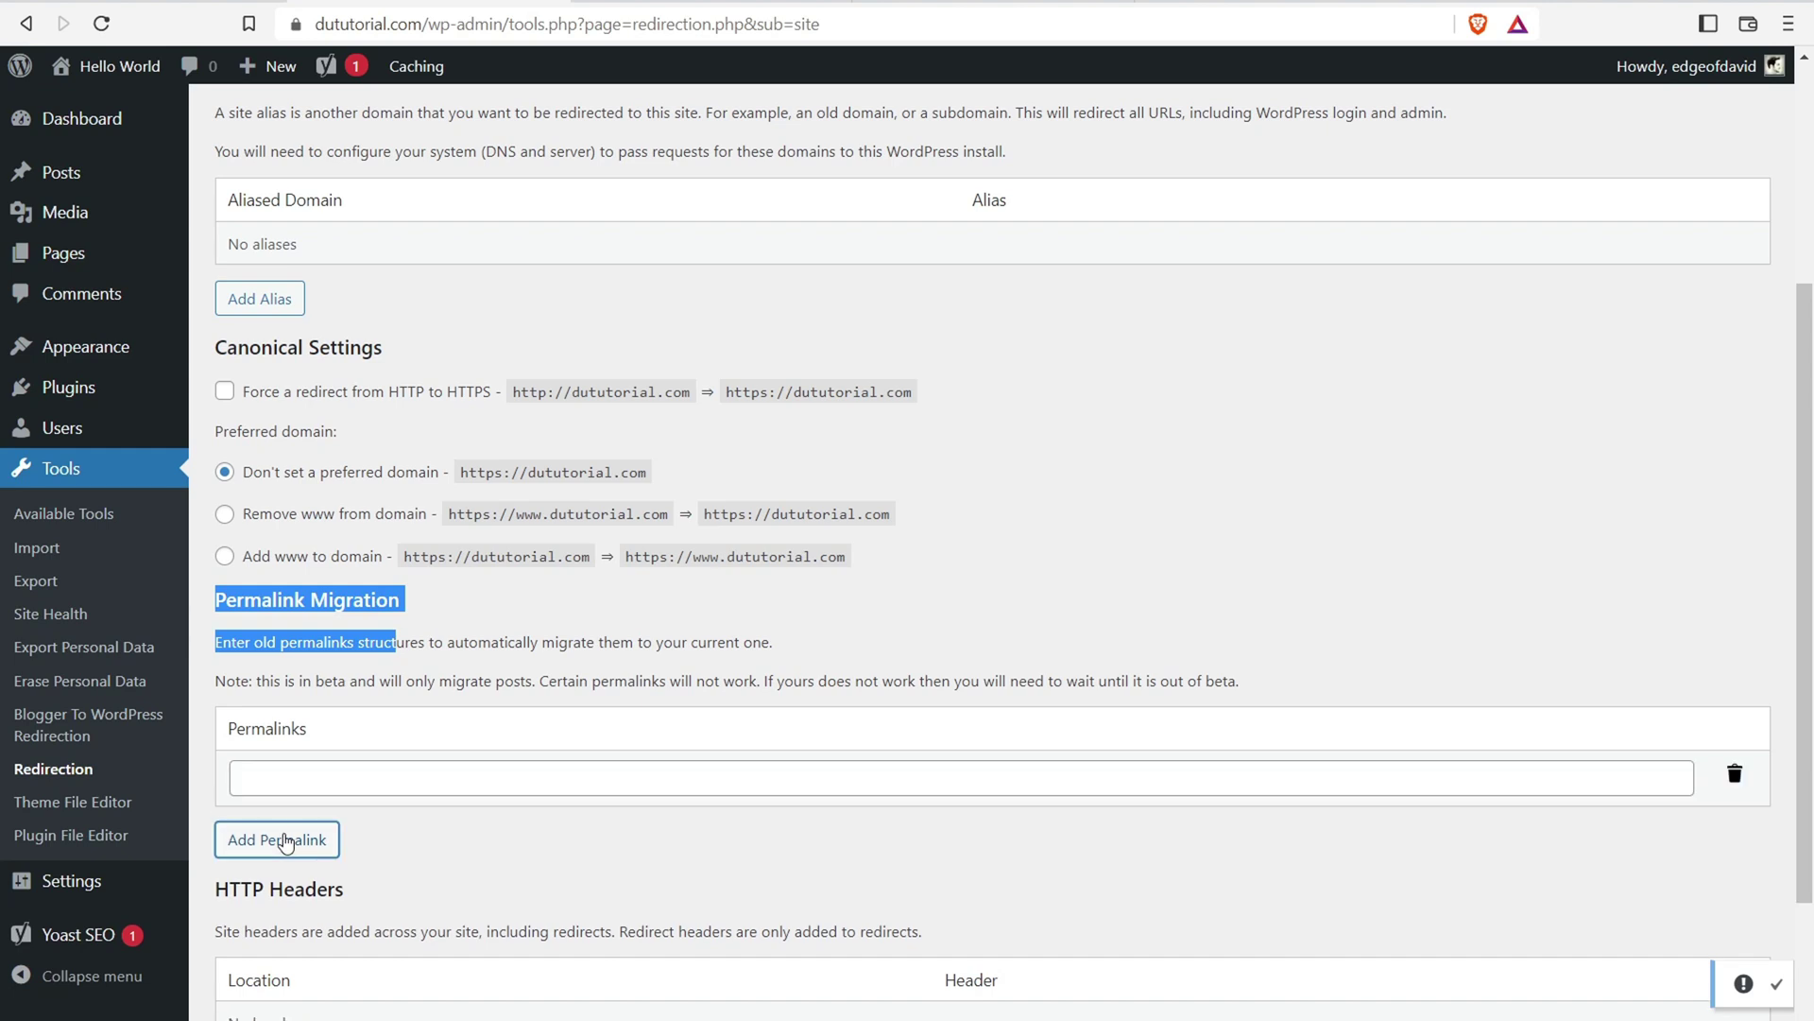
{"action": "left_click_drag", "start_coordinate": [276, 641], "coordinate": [764, 644]}
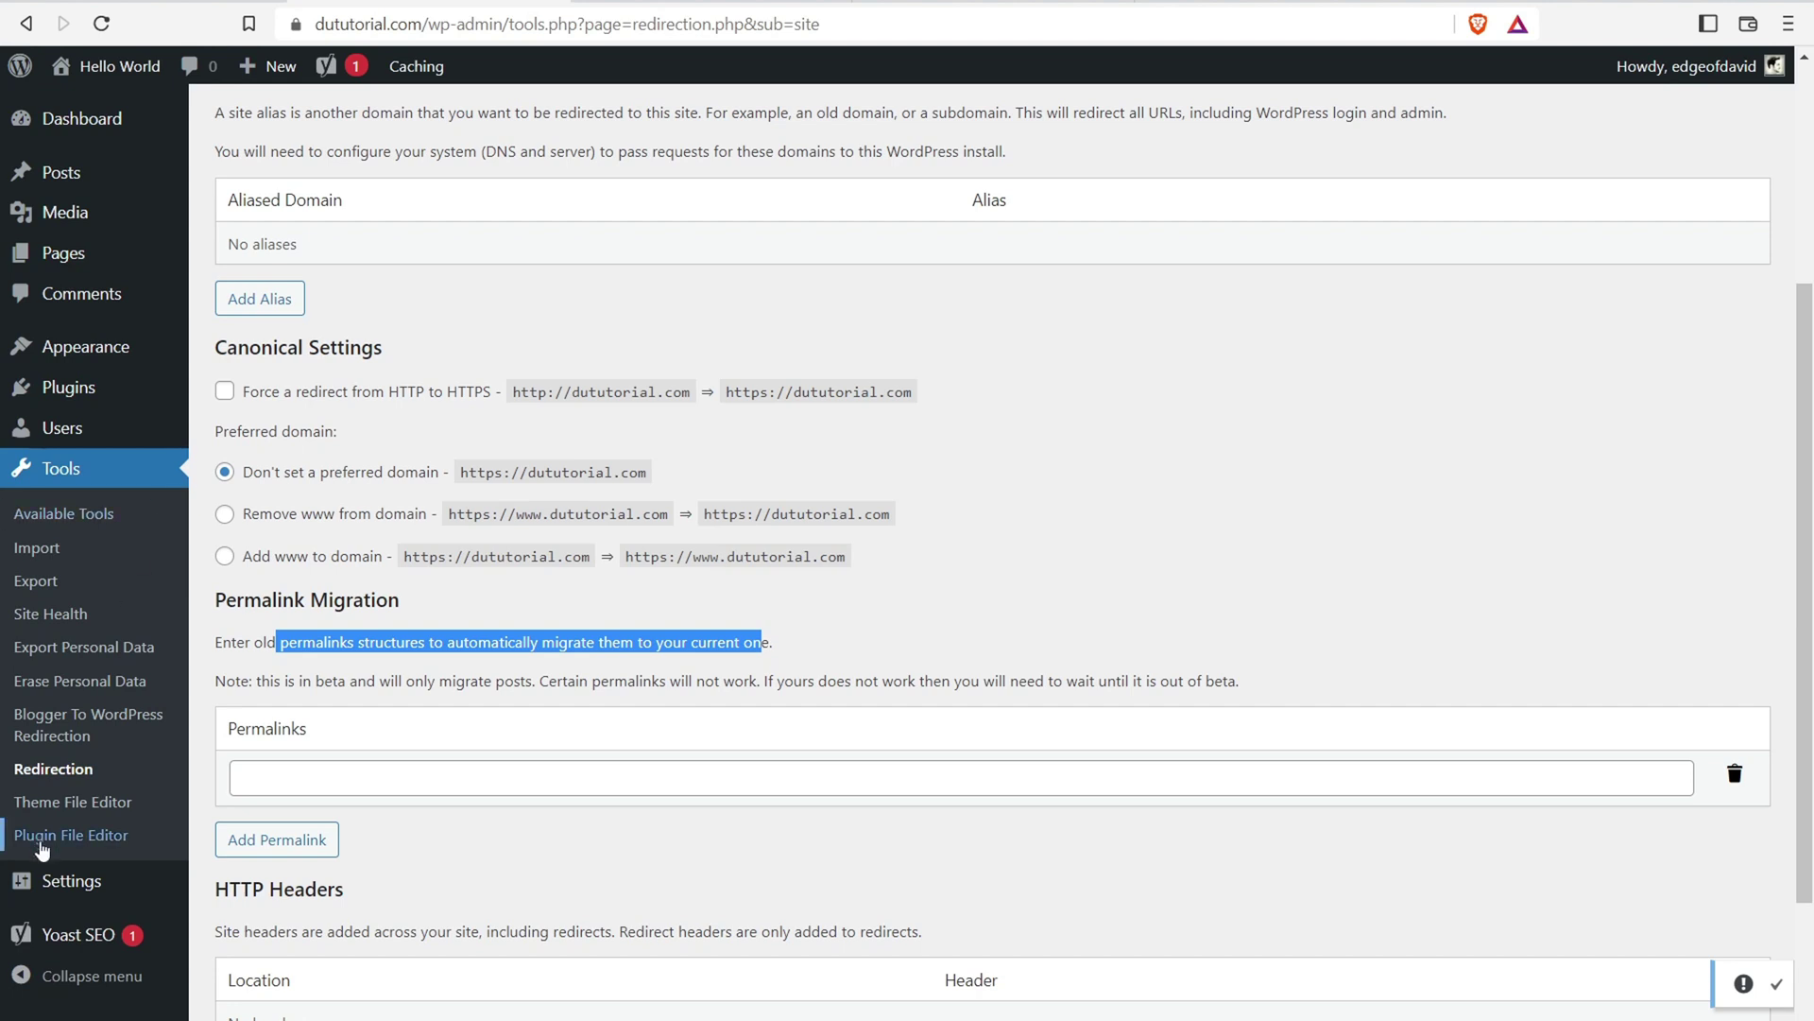
Open the Permalink Settings in a new browser tab and copy /%postname%/ from the Custom Structure field
{"action": "mouse_move", "coordinate": [59, 888]}
{"action": "right_click", "coordinate": [260, 955]}
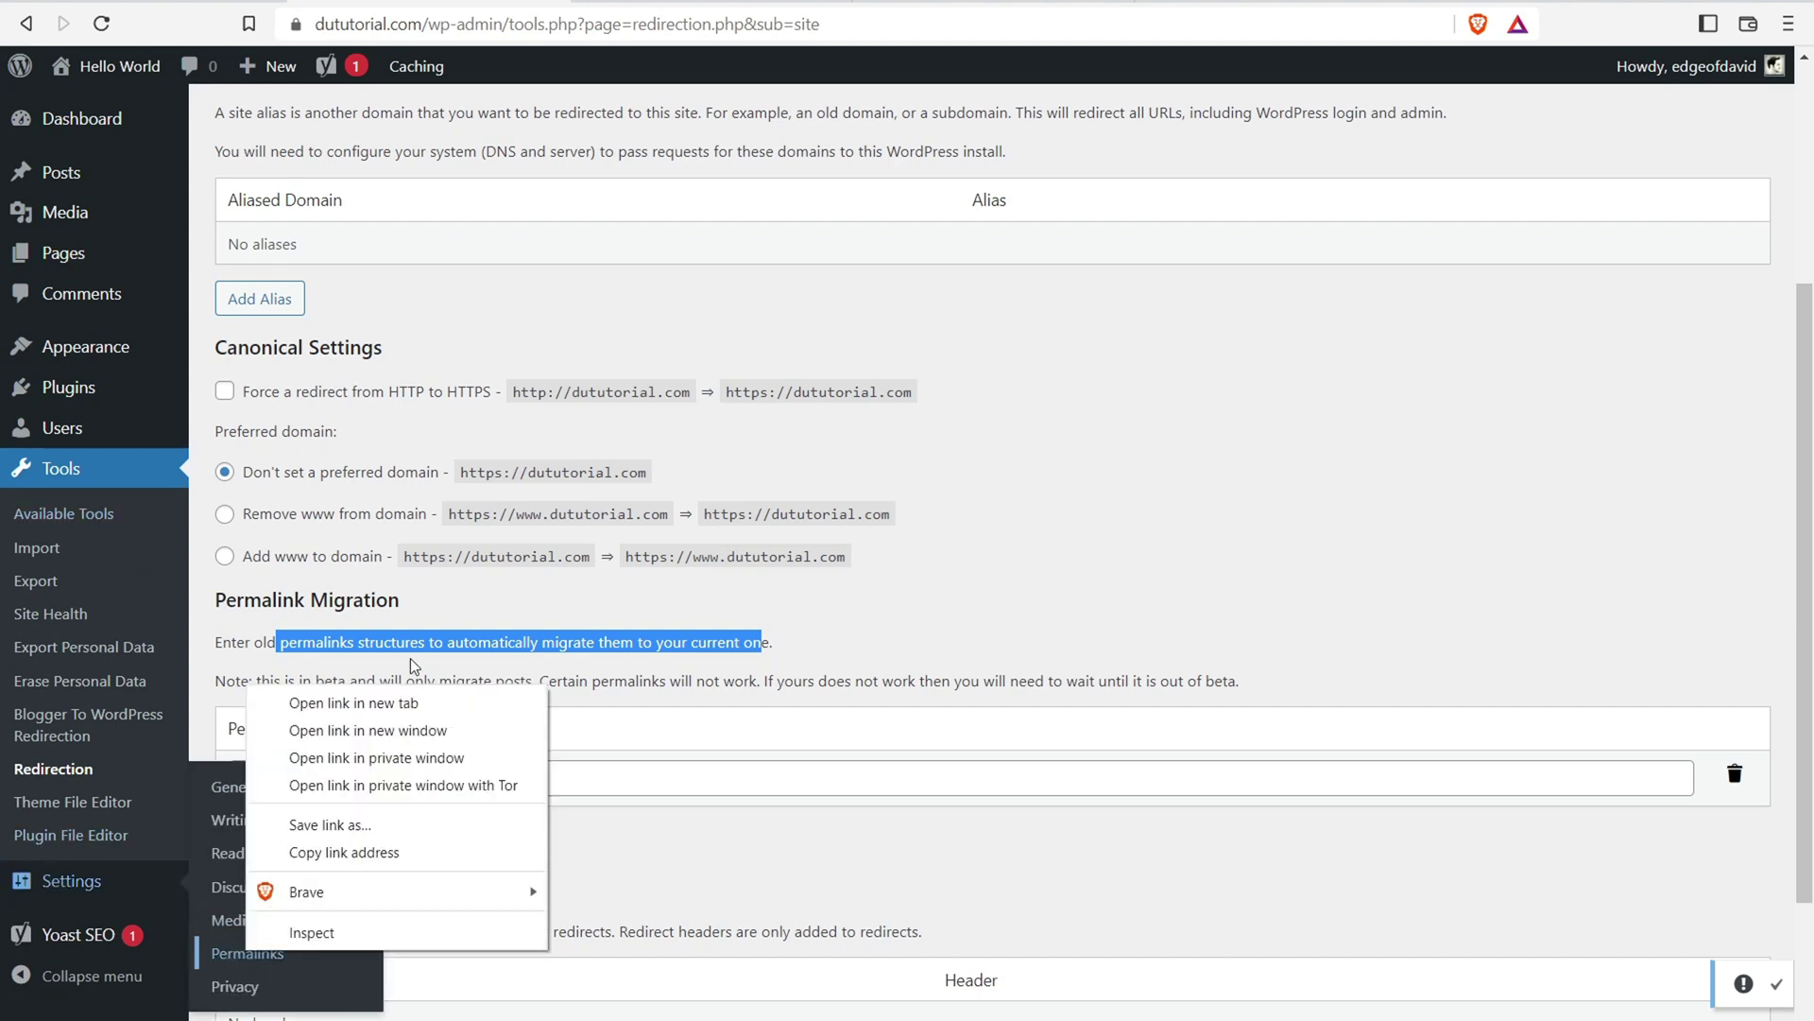
{"action": "left_click", "coordinate": [412, 703]}
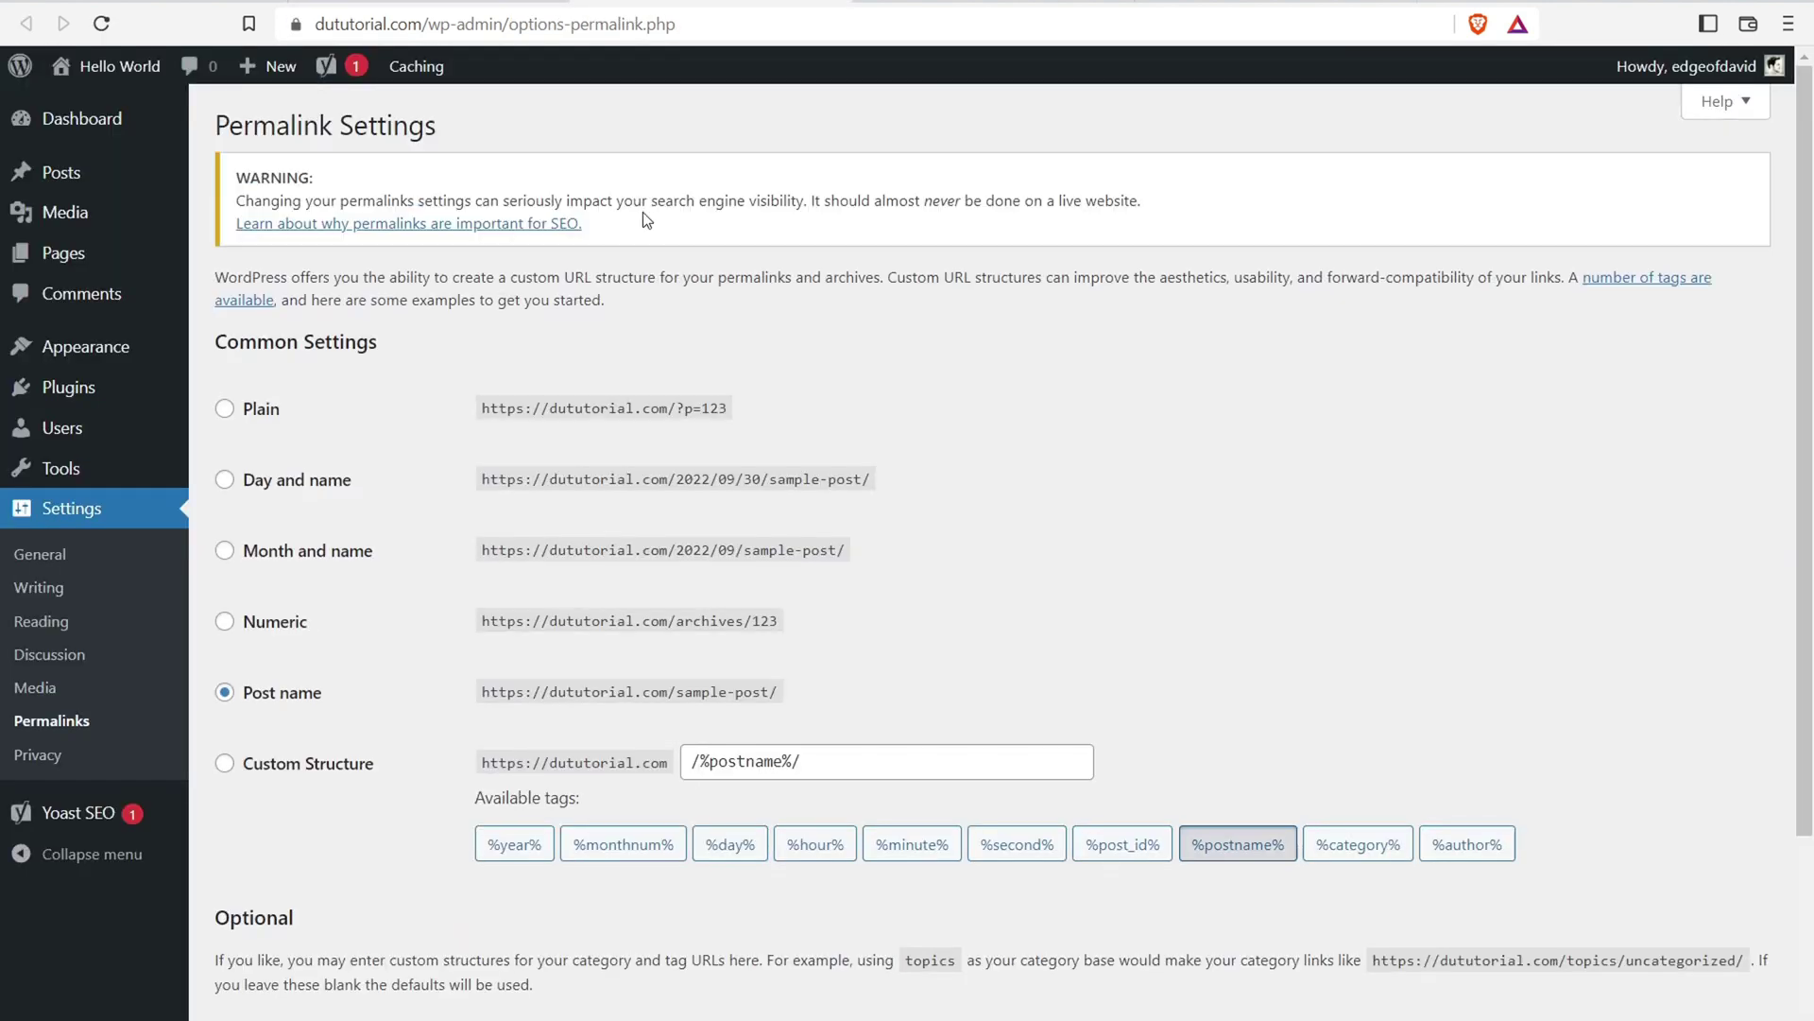
{"action": "left_click_drag", "start_coordinate": [923, 768], "coordinate": [665, 752]}
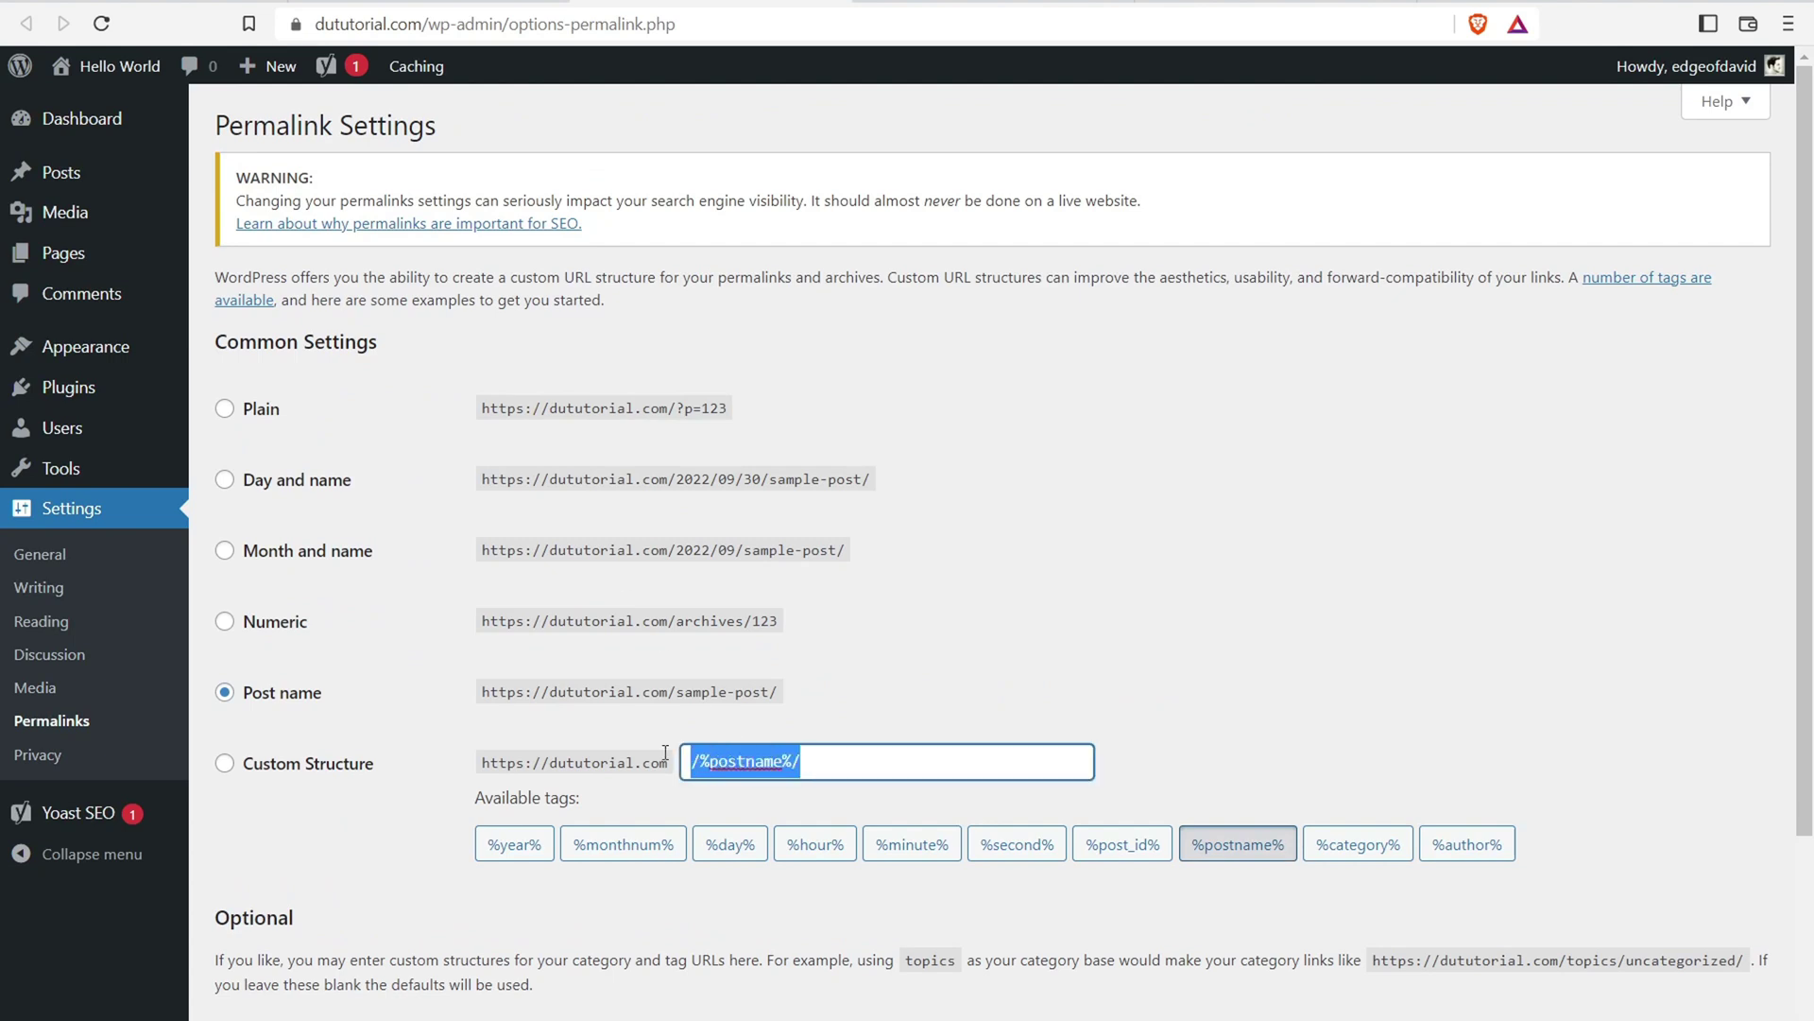
{"action": "right_click", "coordinate": [731, 751]}
{"action": "left_click", "coordinate": [803, 628]}
Back under Permalink Migration, enter /blog/%postname%/ as the old permalink structure and add a second empty entry
{"action": "key", "text": "ctrl+shift+Tab"}
{"action": "left_click", "coordinate": [496, 784]}
{"action": "right_click", "coordinate": [495, 777]}
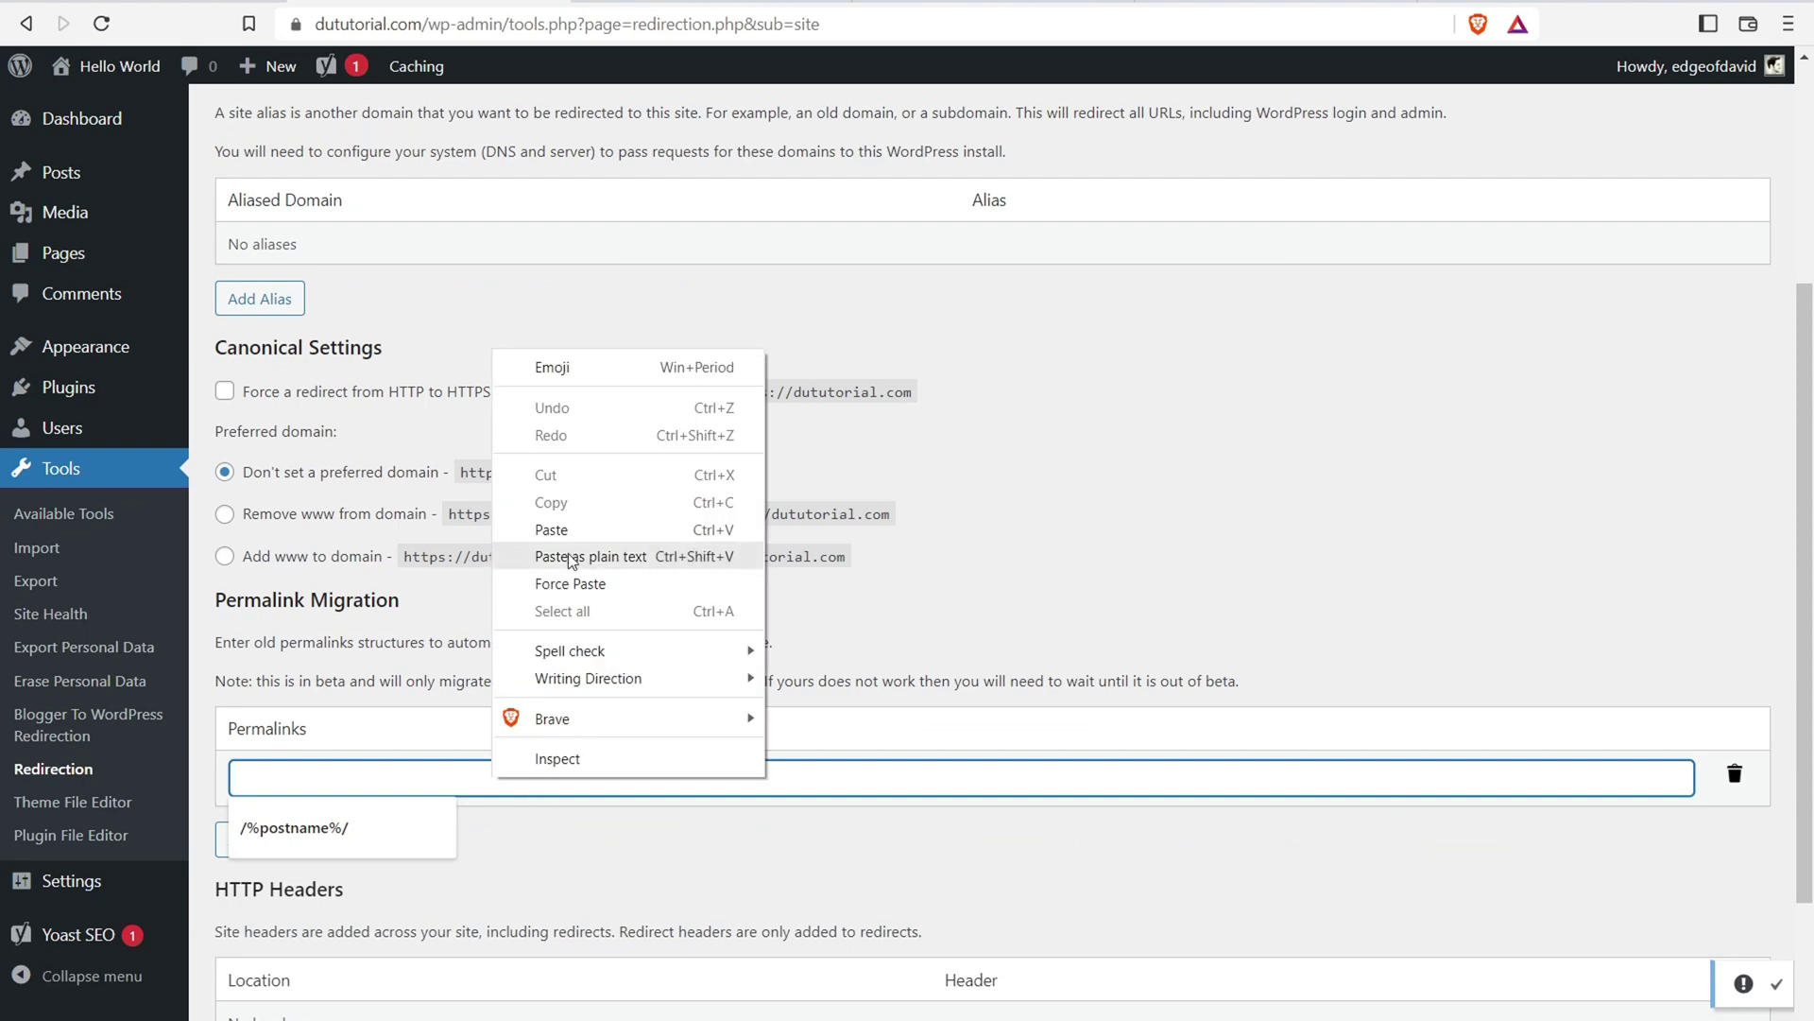
{"action": "left_click", "coordinate": [548, 532]}
{"action": "key", "text": "Home"}
{"action": "type", "text": "/blog"}
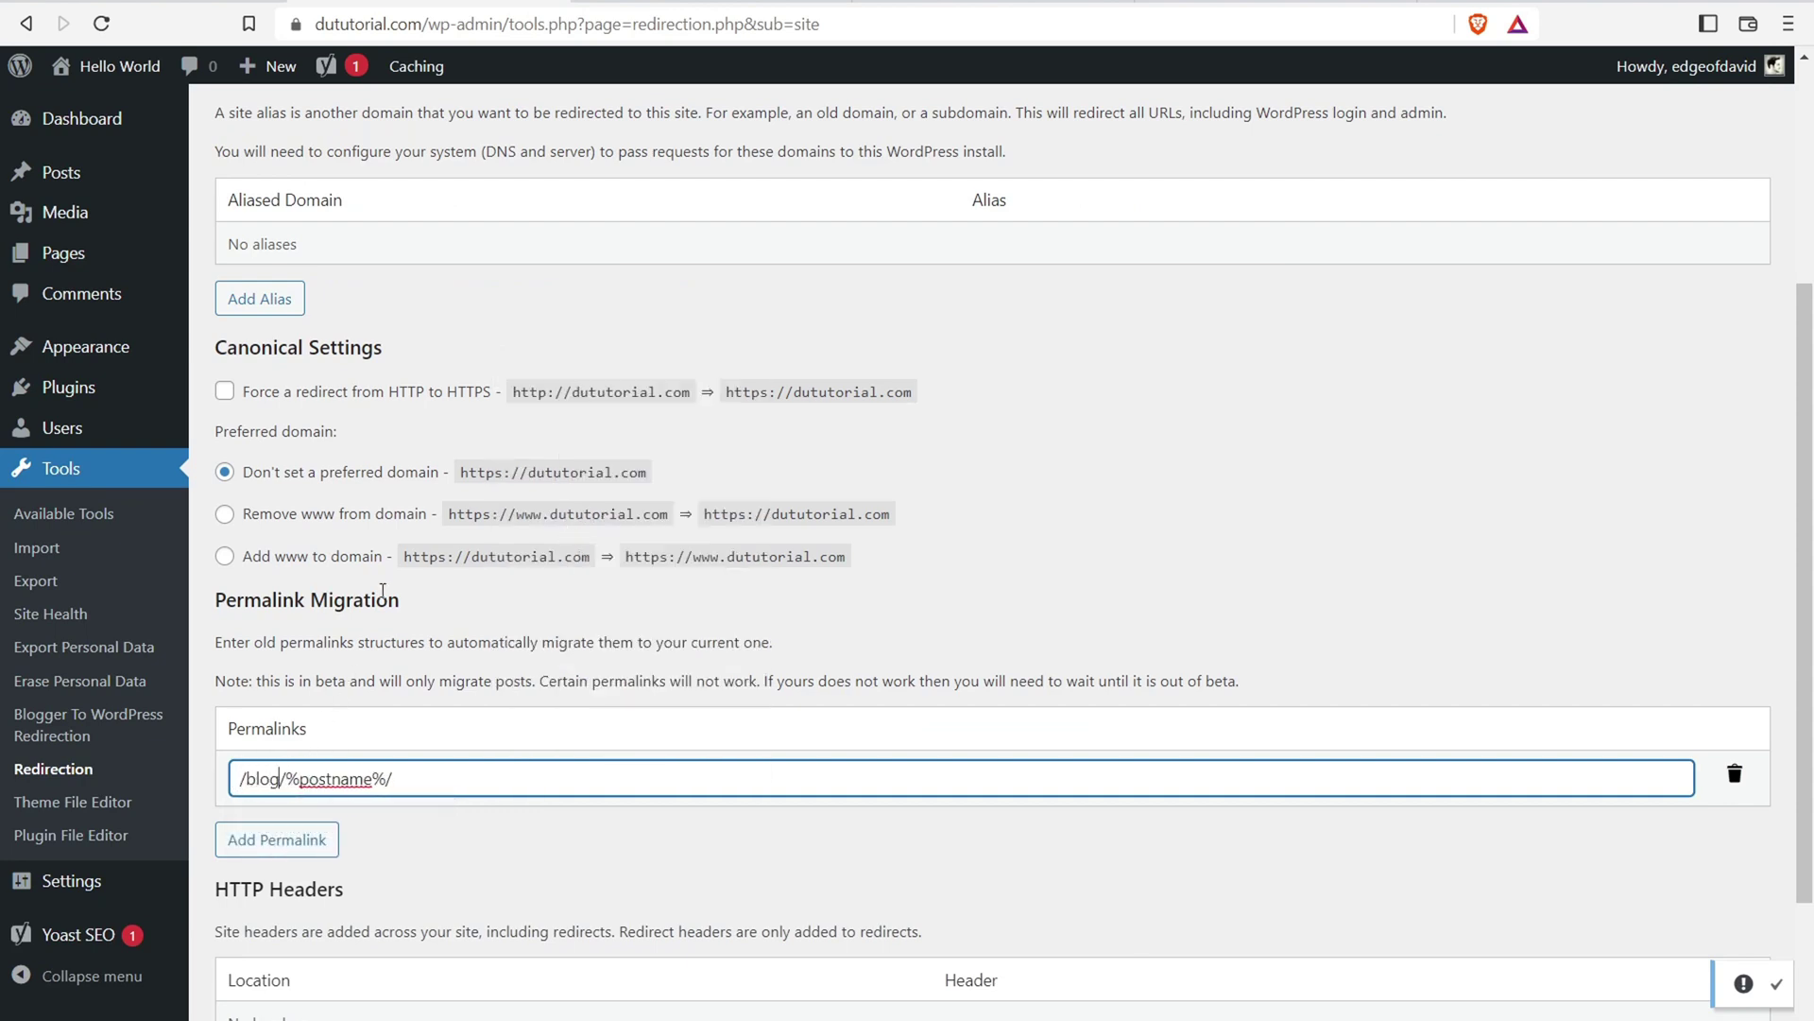
{"action": "left_click", "coordinate": [311, 839]}
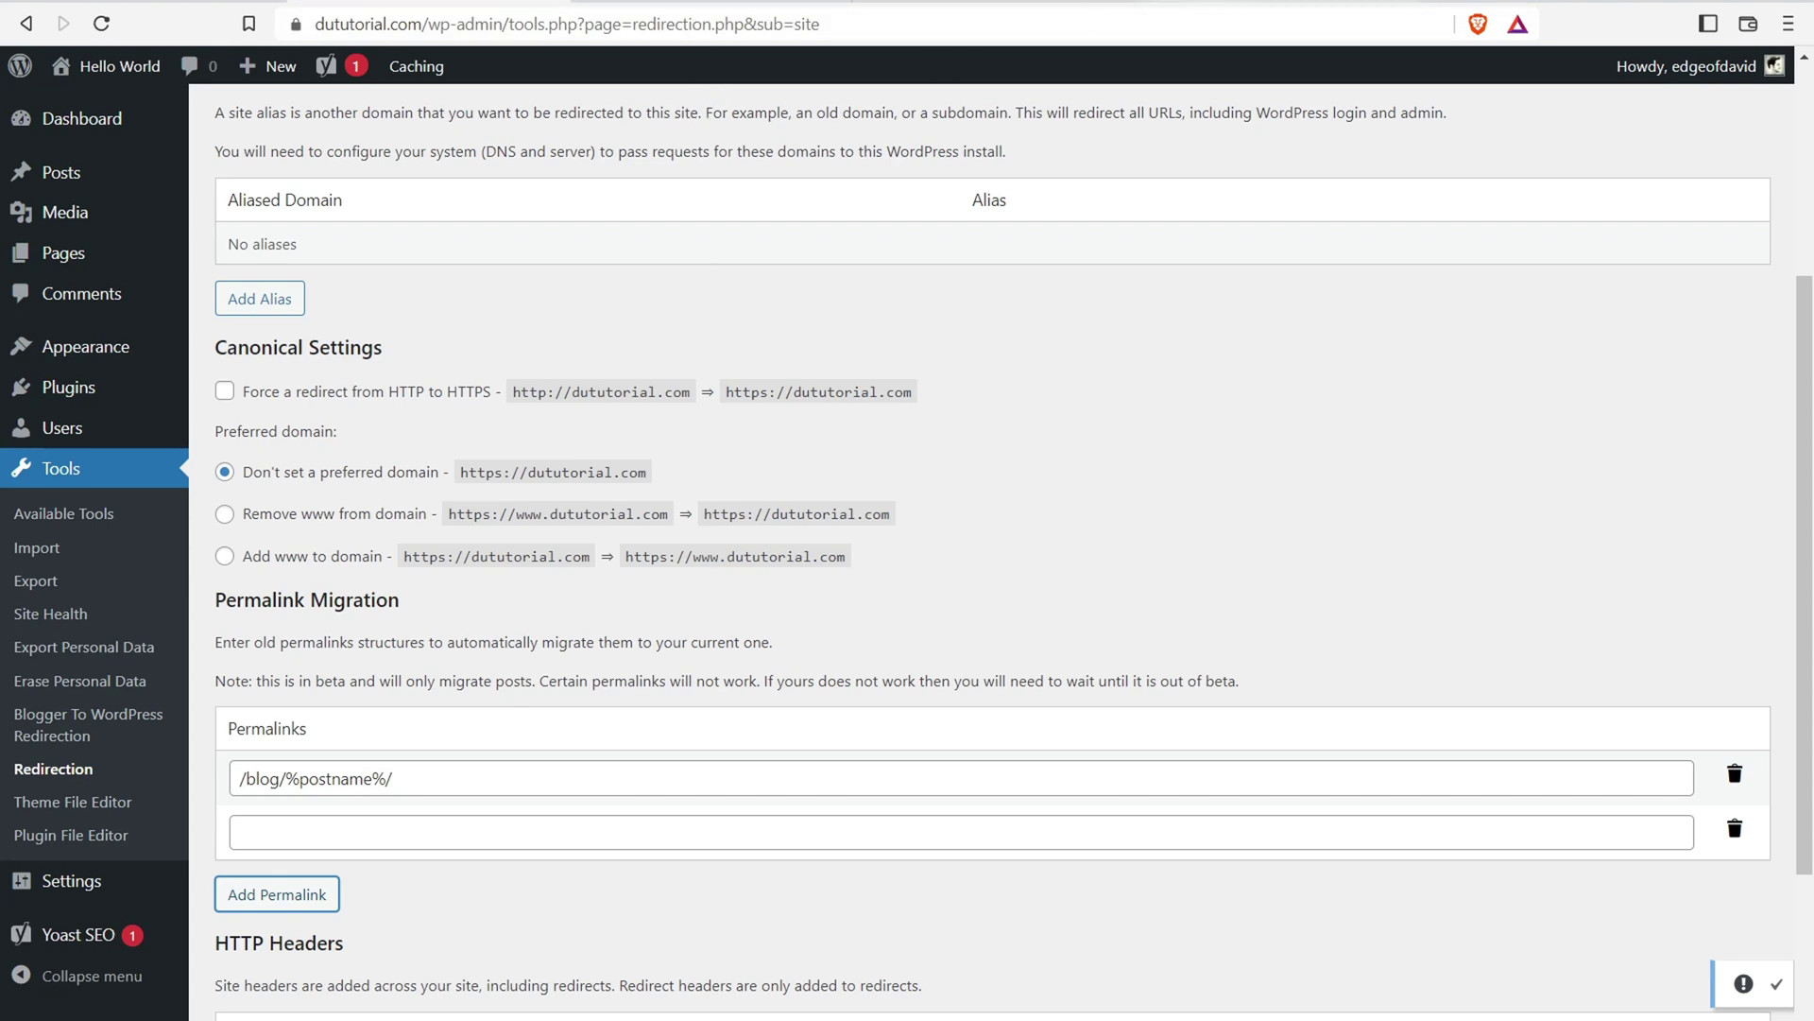
{"action": "left_click", "coordinate": [1219, 2]}
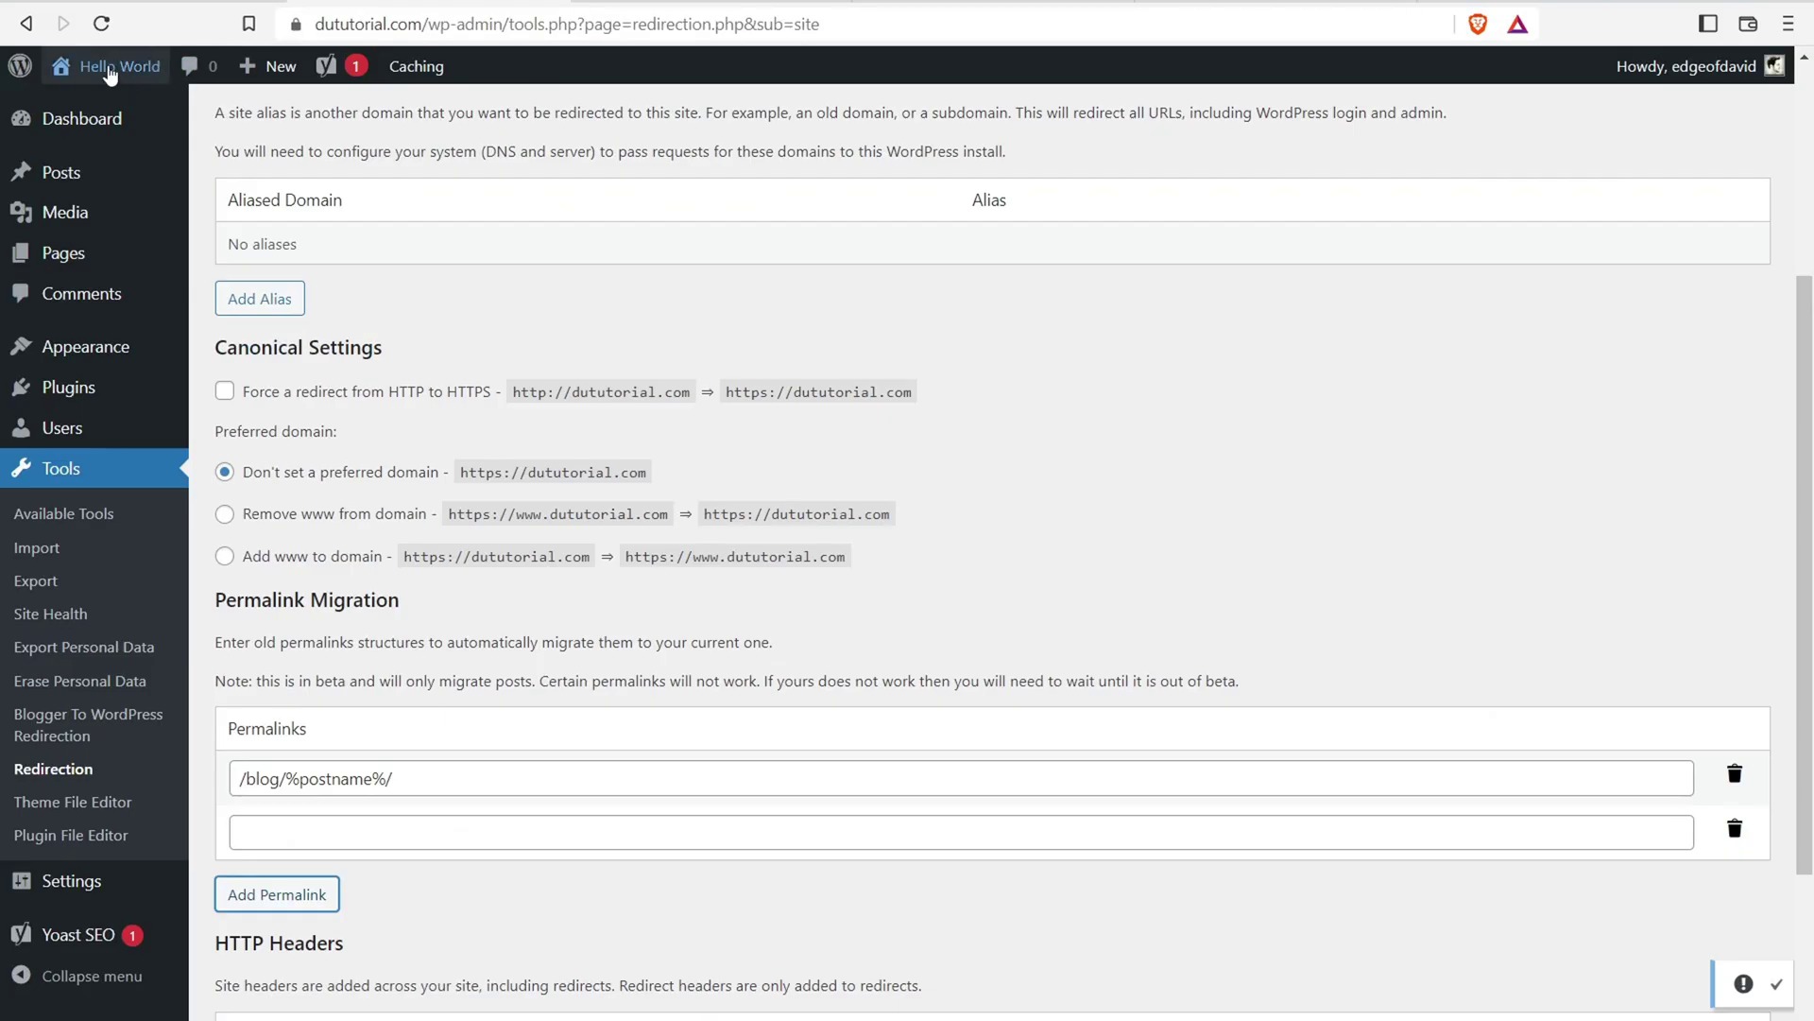
{"action": "right_click", "coordinate": [150, 66]}
{"action": "left_click", "coordinate": [227, 77]}
{"action": "left_click", "coordinate": [630, 2]}
{"action": "left_click", "coordinate": [368, 23]}
{"action": "right_click", "coordinate": [357, 24]}
{"action": "left_click", "coordinate": [414, 154]}
{"action": "left_click", "coordinate": [382, 577]}
{"action": "right_click", "coordinate": [382, 576]}
{"action": "left_click", "coordinate": [595, 757]}
{"action": "left_click", "coordinate": [210, 461]}
Choose Month and Name as the old permalink structure in the Create Redirects form and generate the redirect
{"action": "scroll", "coordinate": [265, 541], "scroll_direction": "down", "scroll_amount": 2}
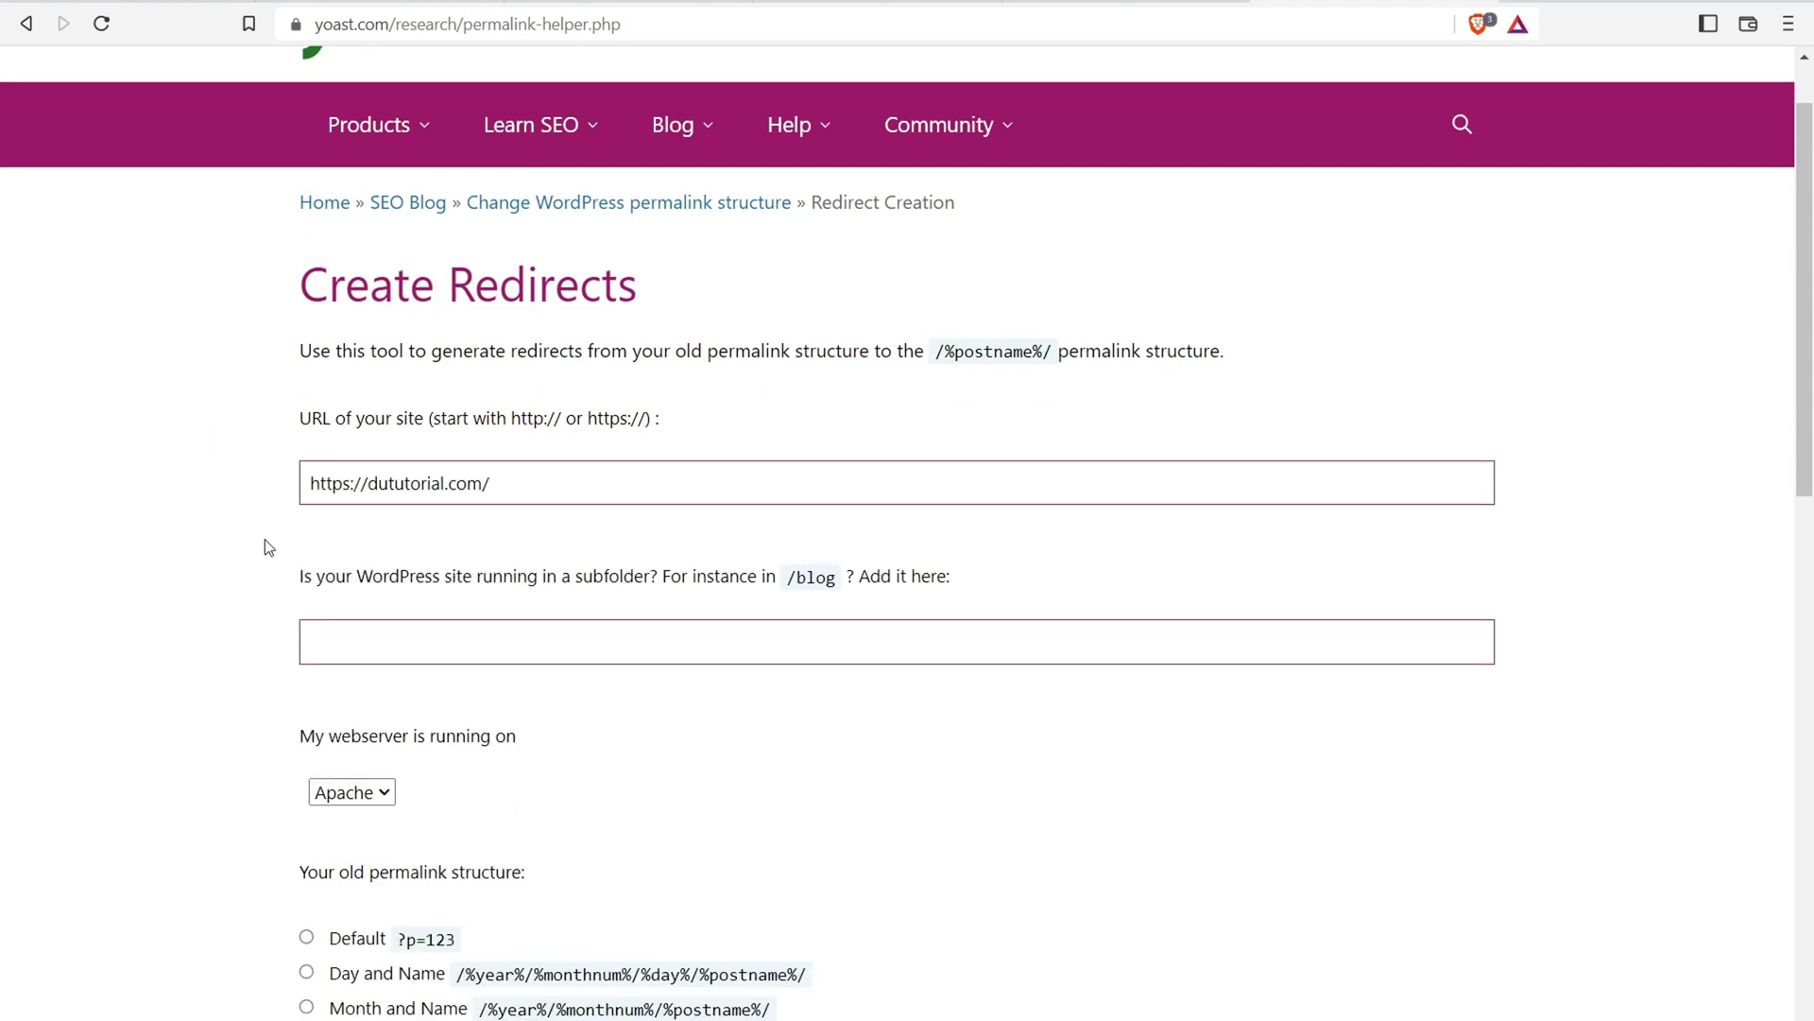
{"action": "left_click_drag", "start_coordinate": [426, 435], "coordinate": [732, 434]}
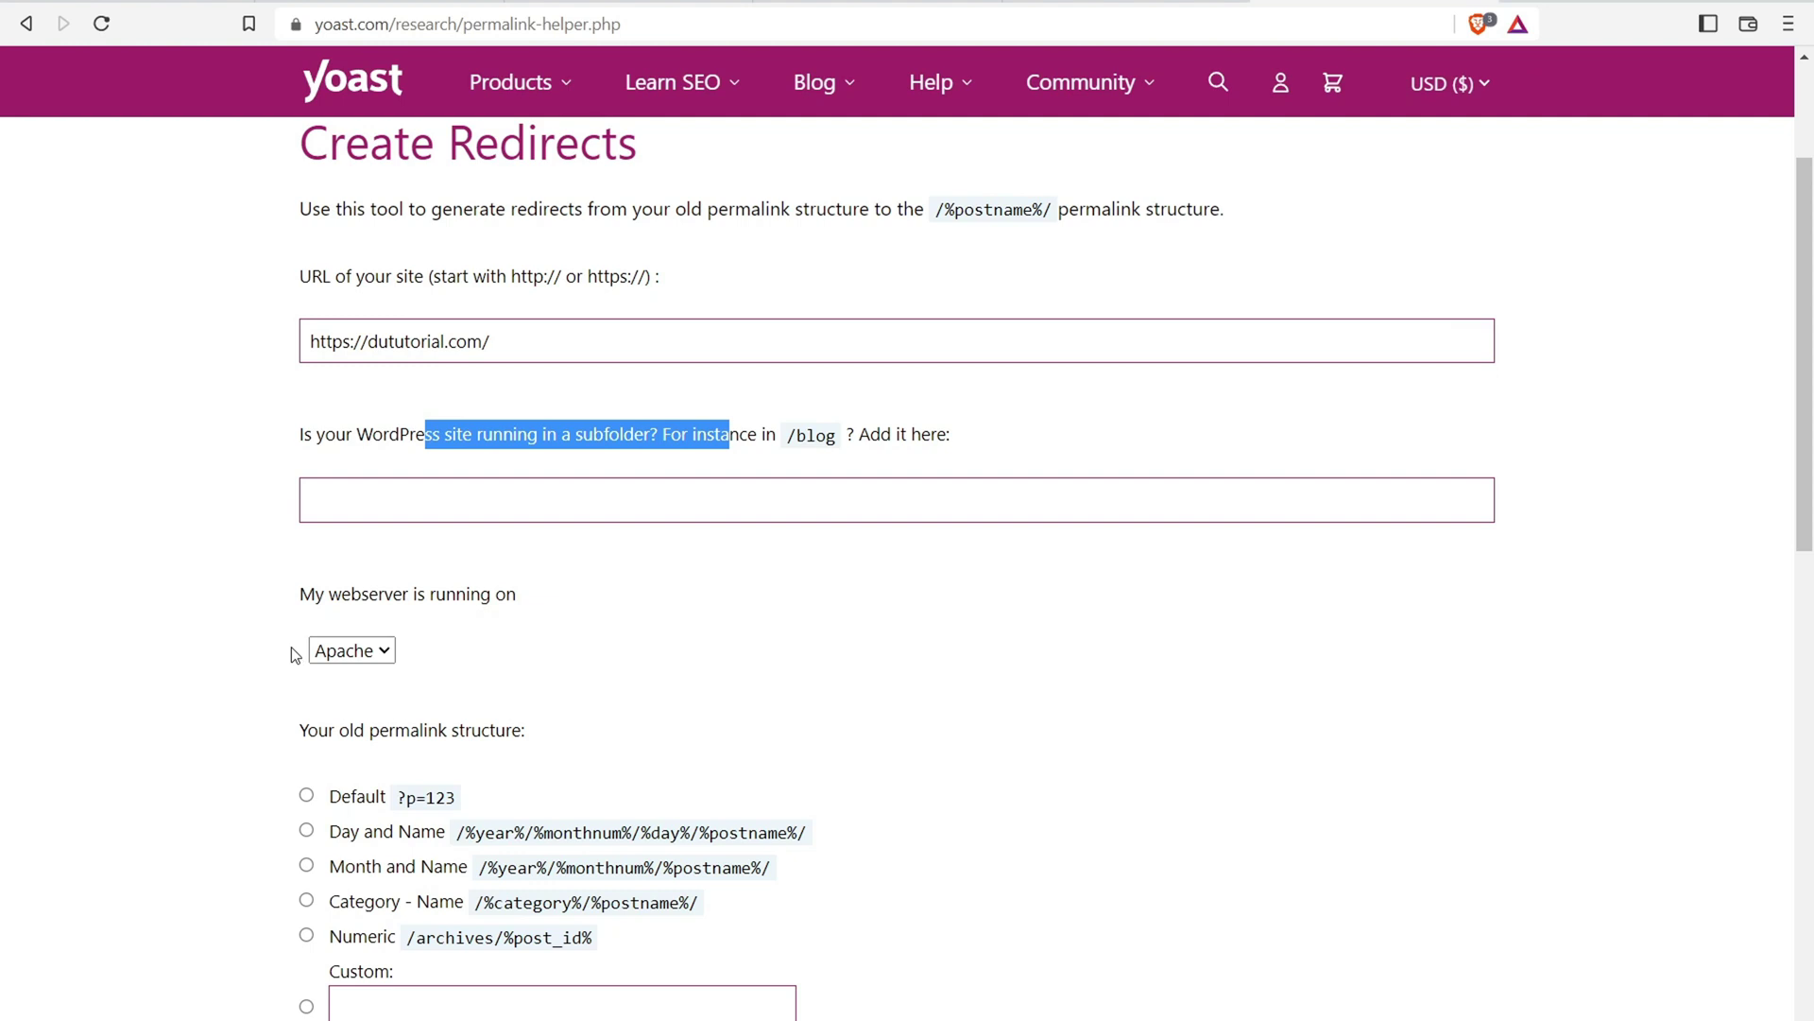
{"action": "scroll", "coordinate": [290, 643], "scroll_direction": "down", "scroll_amount": 1}
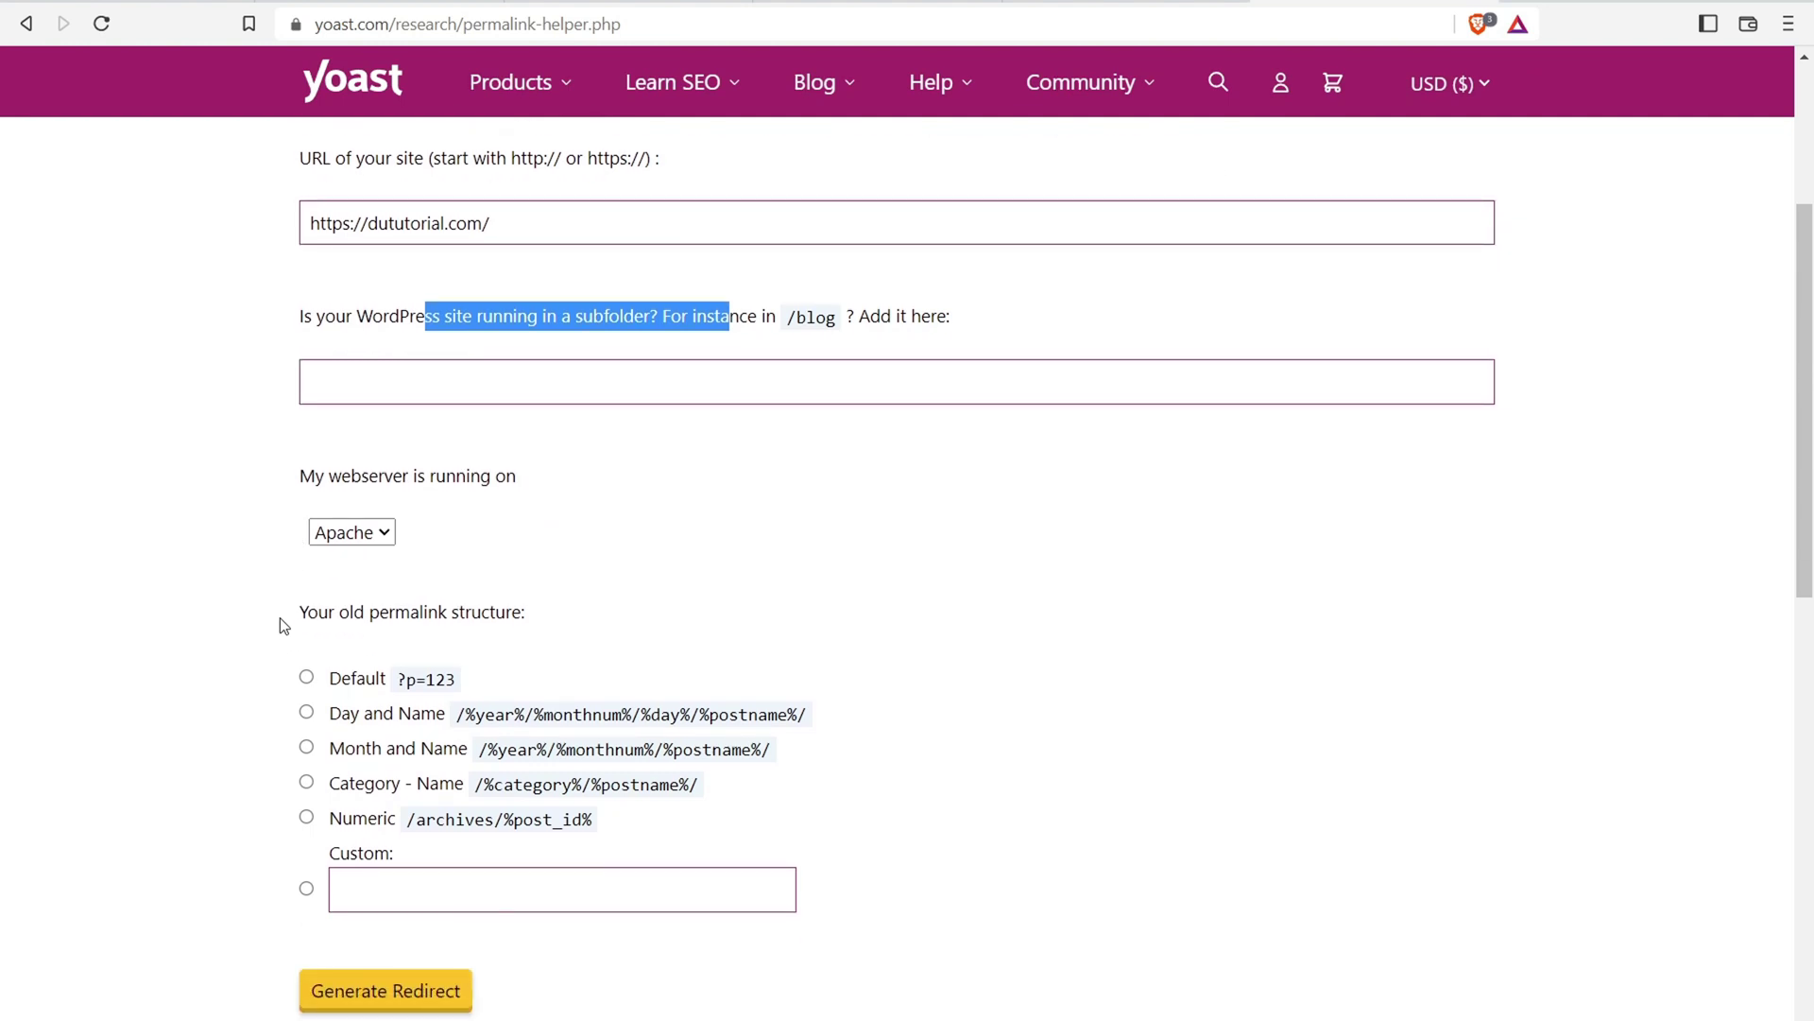
{"action": "left_click", "coordinate": [307, 749]}
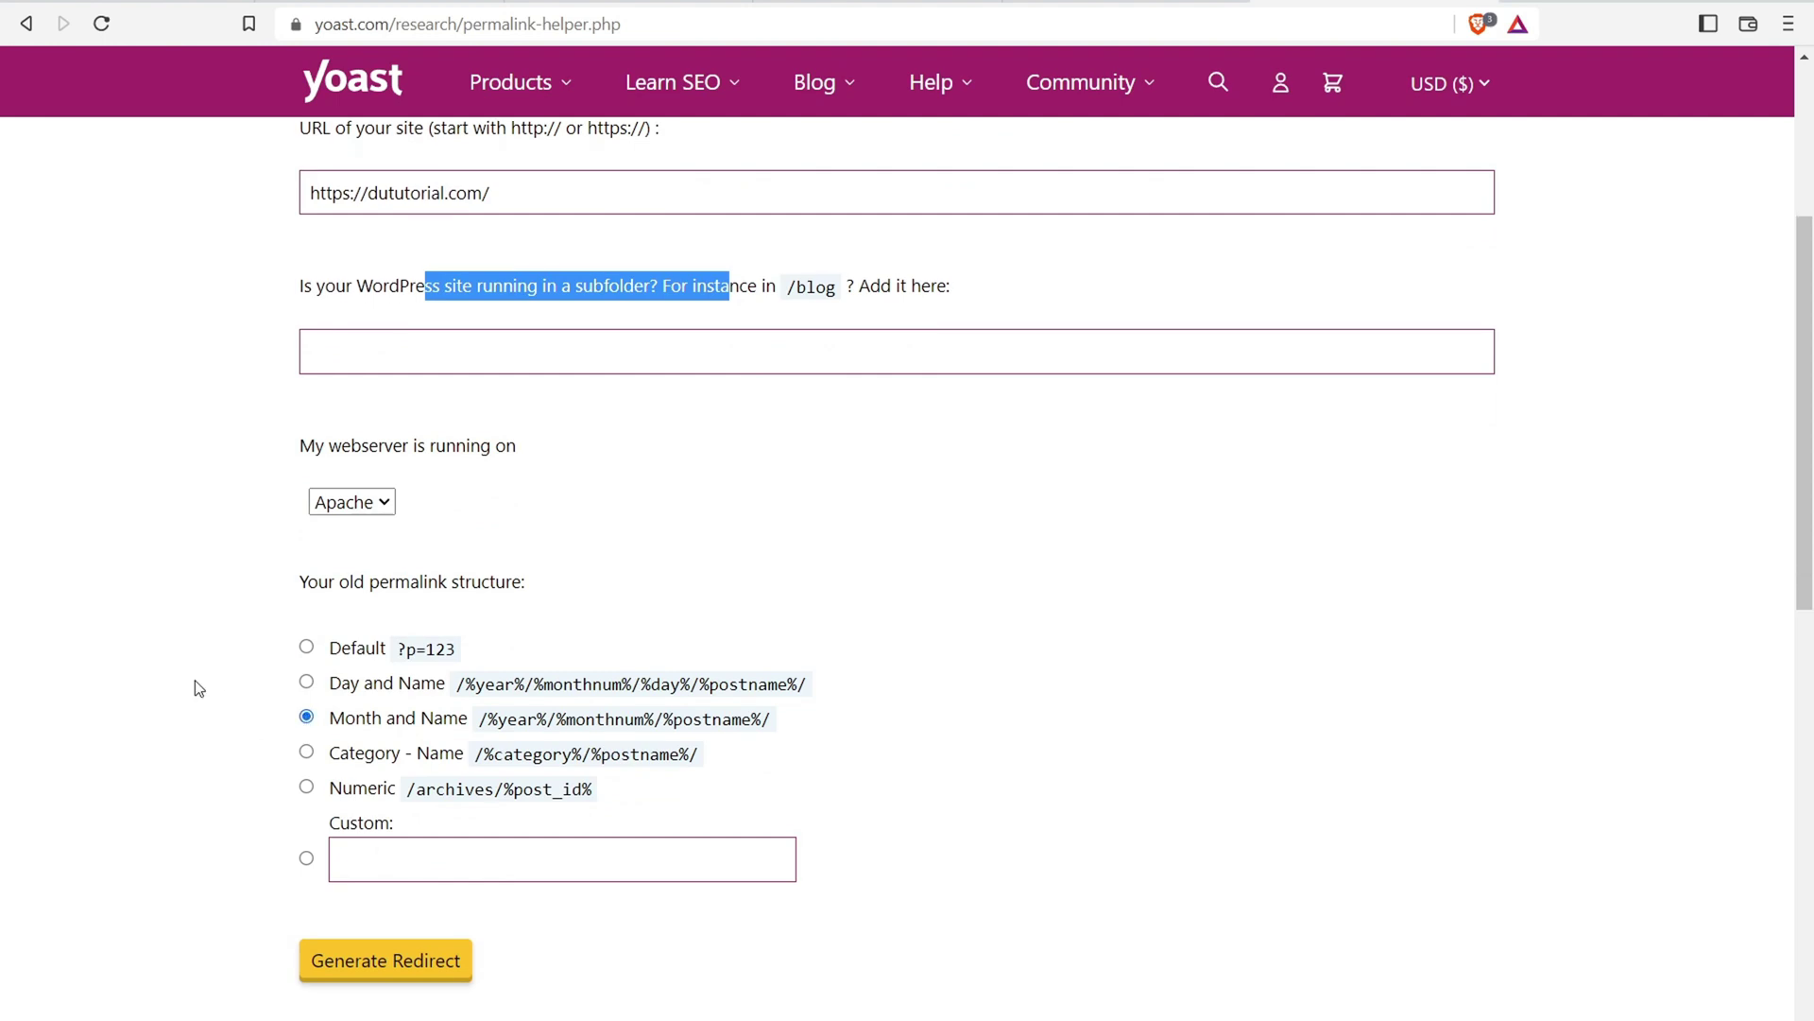
{"action": "scroll", "coordinate": [284, 686], "scroll_direction": "down", "scroll_amount": 3}
{"action": "left_click", "coordinate": [378, 642]}
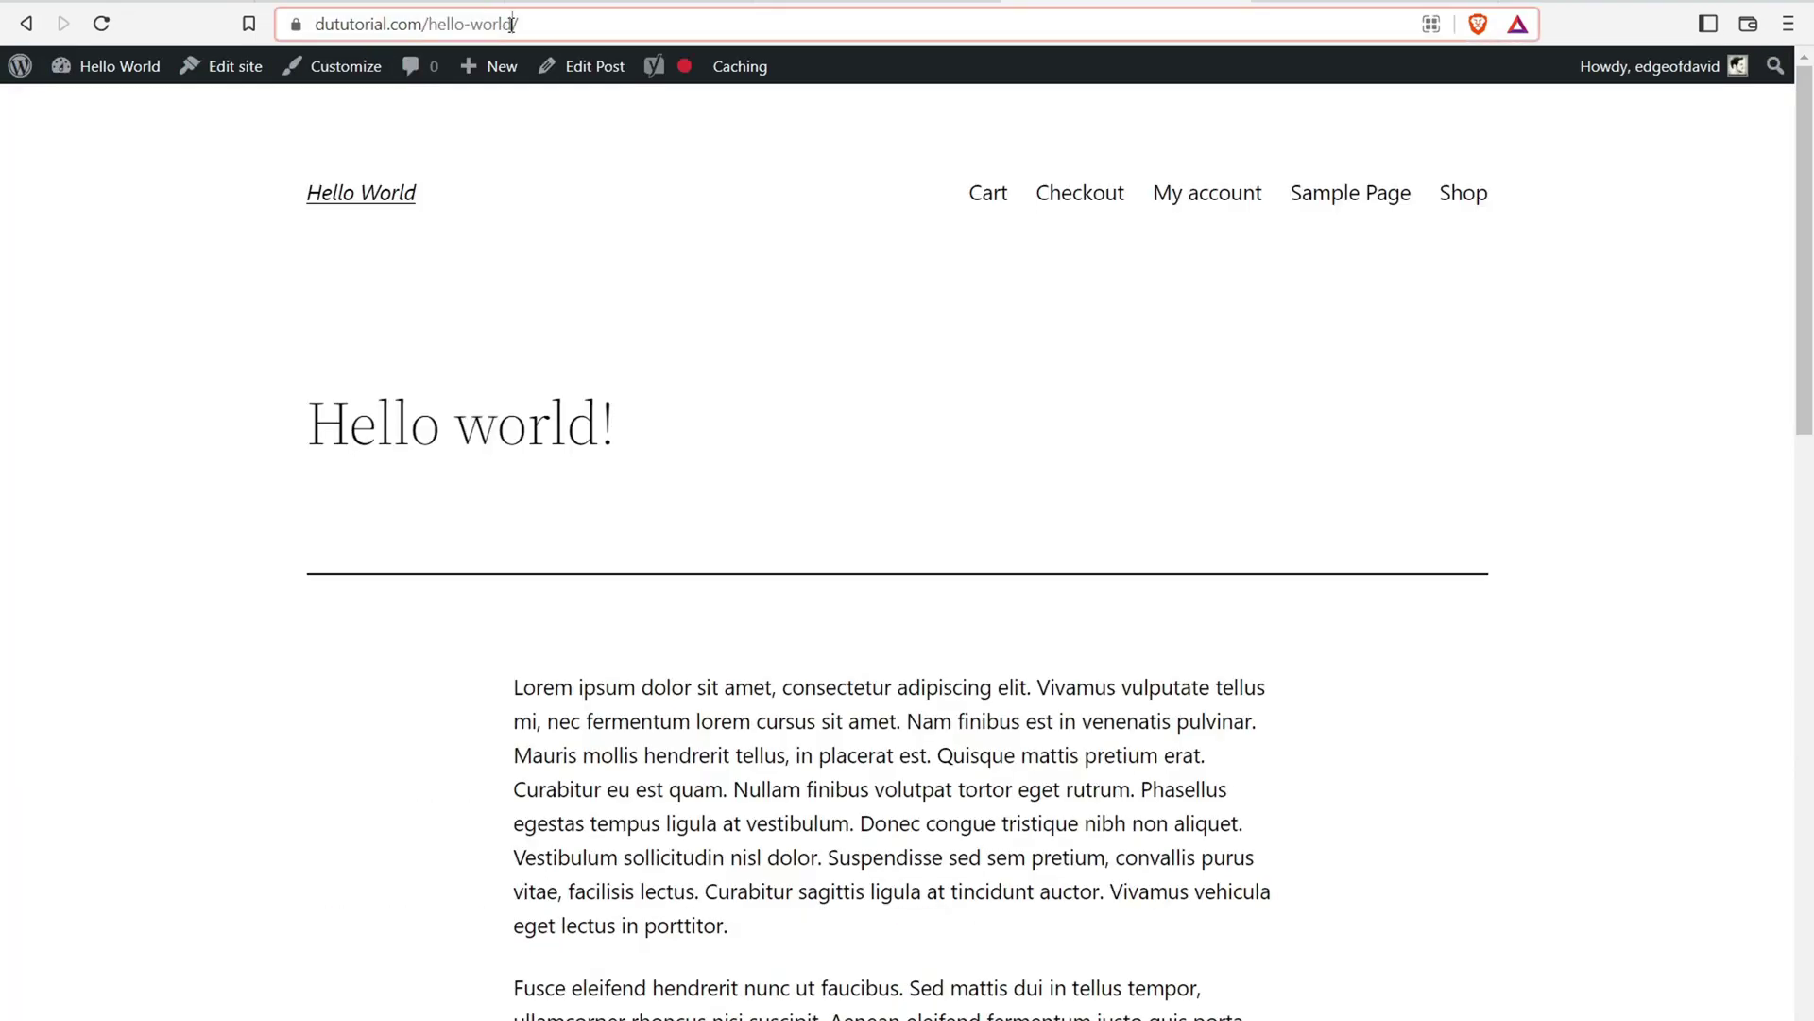
Copy the generated RedirectMatch 301 rule from Yoast's Create Redirects page
{"action": "left_click", "coordinate": [513, 25]}
{"action": "key", "text": "Escape"}
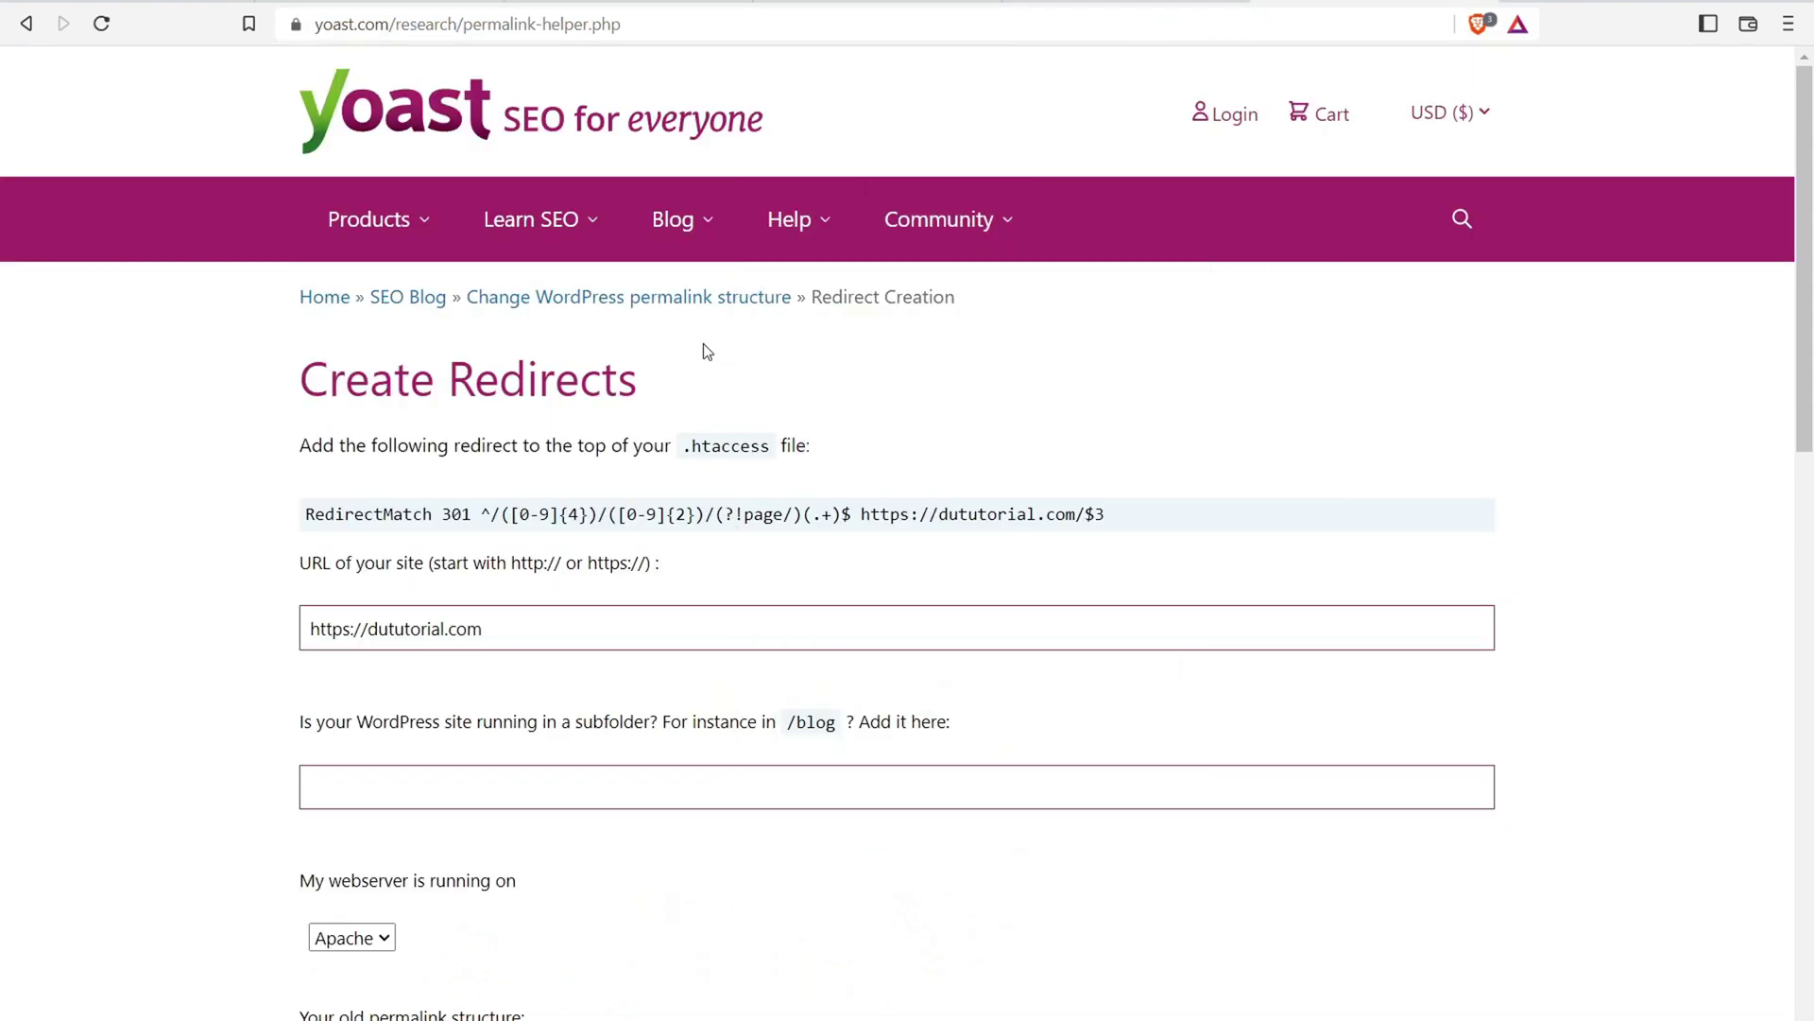
{"action": "left_click_drag", "start_coordinate": [1146, 515], "coordinate": [288, 519]}
{"action": "right_click", "coordinate": [338, 513]}
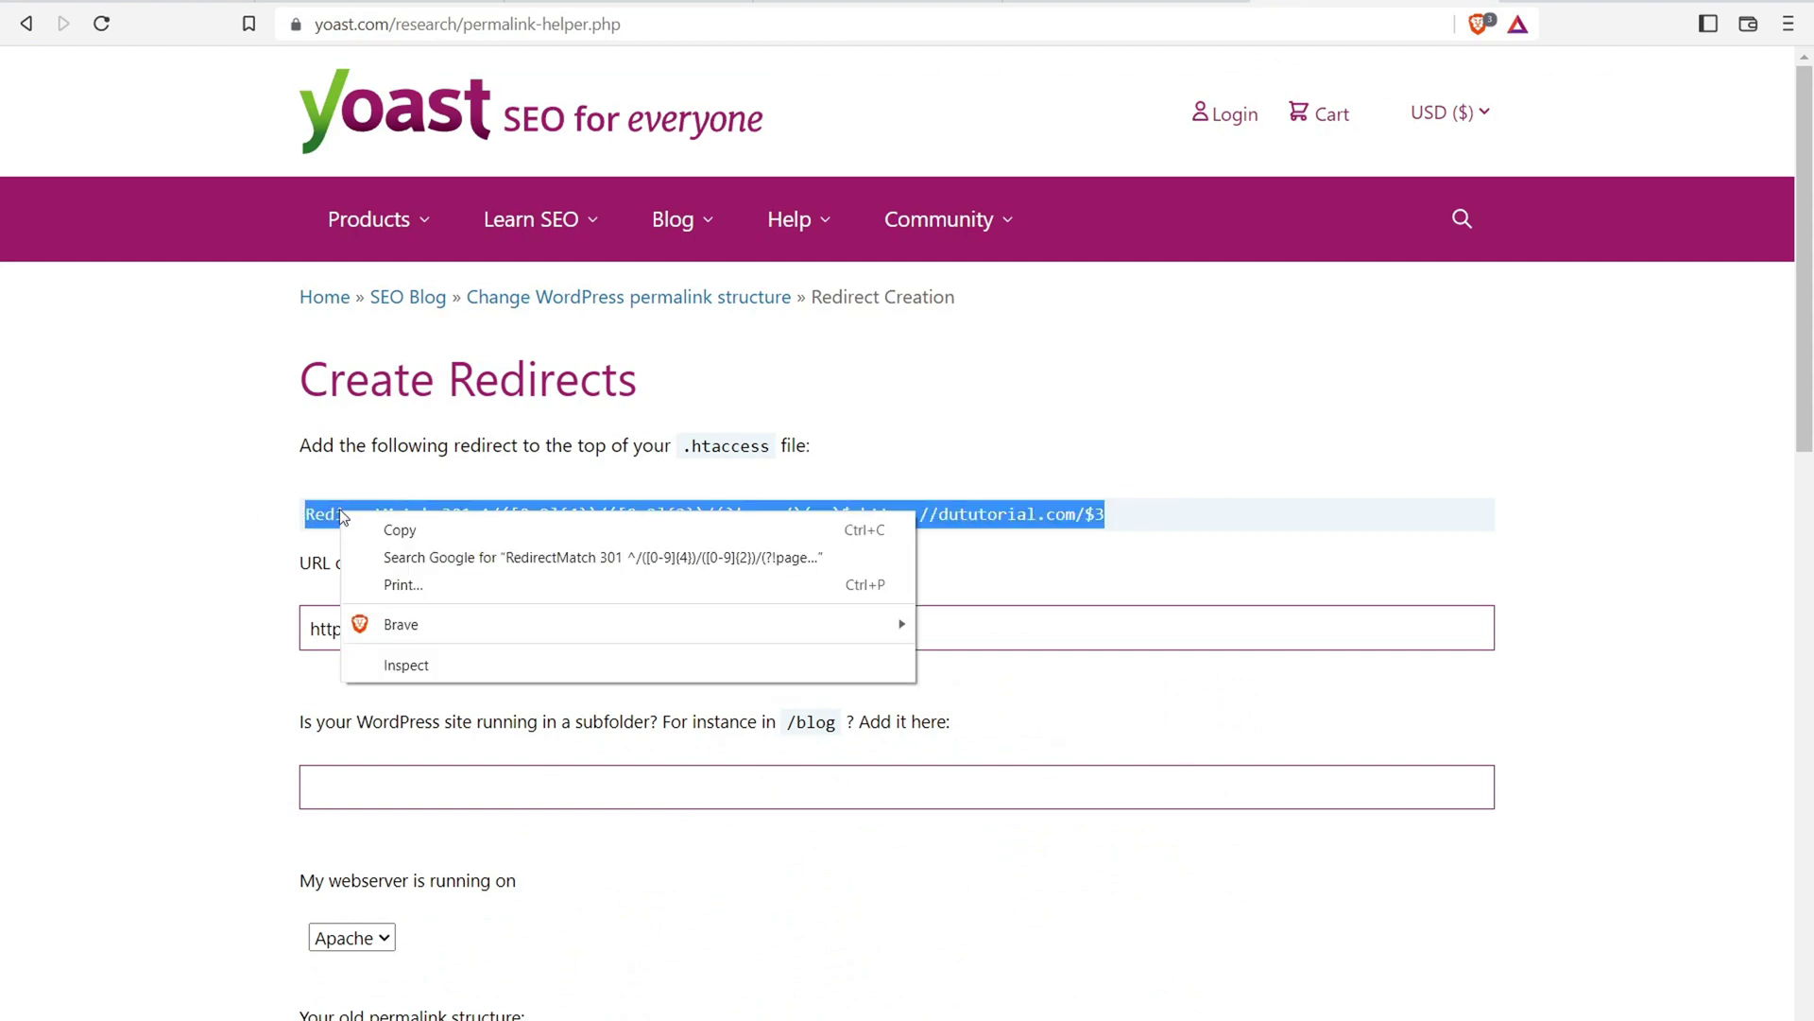
{"action": "left_click", "coordinate": [397, 520]}
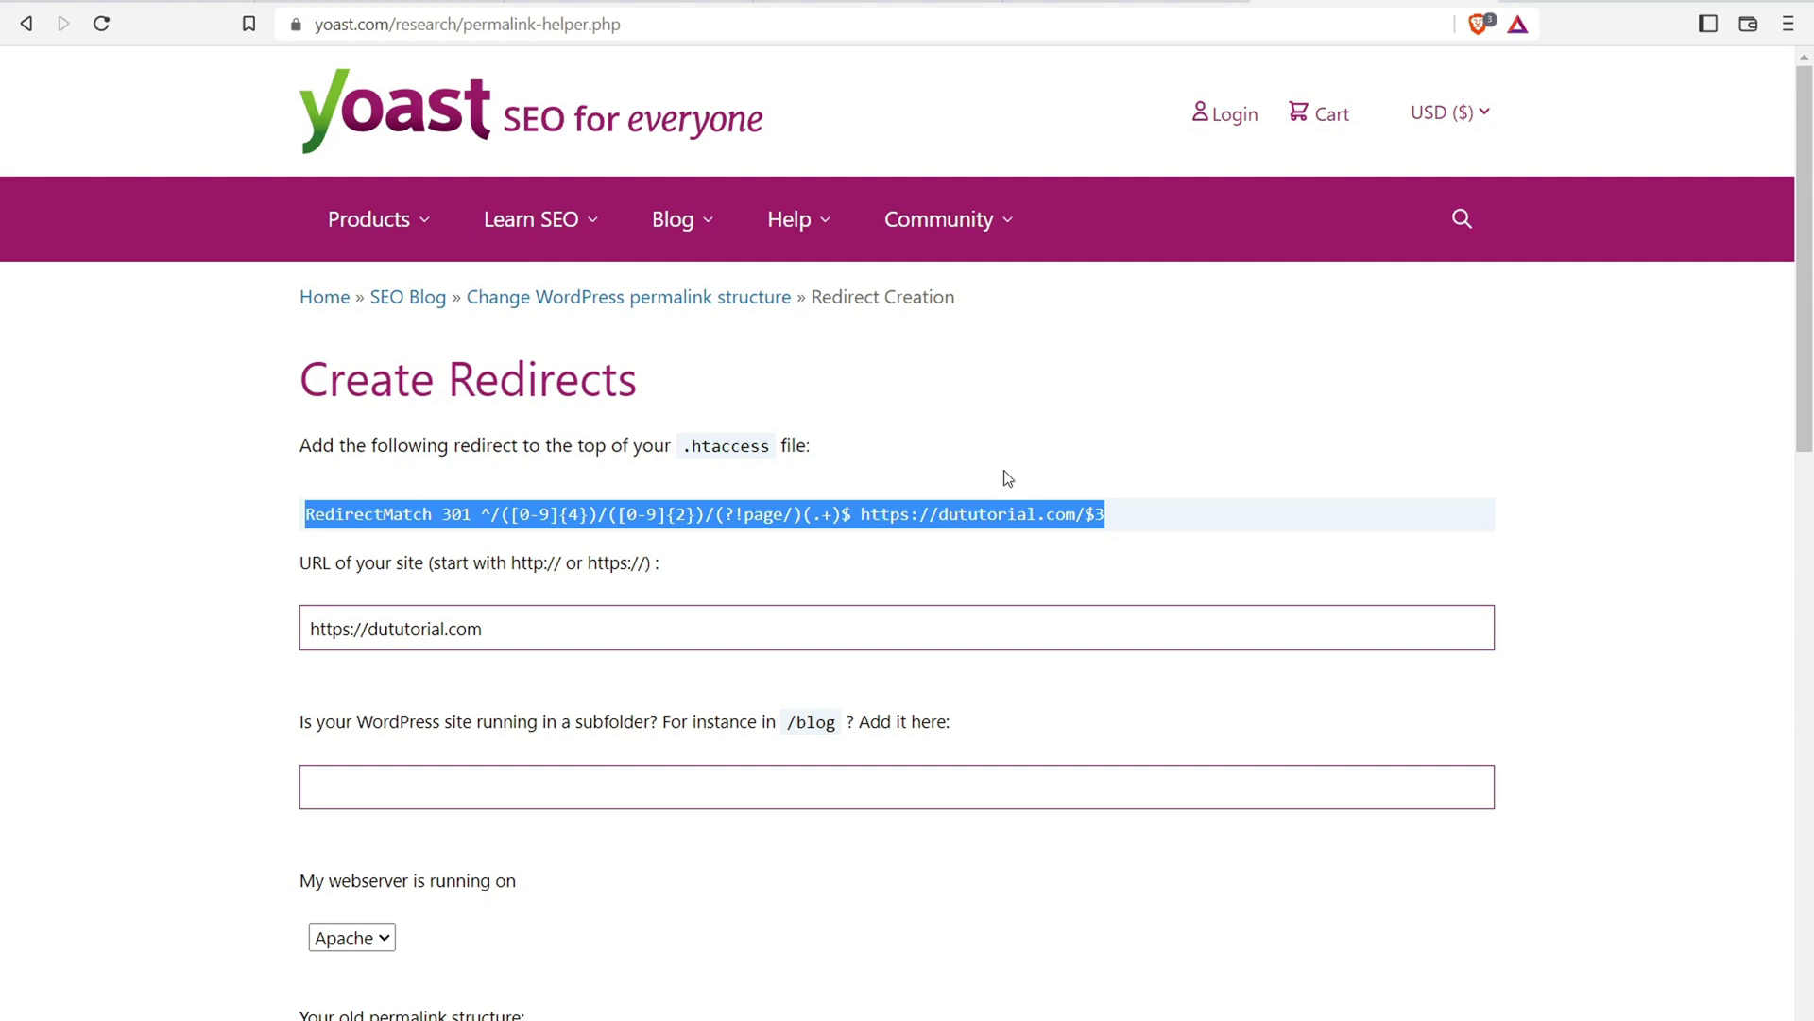
Switch to the Bluehost hosting account and open the File Manager from its advanced cPanel tools
{"action": "left_click", "coordinate": [90, 2]}
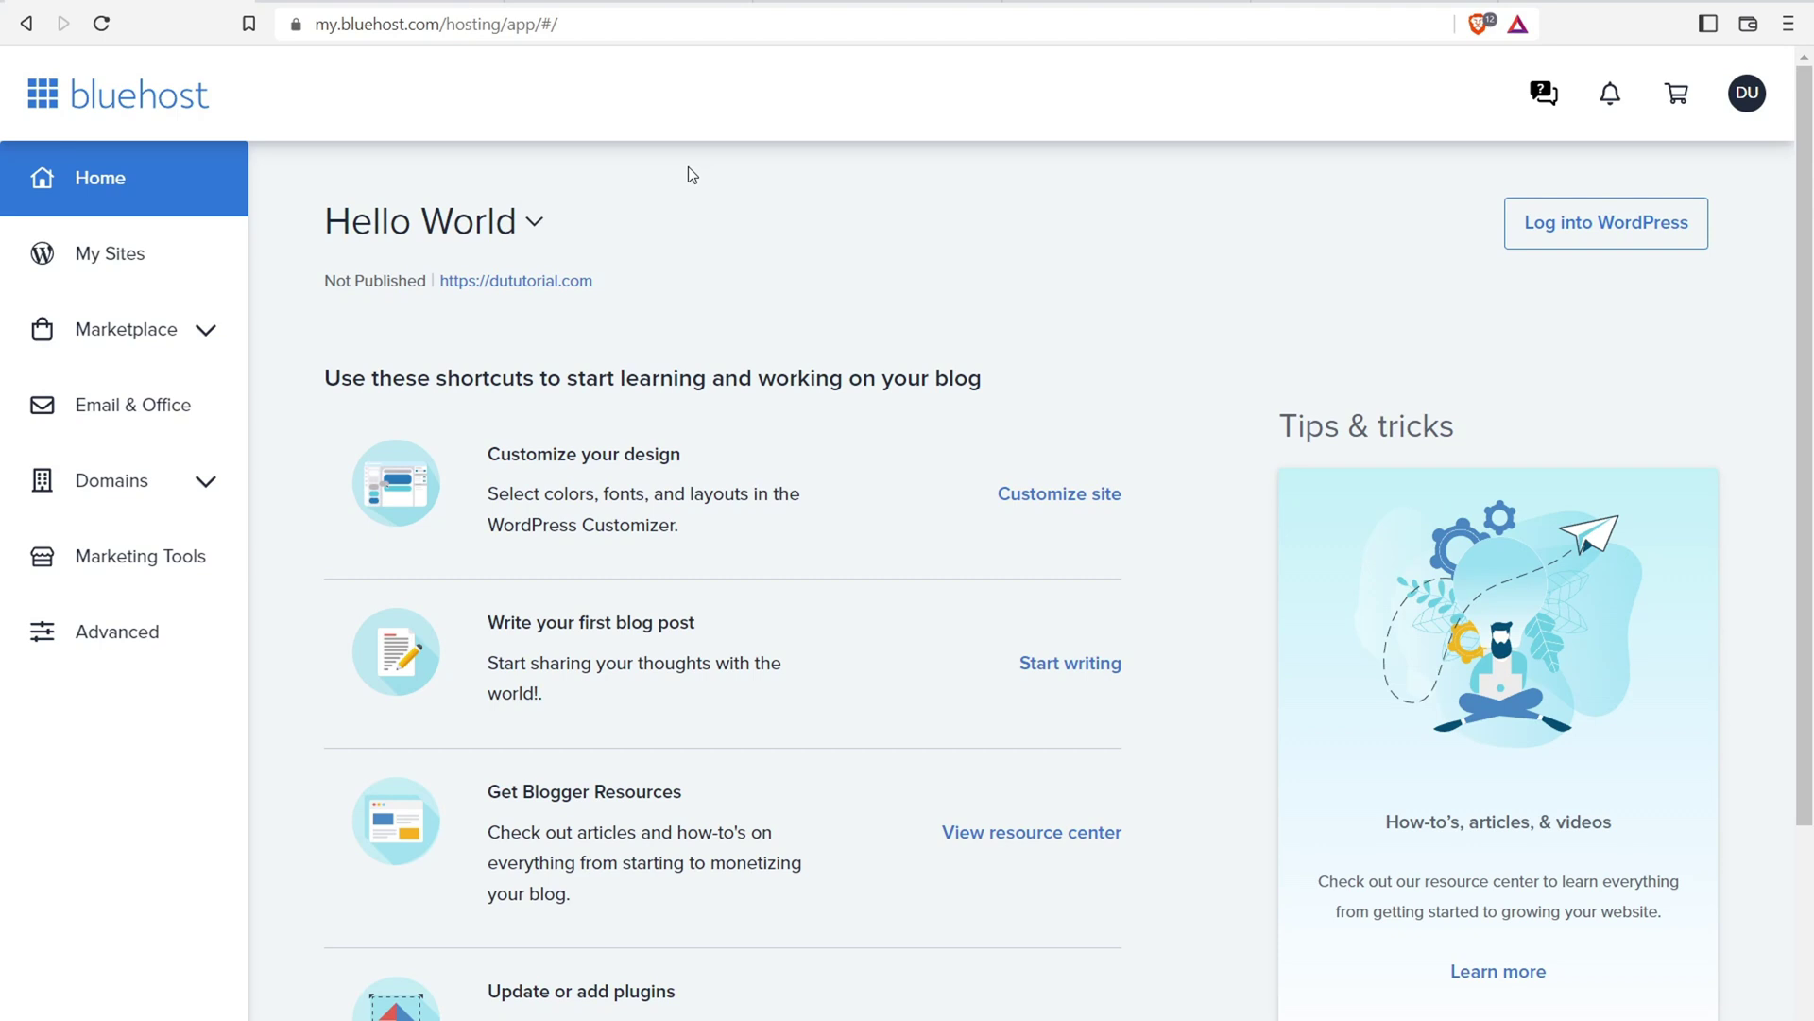
{"action": "left_click", "coordinate": [130, 639]}
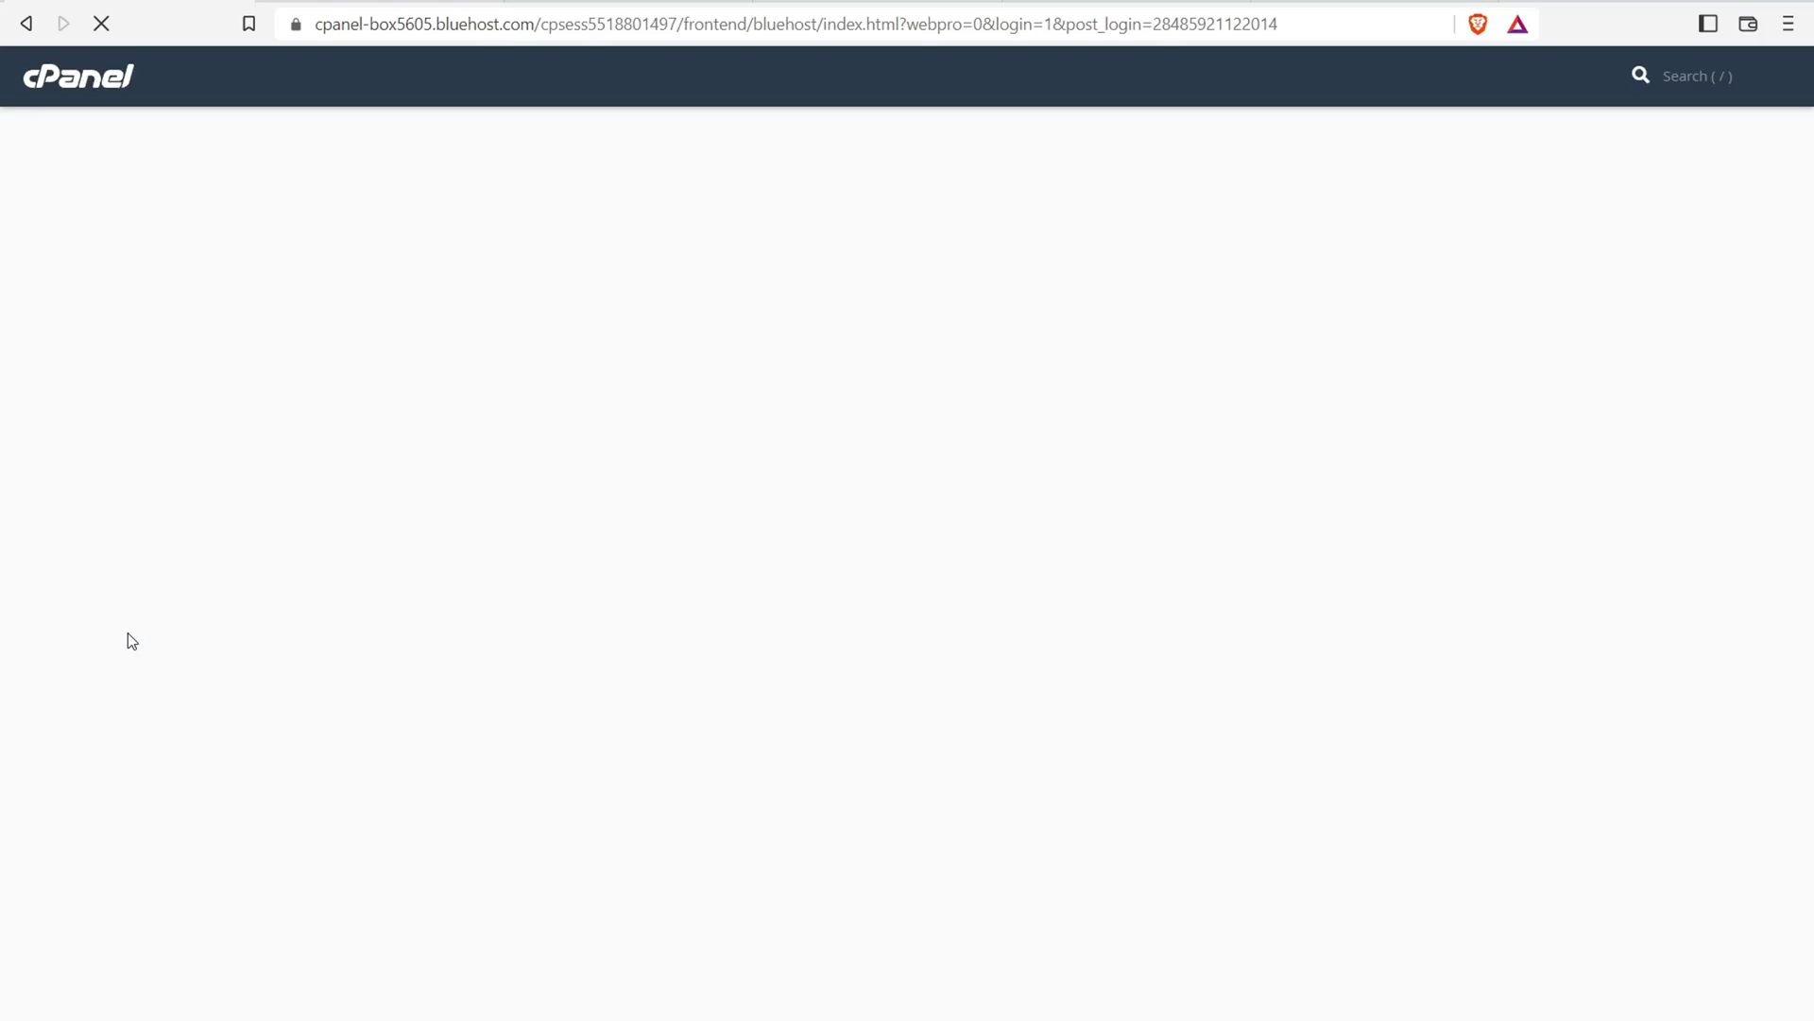
{"action": "scroll", "coordinate": [546, 365], "scroll_direction": "down", "scroll_amount": 10}
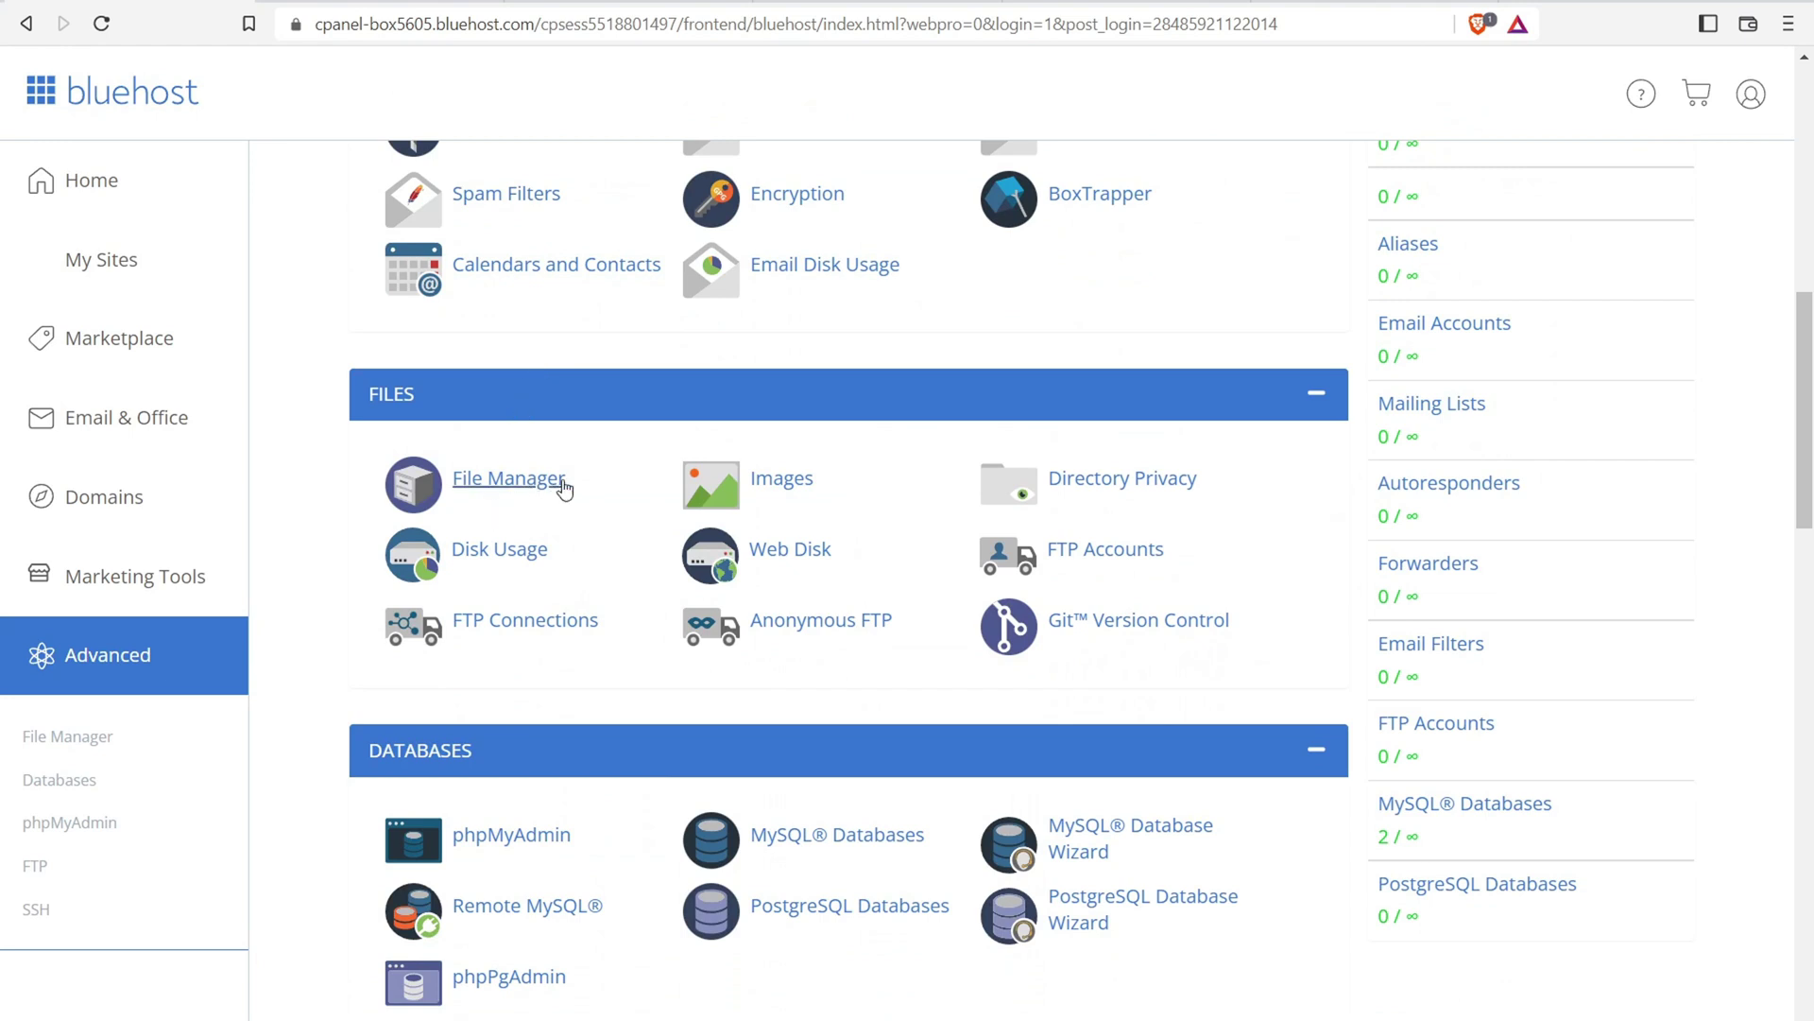
{"action": "left_click", "coordinate": [510, 484]}
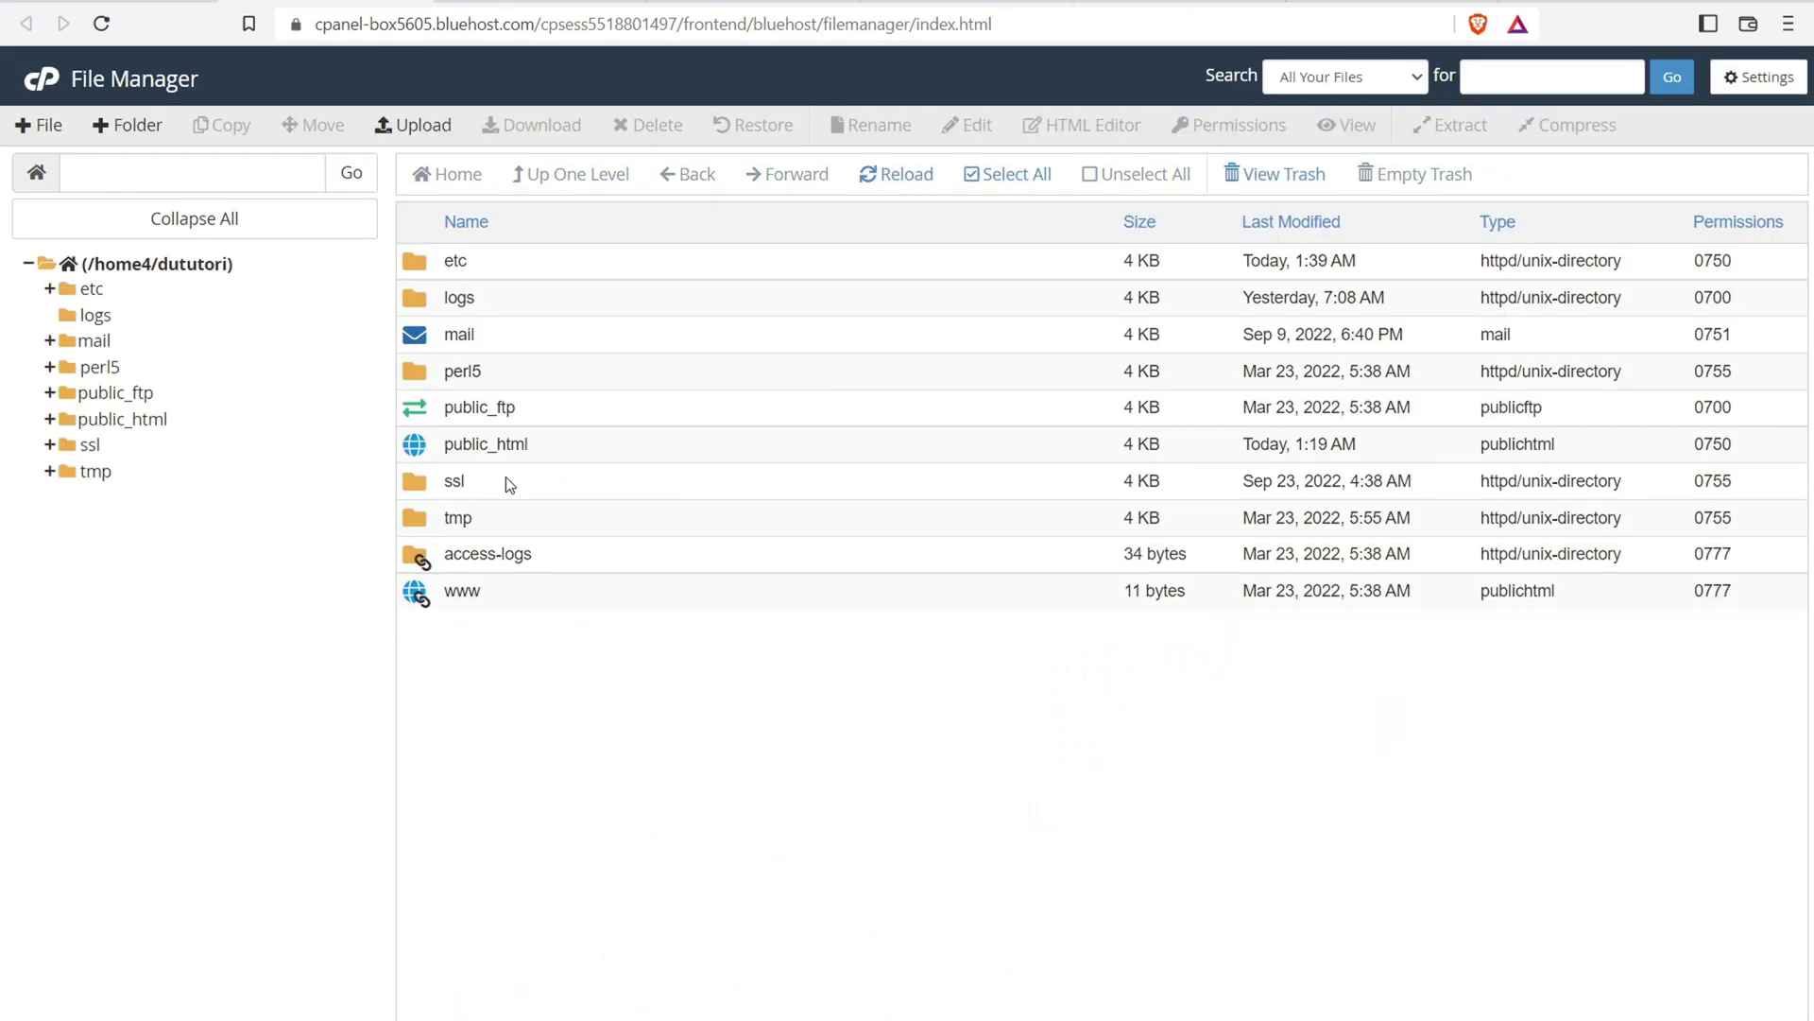
Turn on Show Hidden Files (dotfiles) in the File Manager preferences and save them
{"action": "left_click", "coordinate": [1765, 83]}
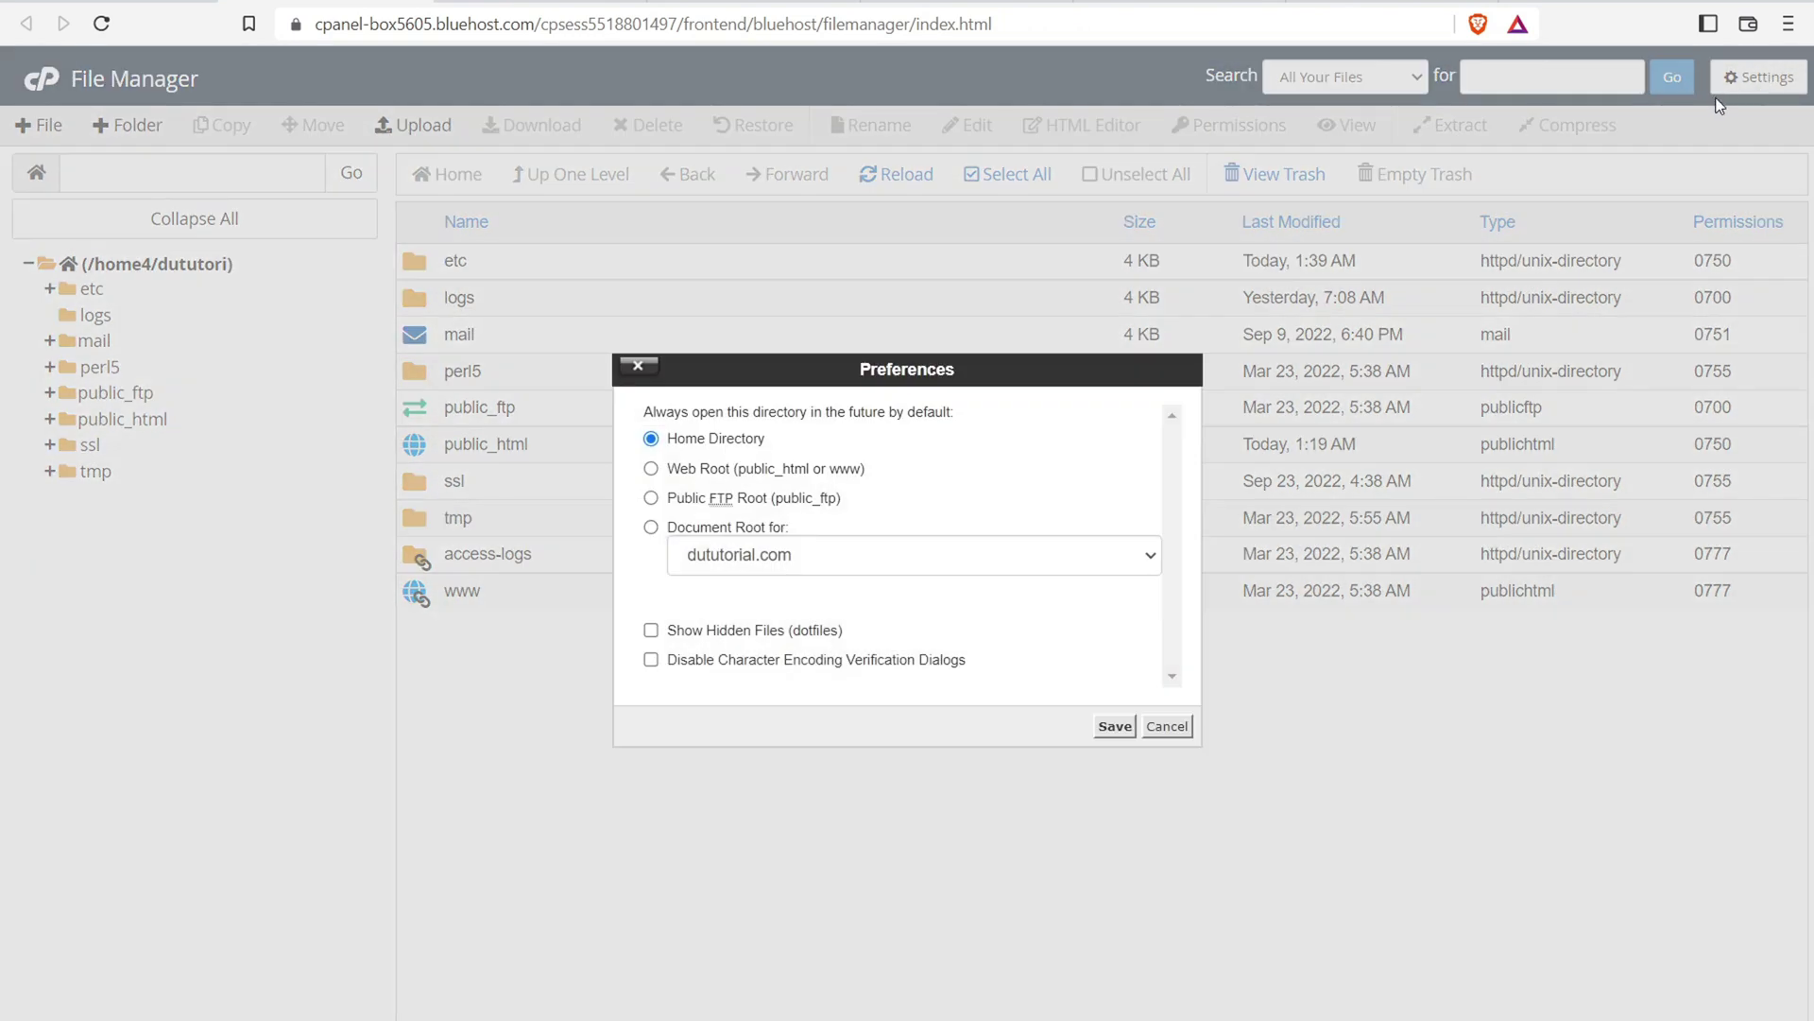
{"action": "left_click", "coordinate": [651, 630]}
{"action": "left_click", "coordinate": [1115, 726]}
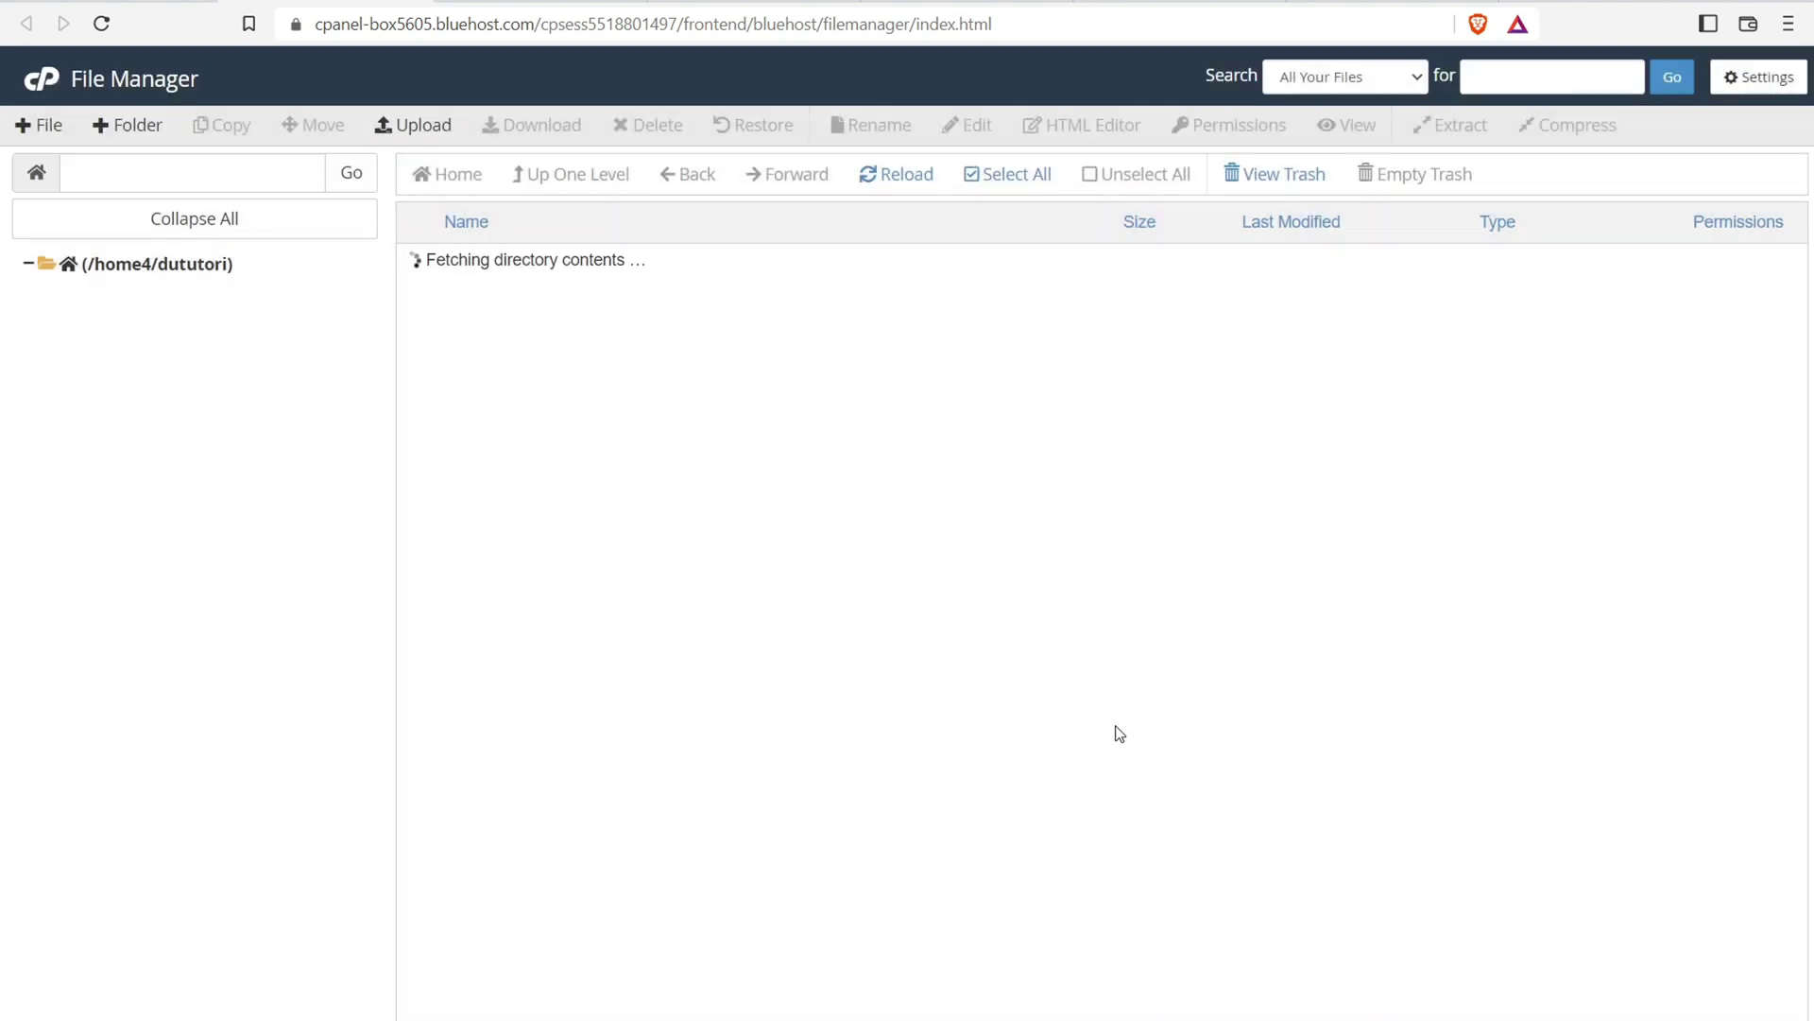
Download the .htaccess file from the home directory and save it to the Desktop as htaccess
{"action": "scroll", "coordinate": [544, 326], "scroll_direction": "down", "scroll_amount": 4}
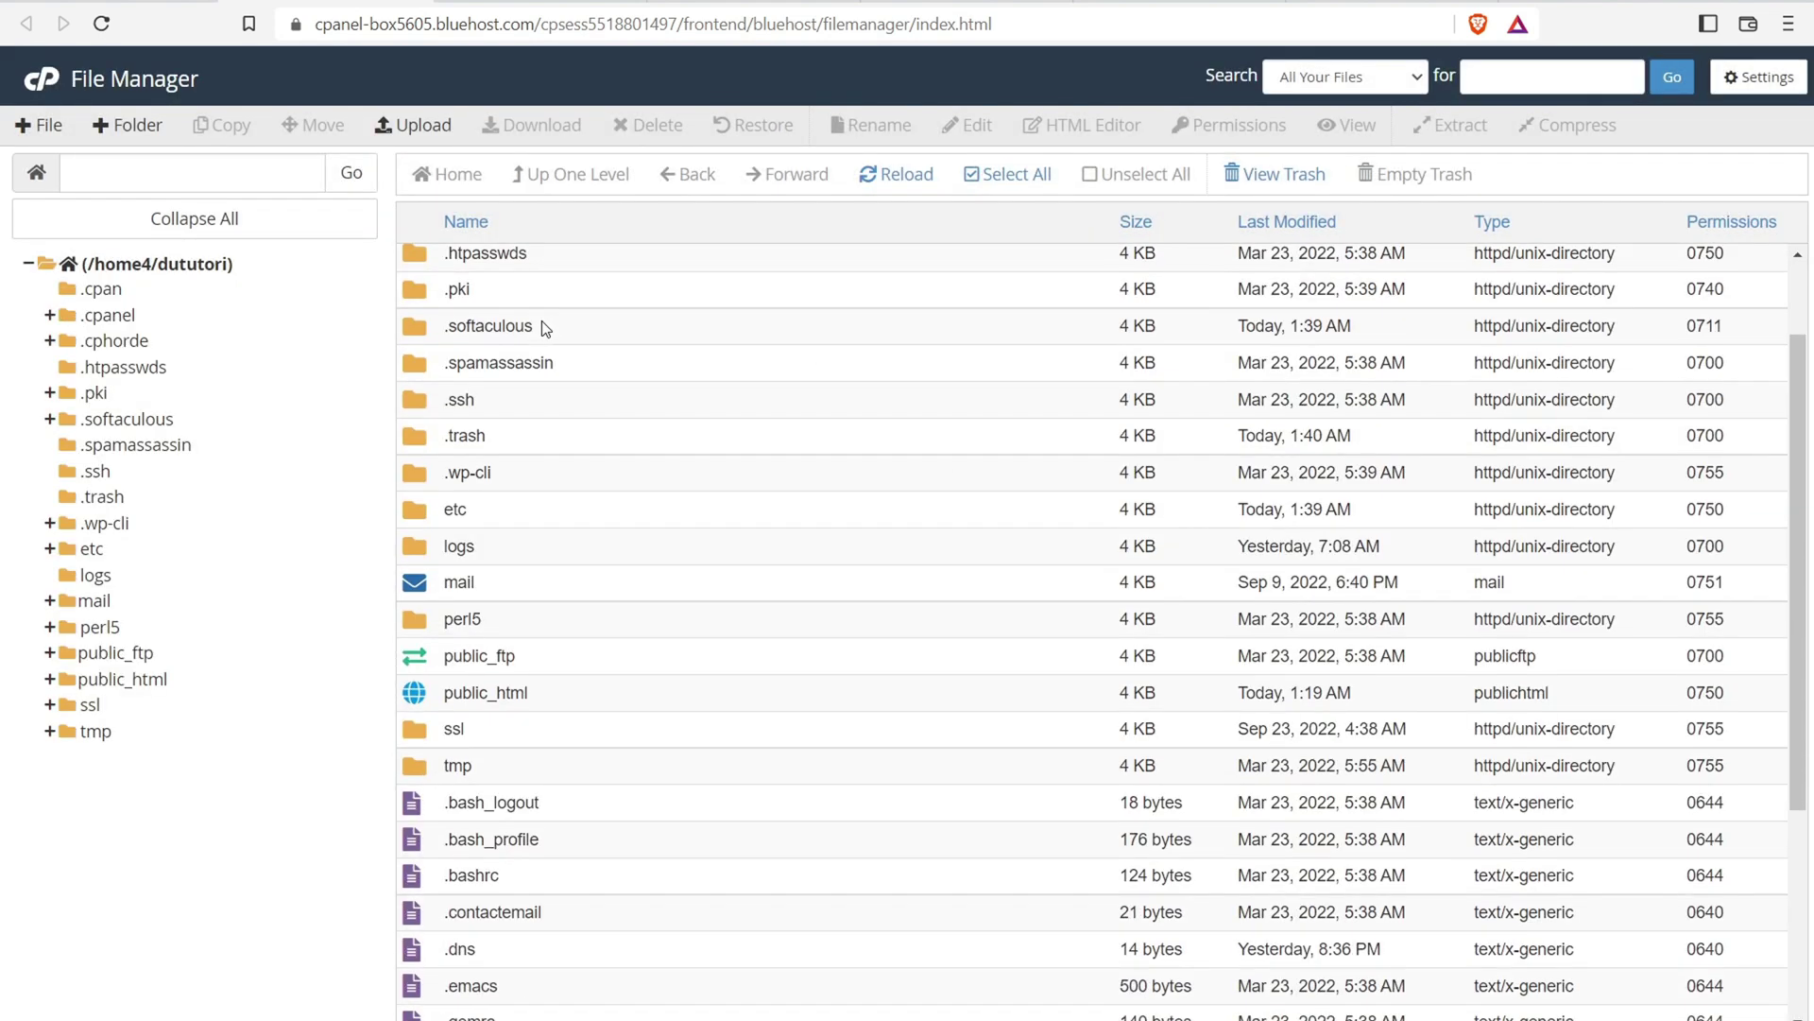
{"action": "scroll", "coordinate": [541, 321], "scroll_direction": "down", "scroll_amount": 2}
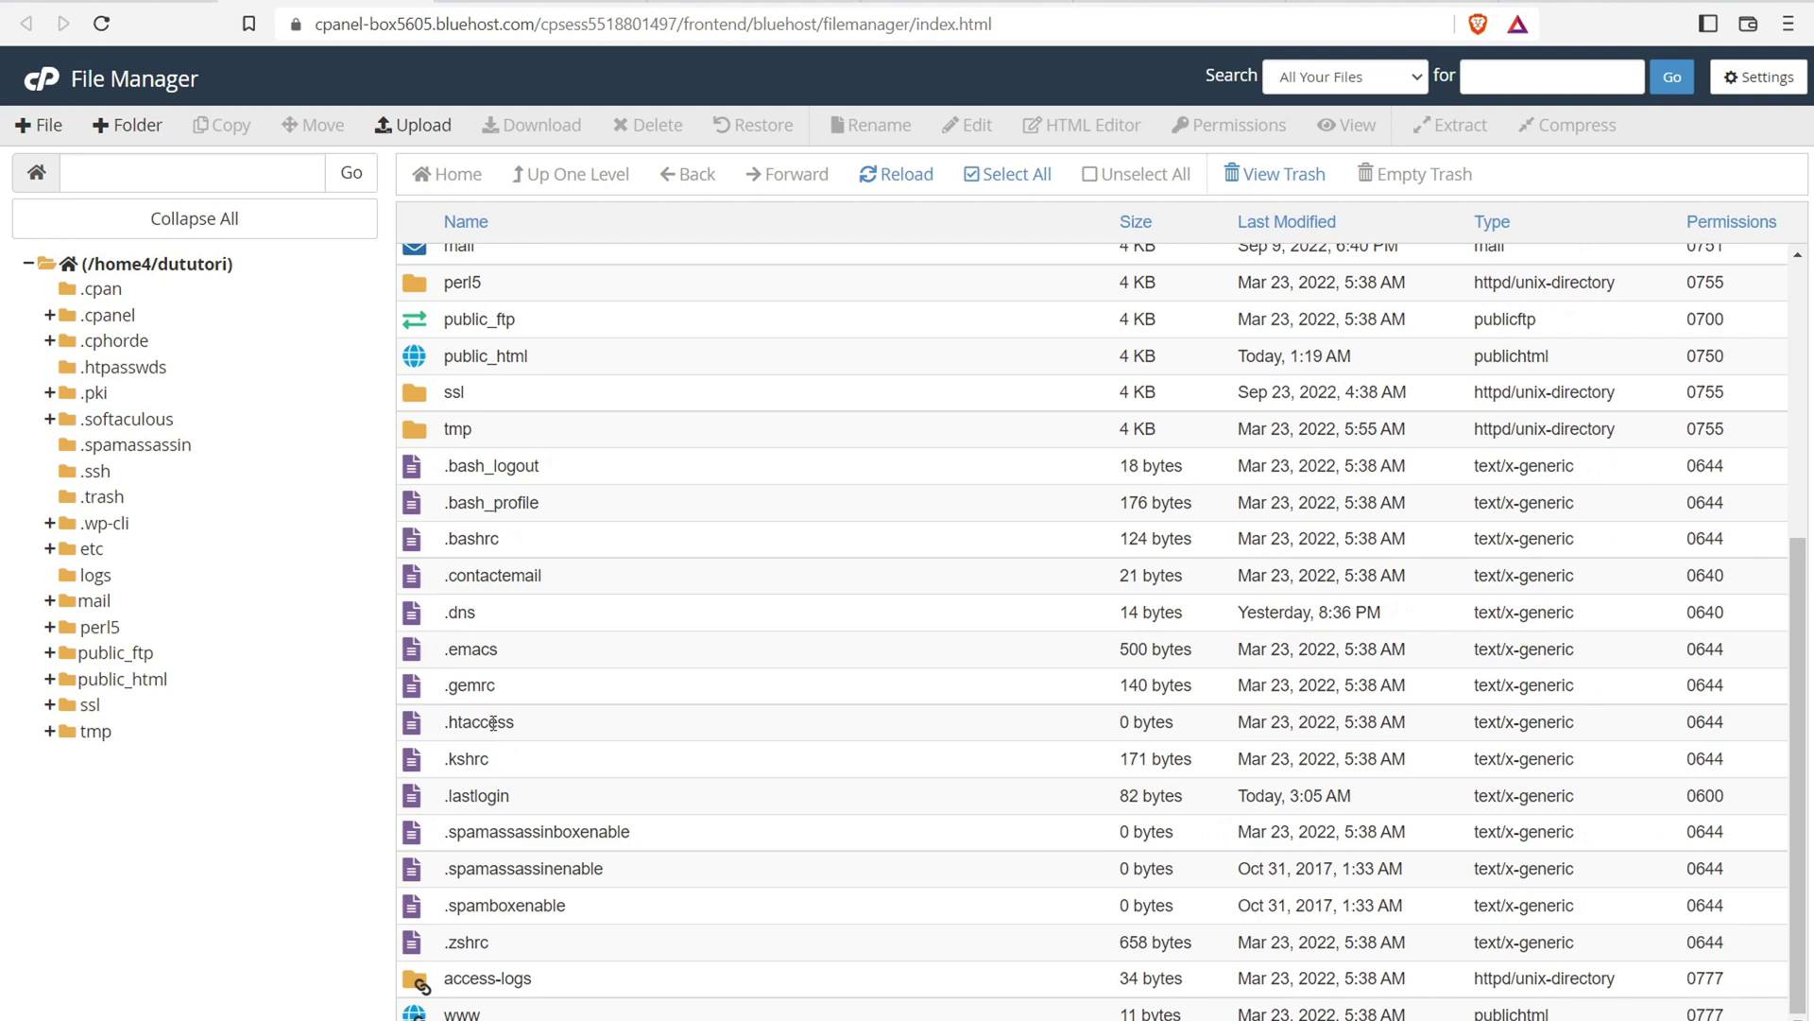
{"action": "left_click", "coordinate": [490, 724]}
{"action": "double_click", "coordinate": [586, 715]}
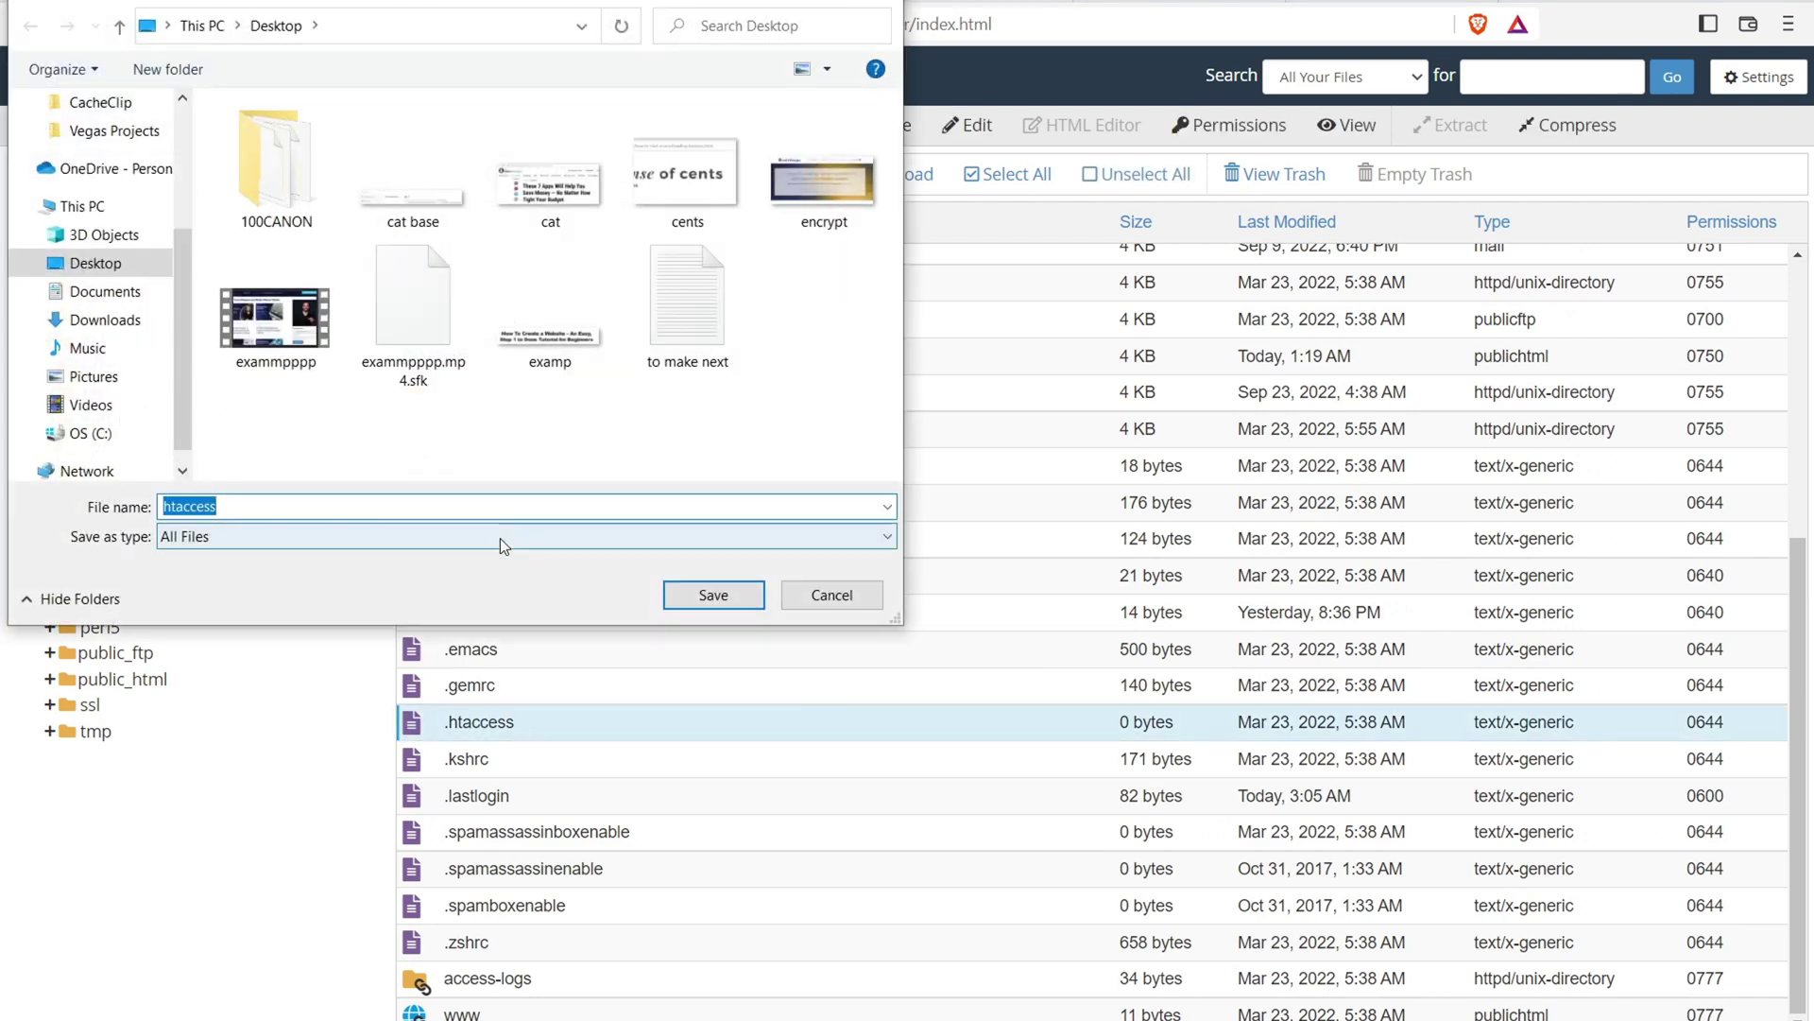
{"action": "left_click", "coordinate": [690, 599]}
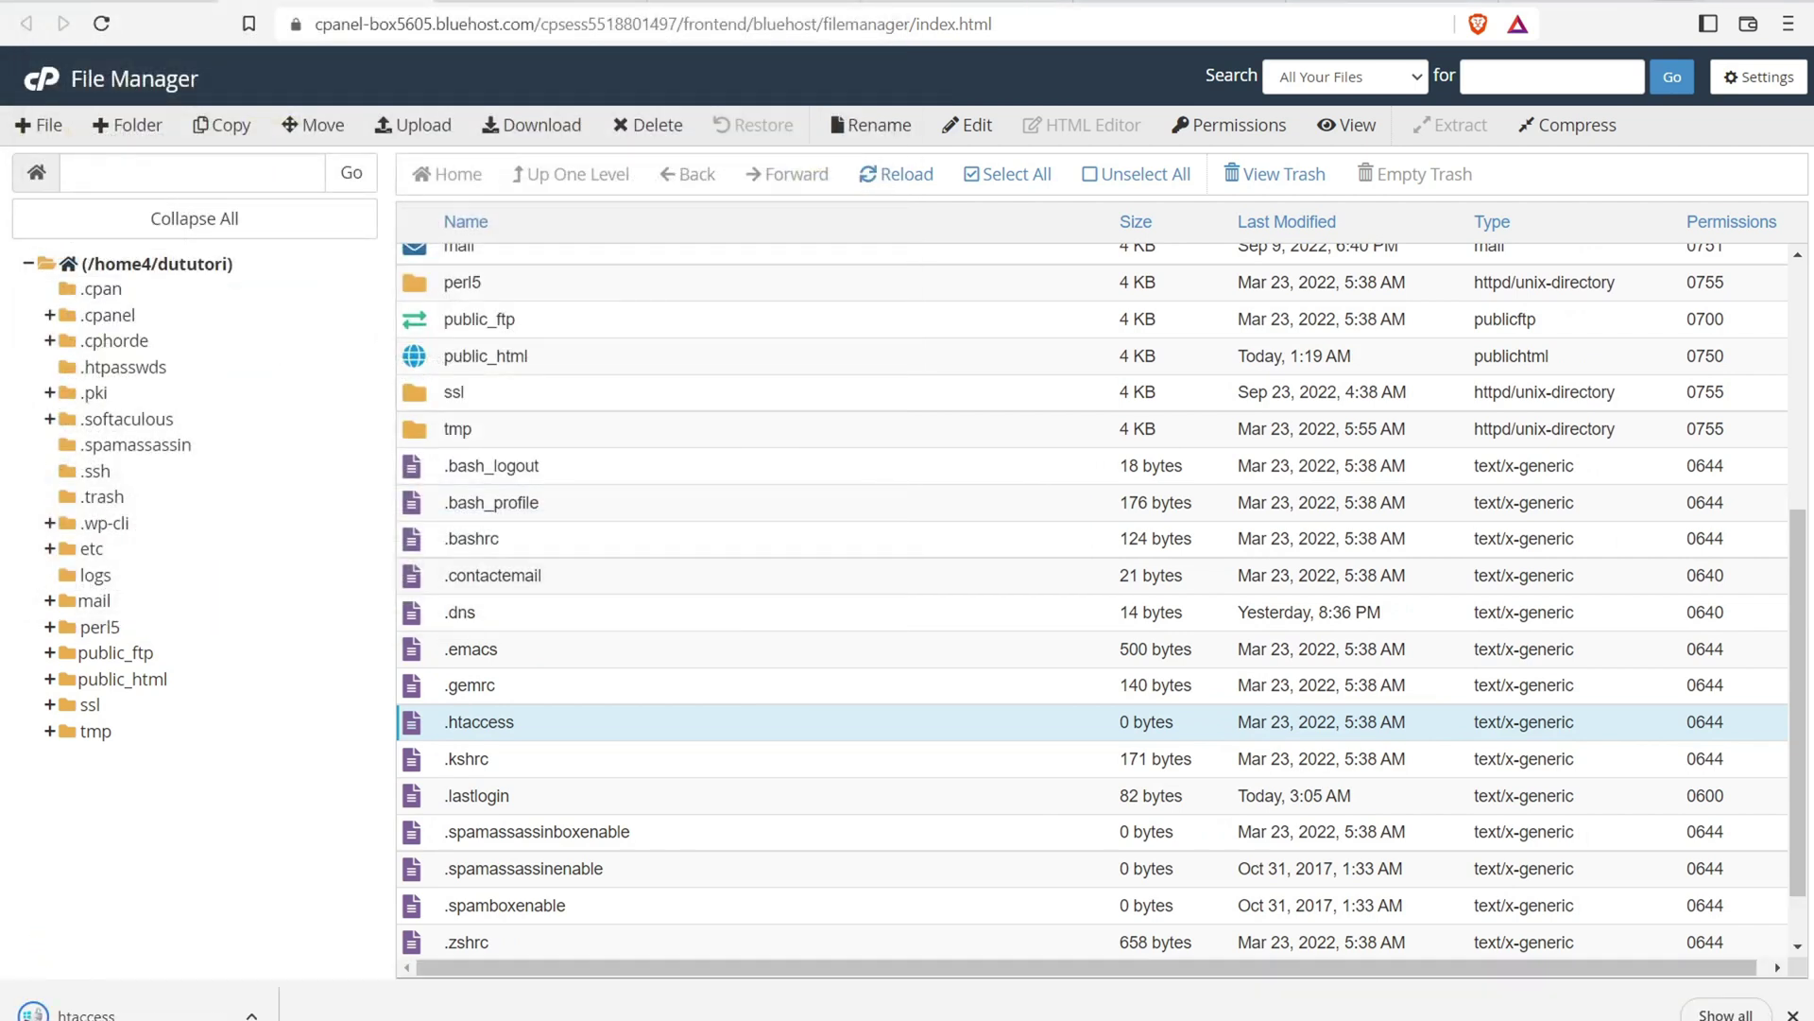
Shrink the browser window to reveal the desktop and open the downloaded htaccess file in Notepad
{"action": "key", "text": "super+Right"}
{"action": "double_click", "coordinate": [48, 14]}
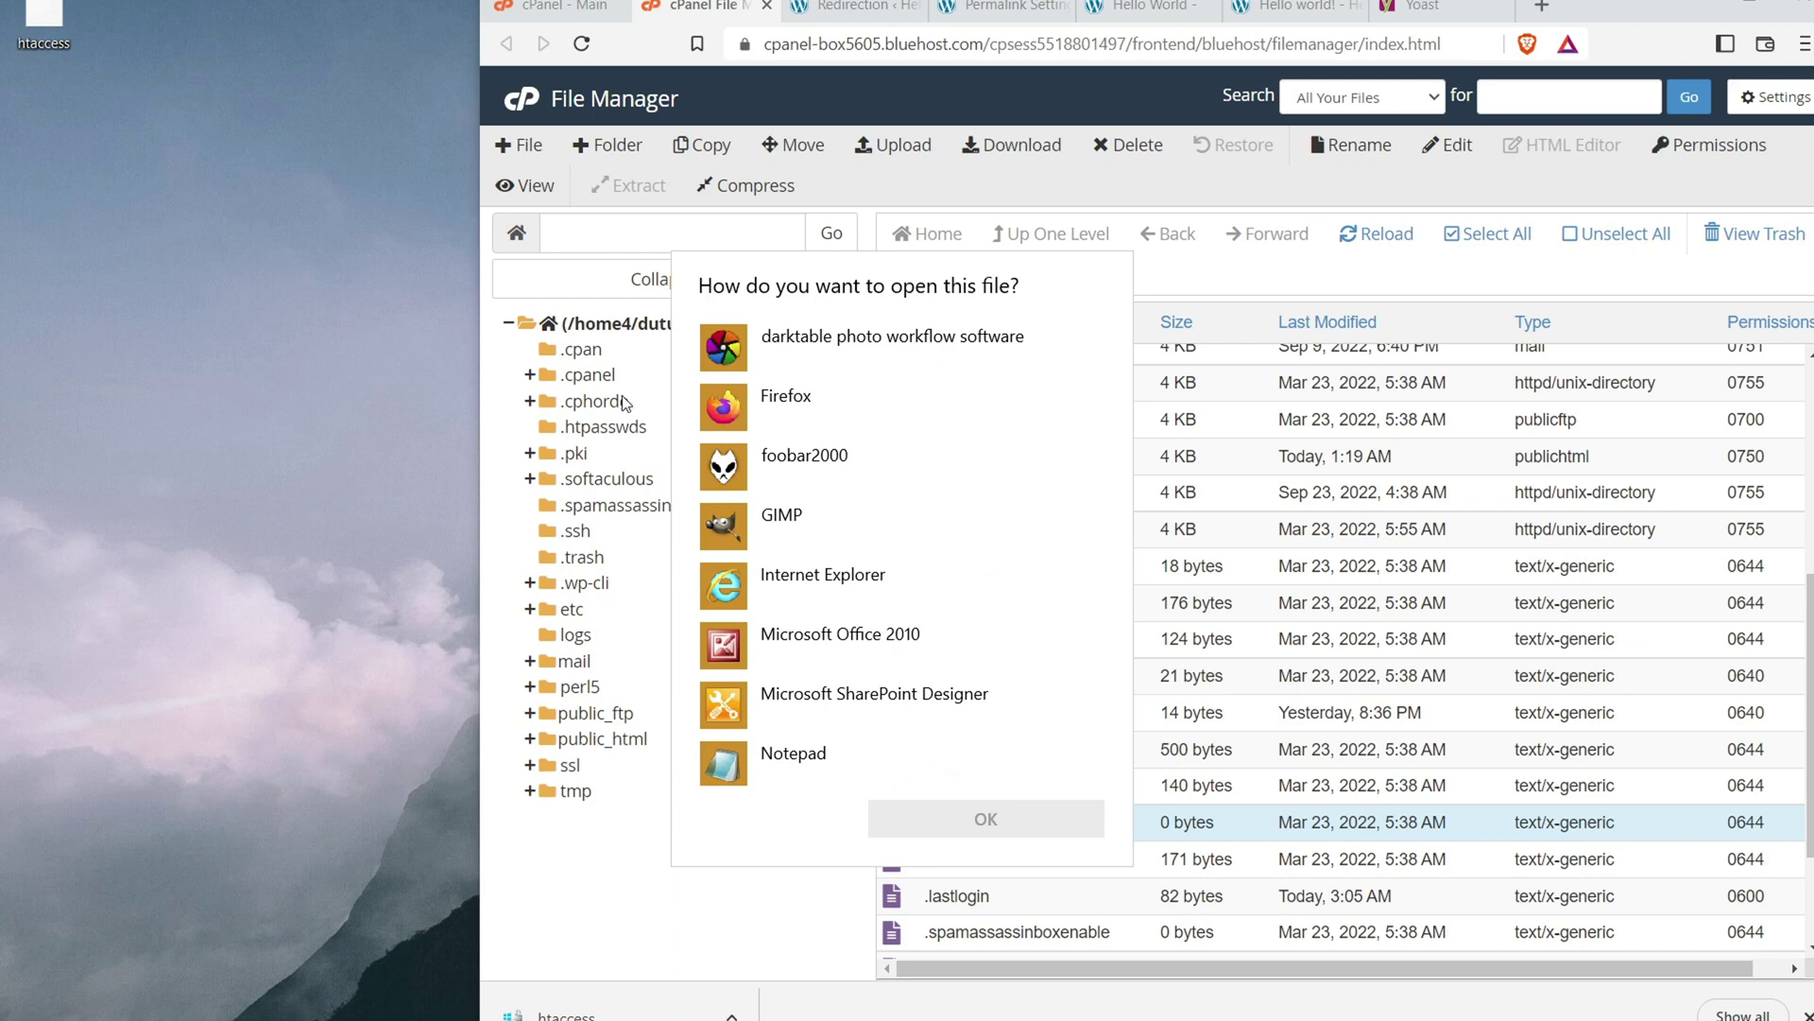
{"action": "left_click", "coordinate": [835, 756]}
{"action": "scroll", "coordinate": [992, 426], "scroll_direction": "down", "scroll_amount": 1}
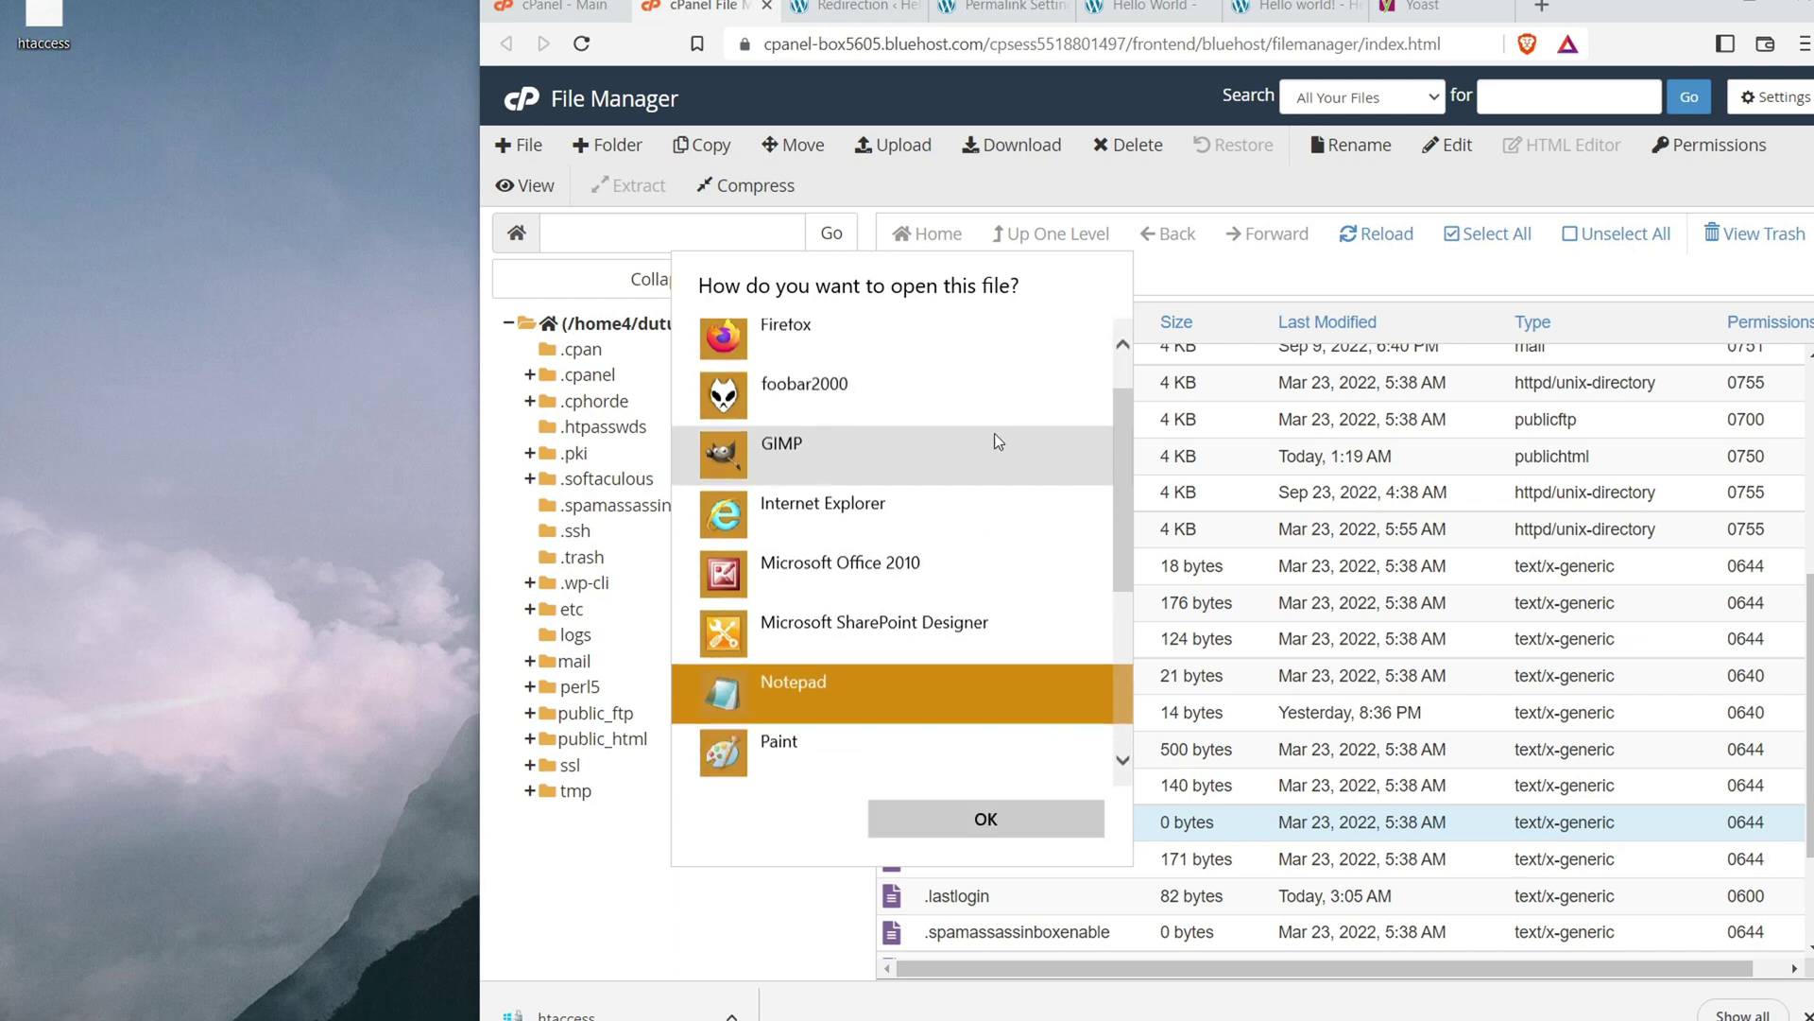
{"action": "scroll", "coordinate": [873, 495], "scroll_direction": "down", "scroll_amount": 6}
{"action": "left_click", "coordinate": [973, 818]}
{"action": "right_click", "coordinate": [1142, 200]}
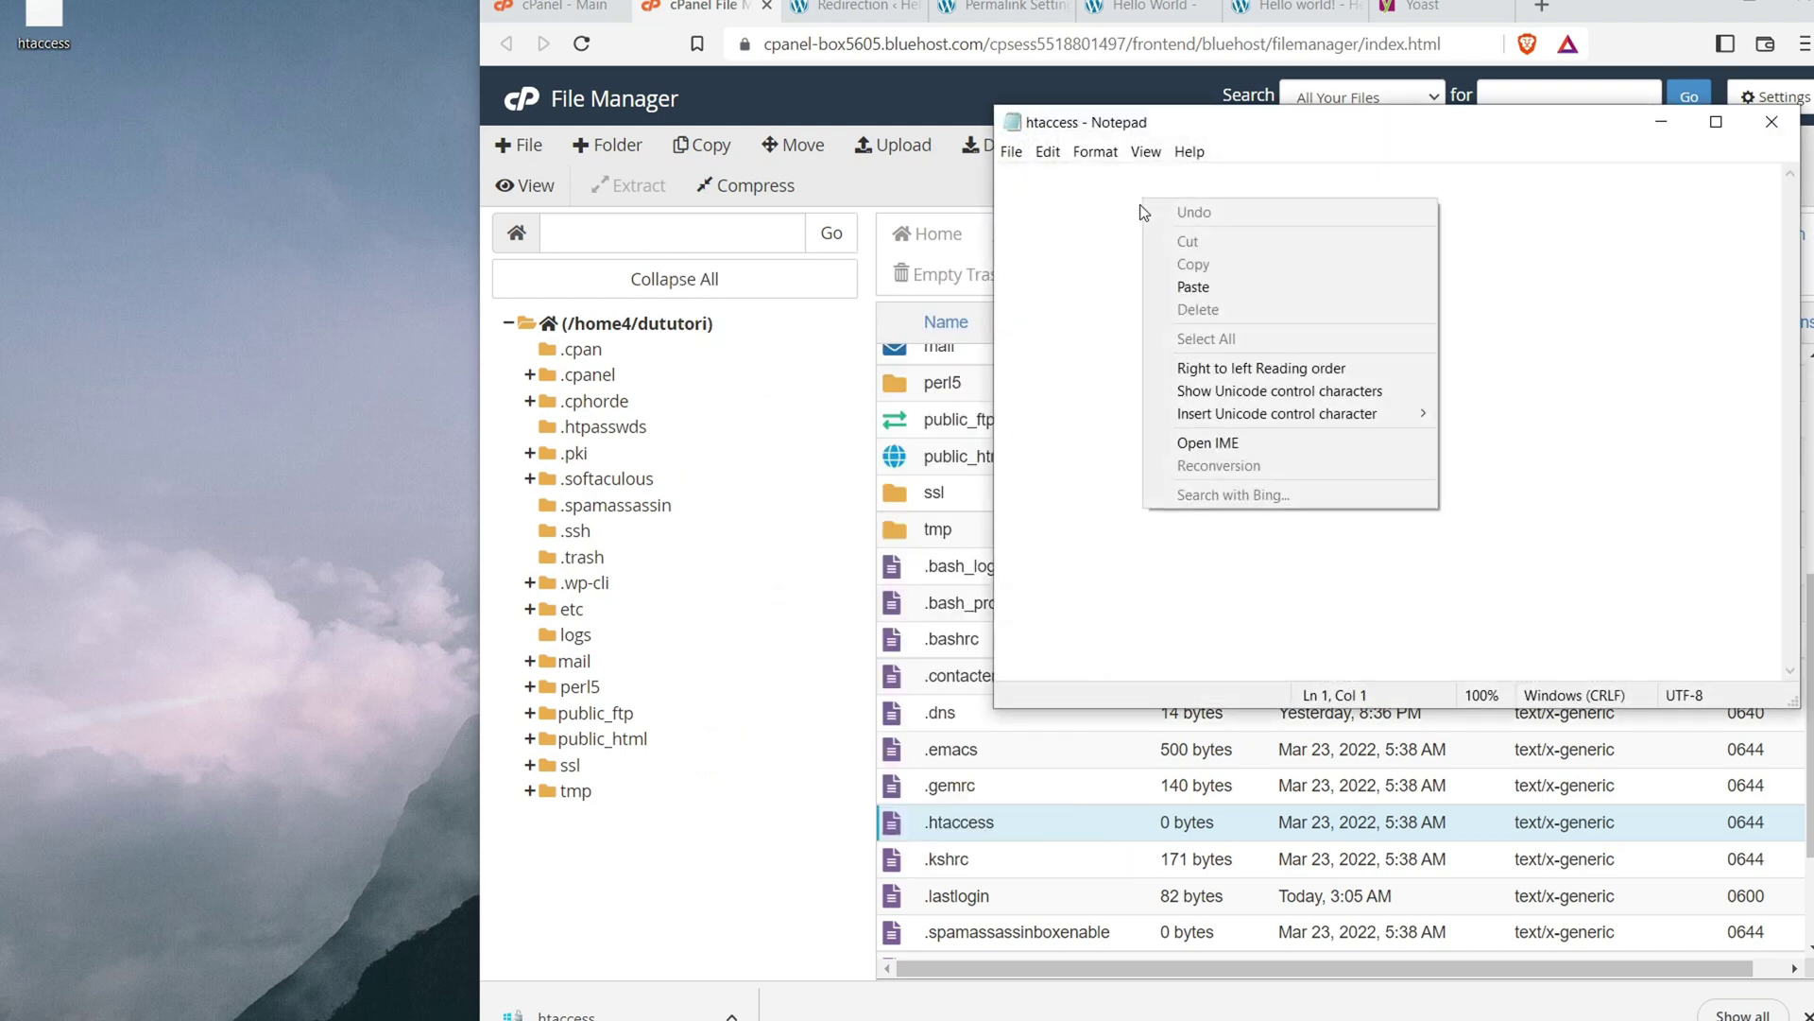
{"action": "left_click", "coordinate": [1194, 287]}
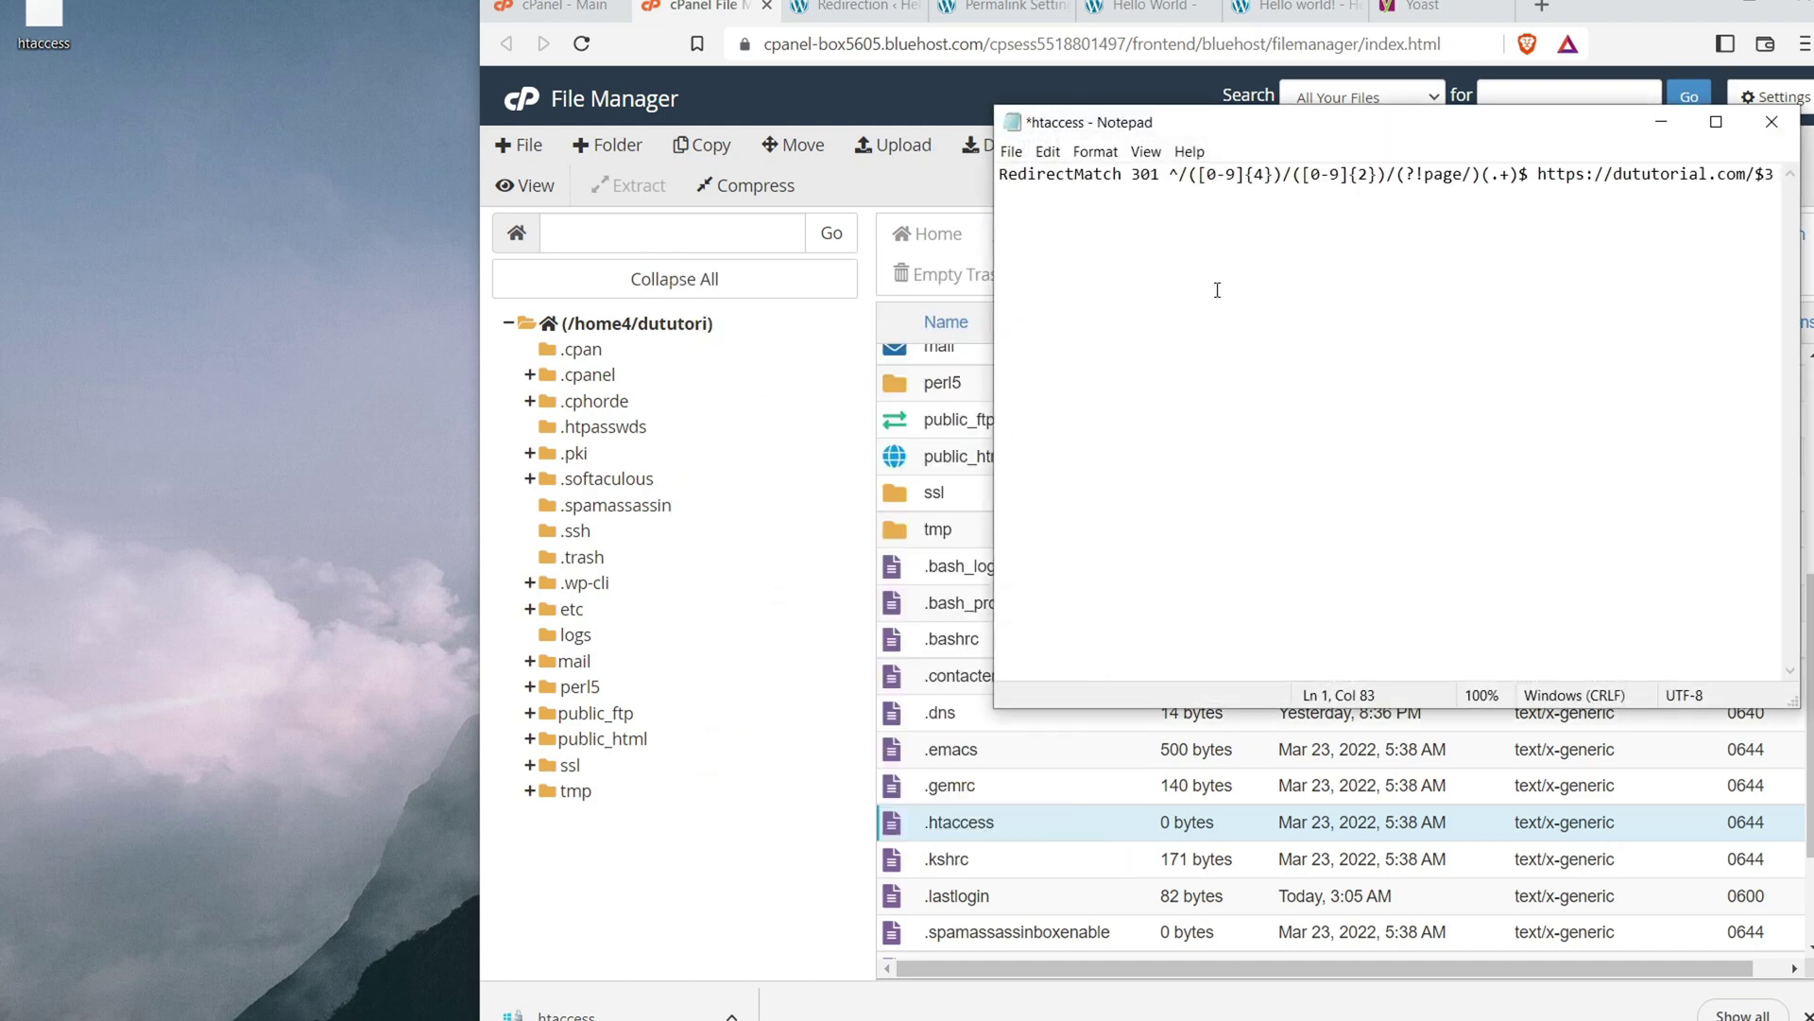
{"action": "left_click", "coordinate": [1661, 122]}
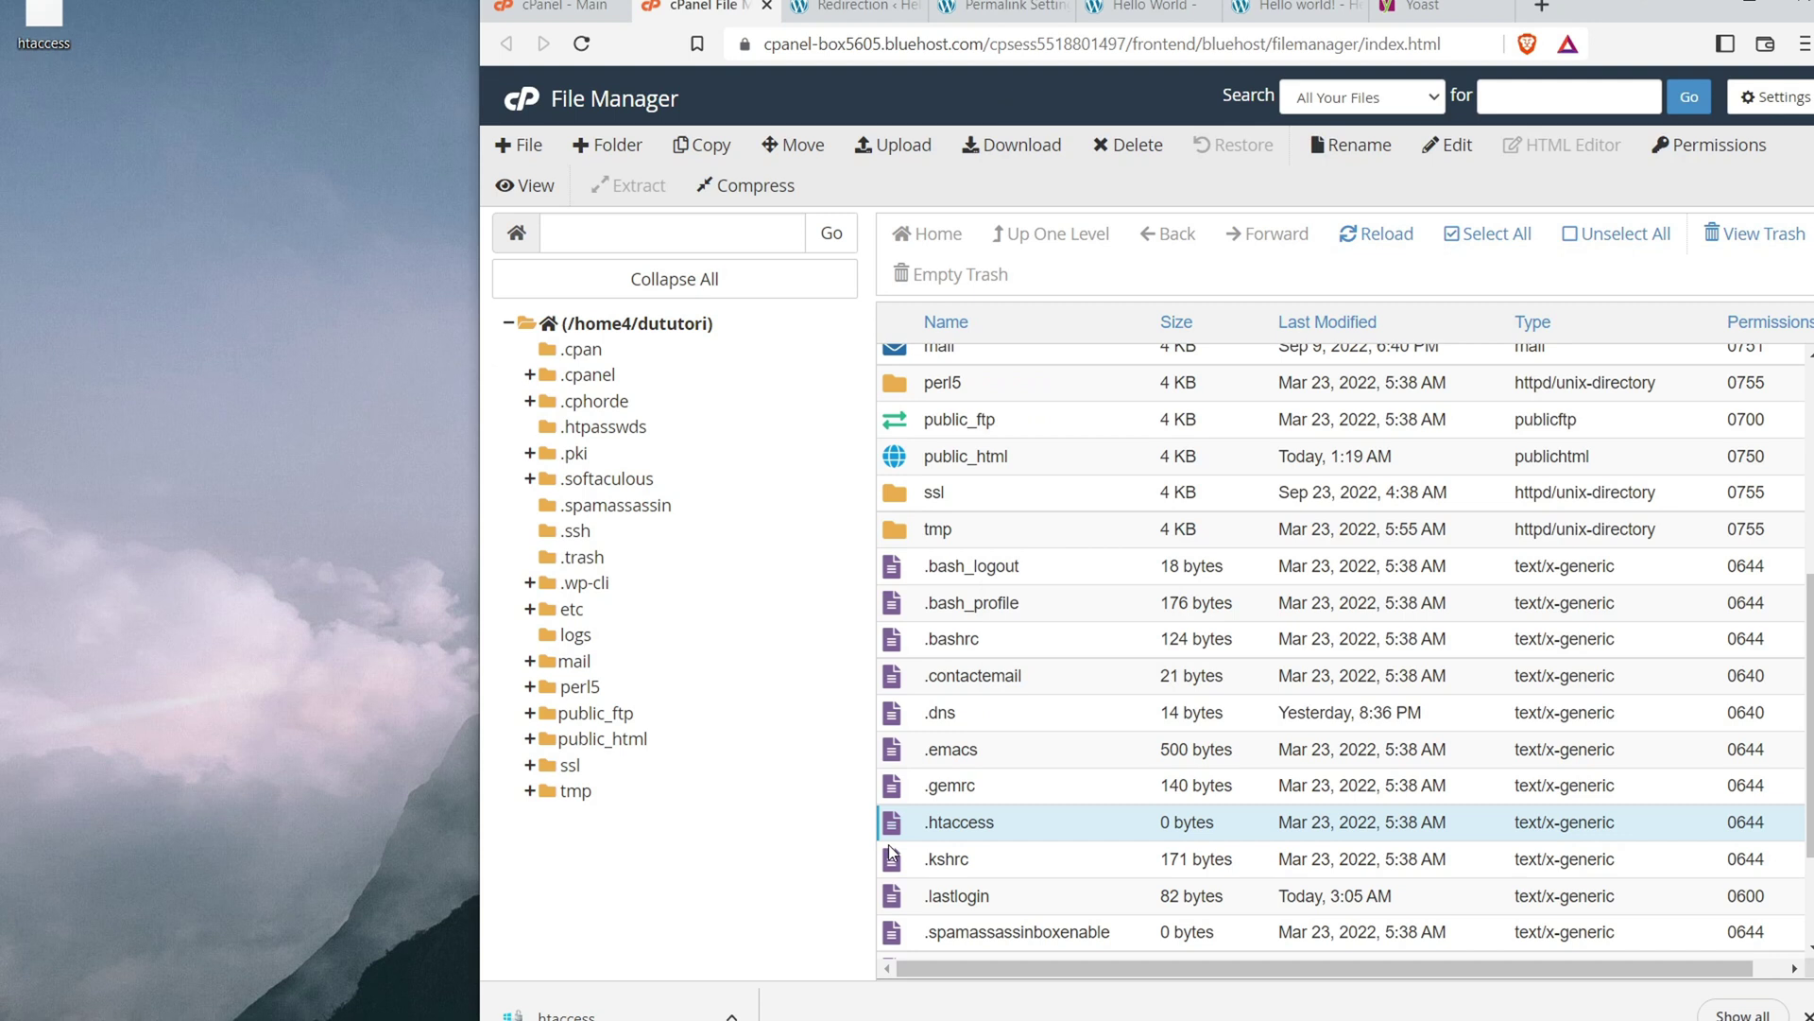
Maximize the browser, return to the Redirection plugin's site settings and dismiss the download bar
{"action": "left_click", "coordinate": [1770, 11]}
{"action": "key", "text": "ctrl+Tab"}
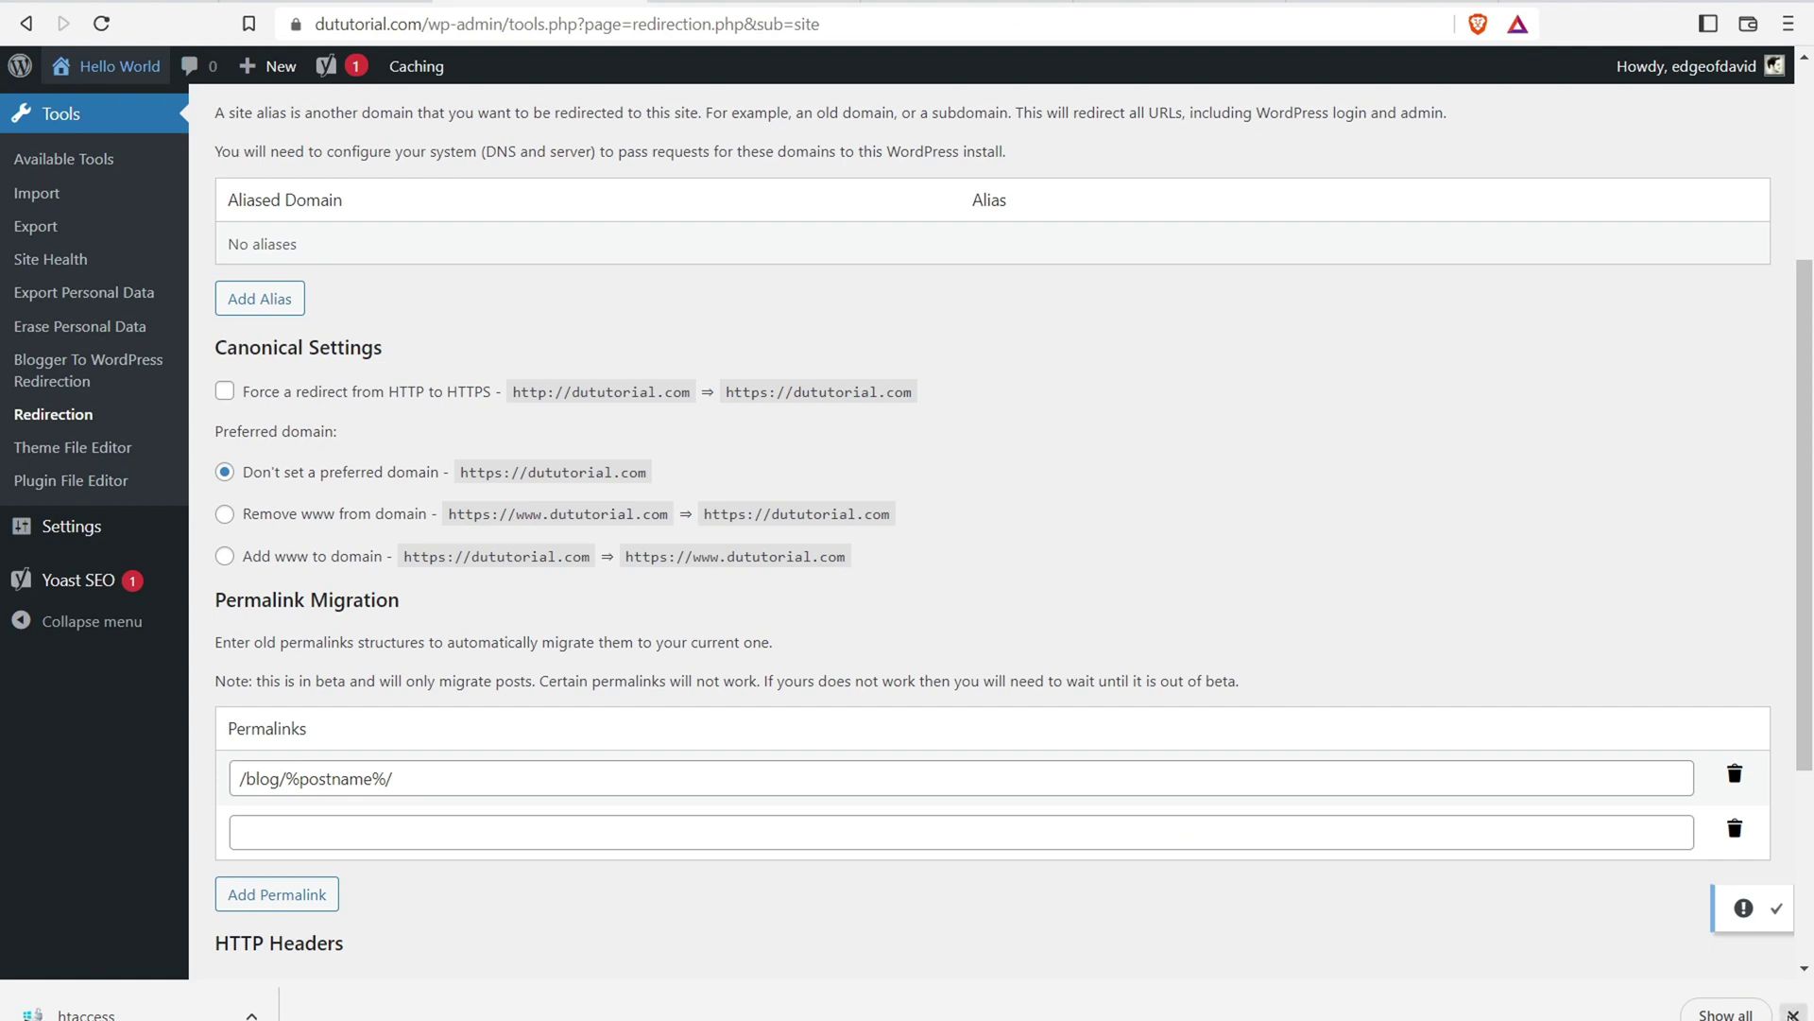
{"action": "left_click", "coordinate": [1792, 1014]}
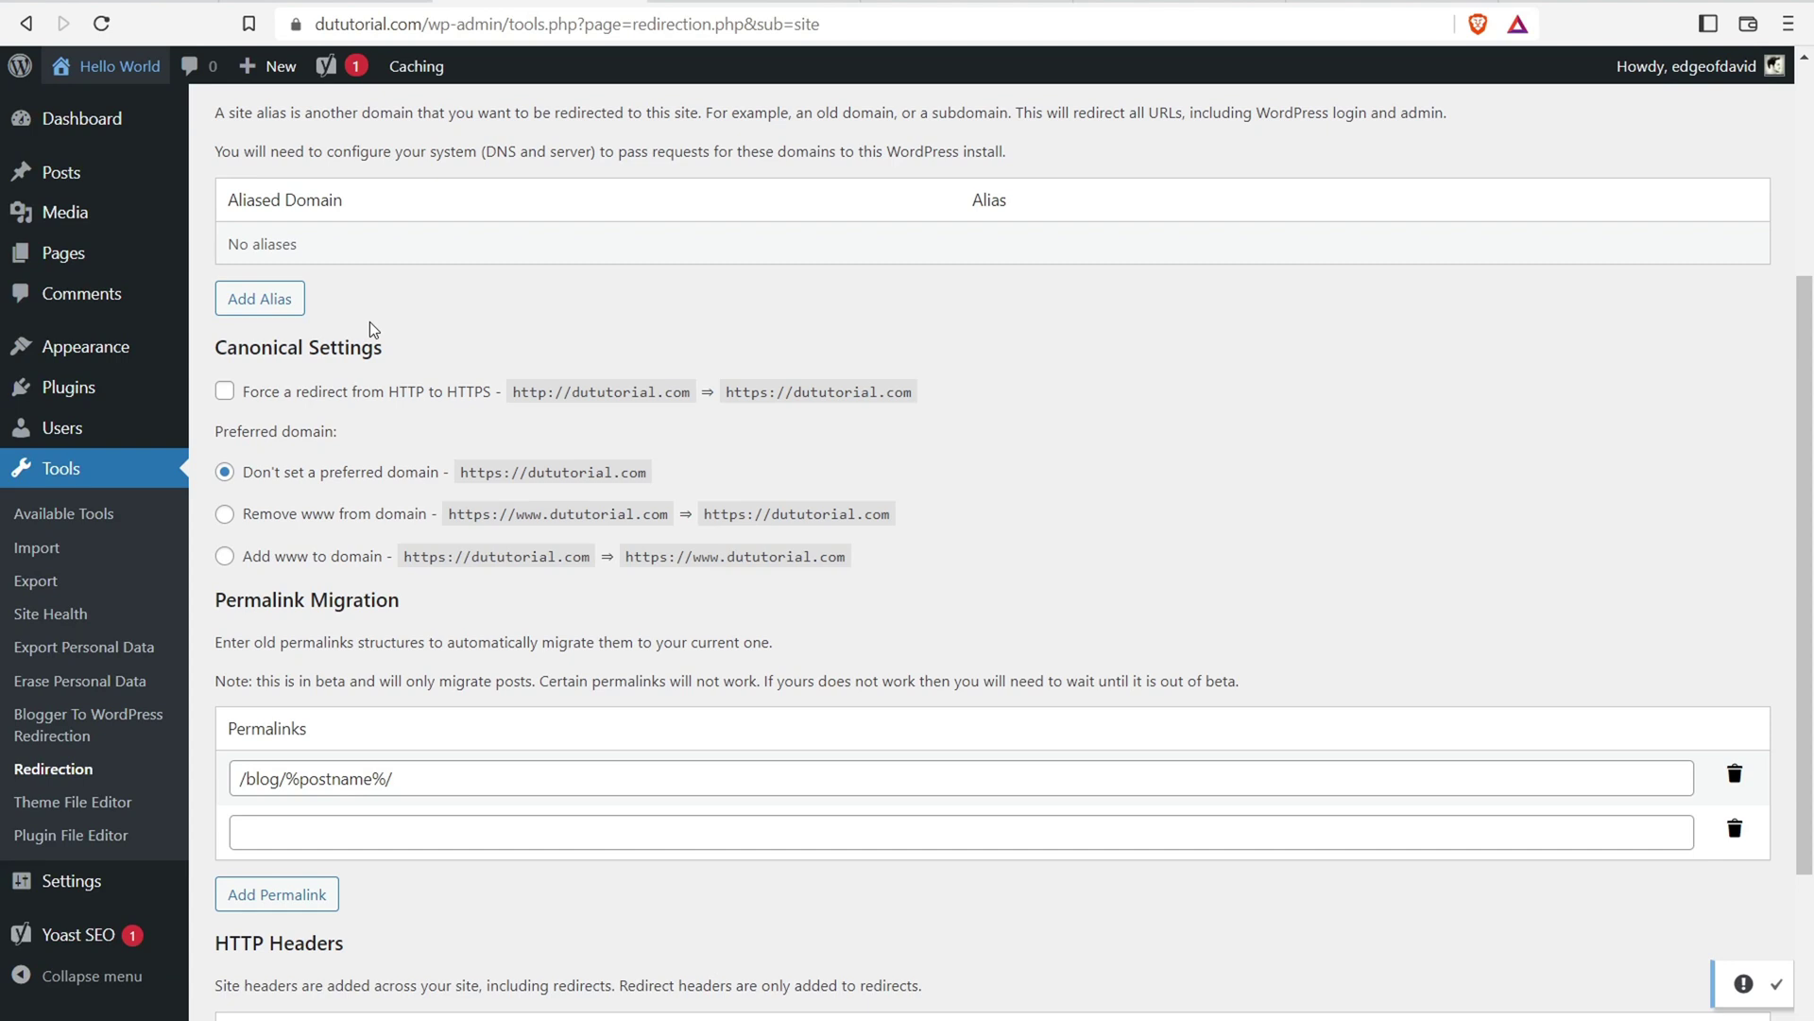
Switch to the Permalink Settings and review the common structures and the optional category and tag bases
{"action": "mouse_move", "coordinate": [67, 896]}
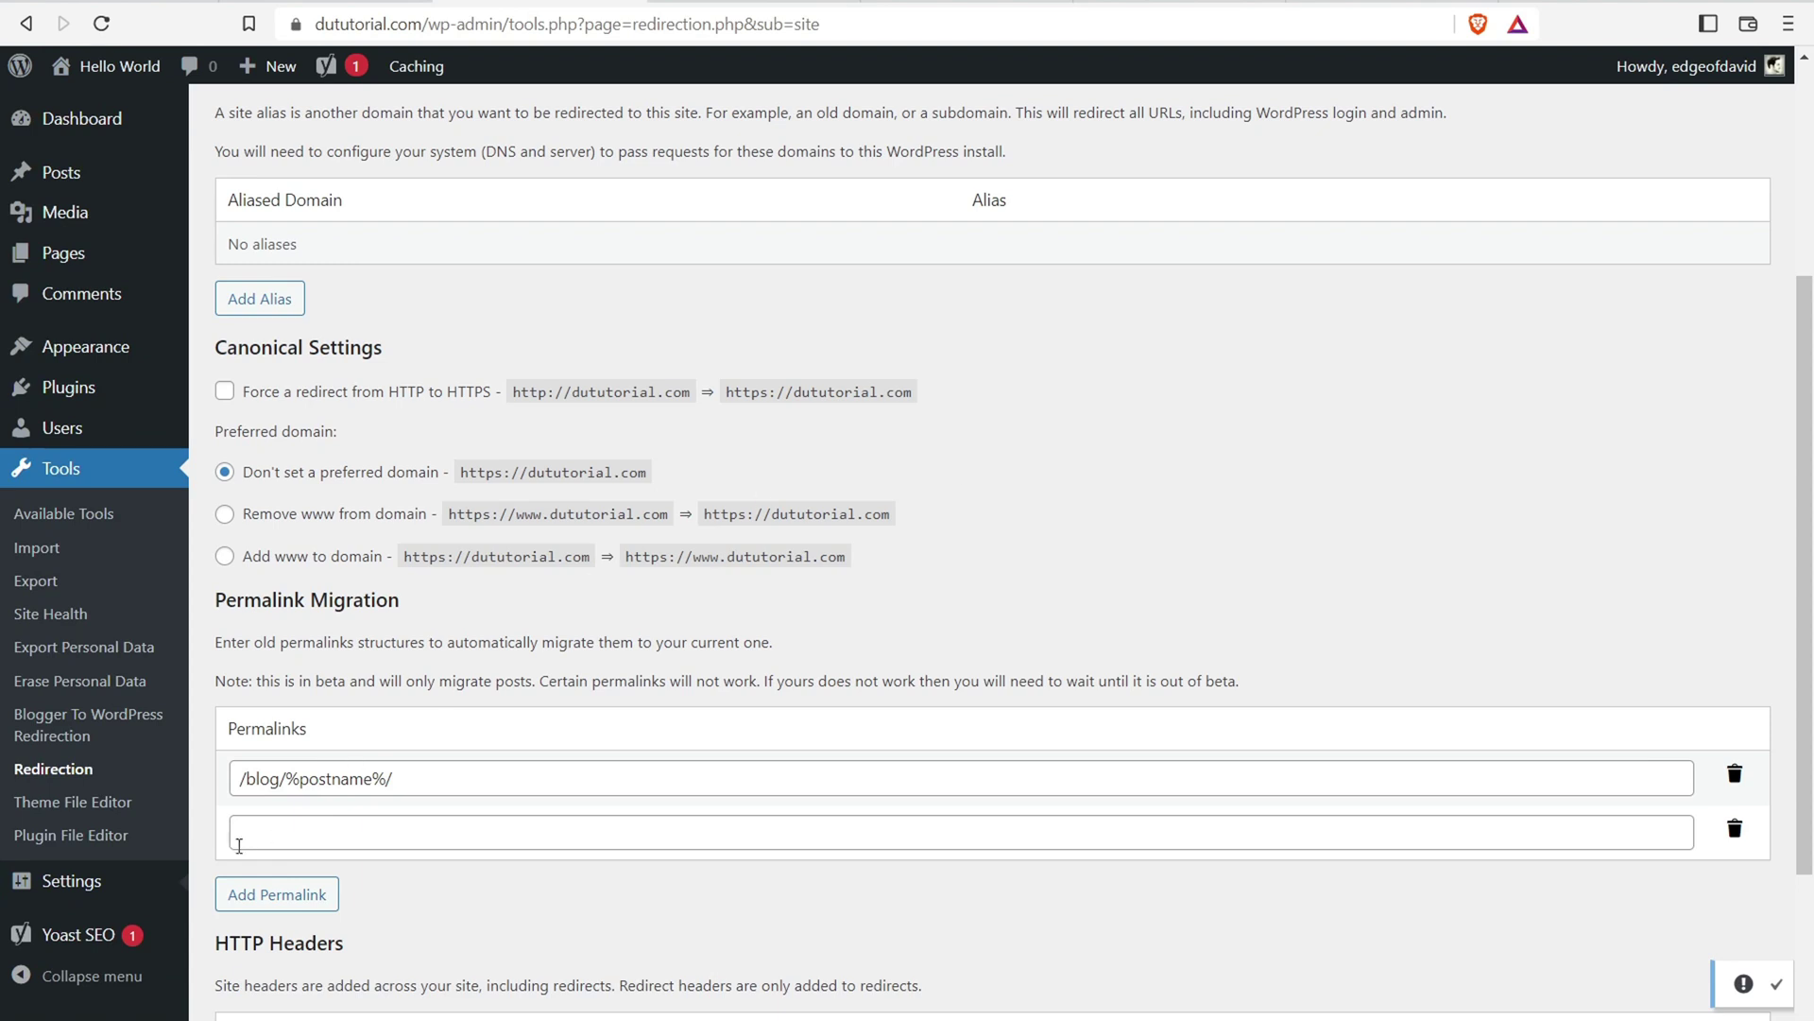
{"action": "scroll", "coordinate": [597, 455], "scroll_direction": "down", "scroll_amount": 1}
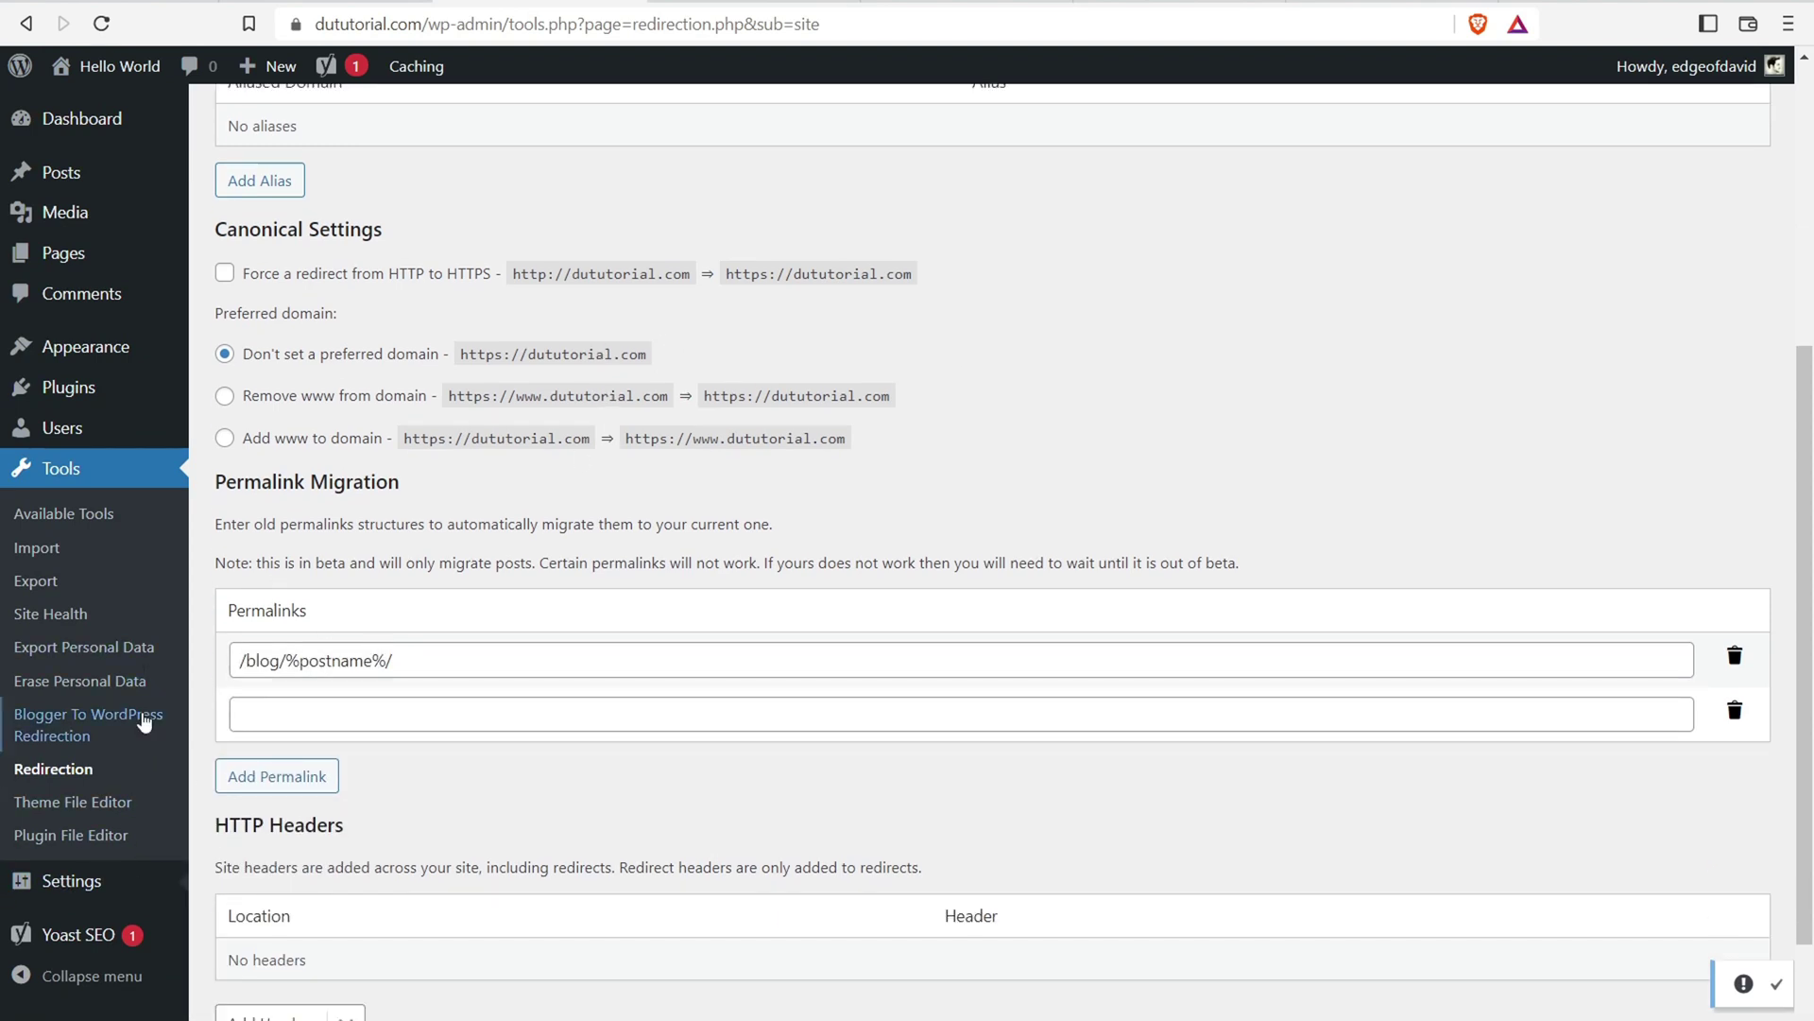
{"action": "left_click", "coordinate": [249, 952]}
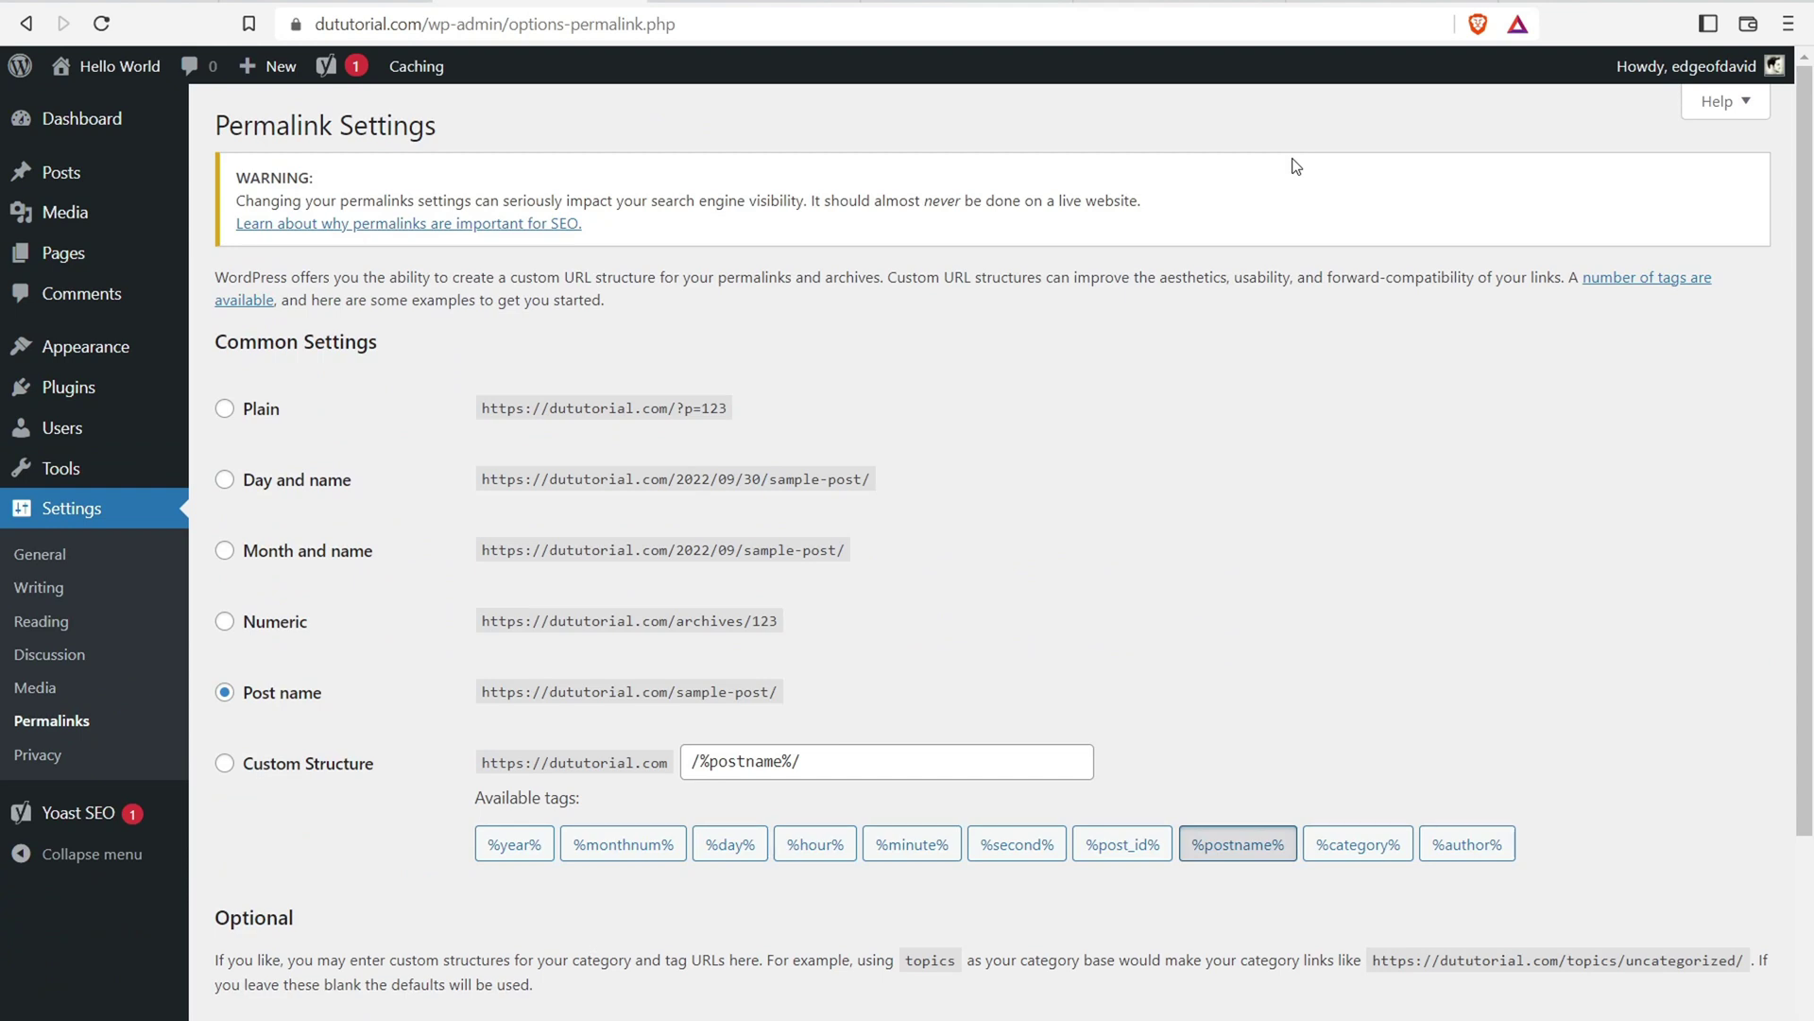
{"action": "scroll", "coordinate": [826, 373], "scroll_direction": "down", "scroll_amount": 3}
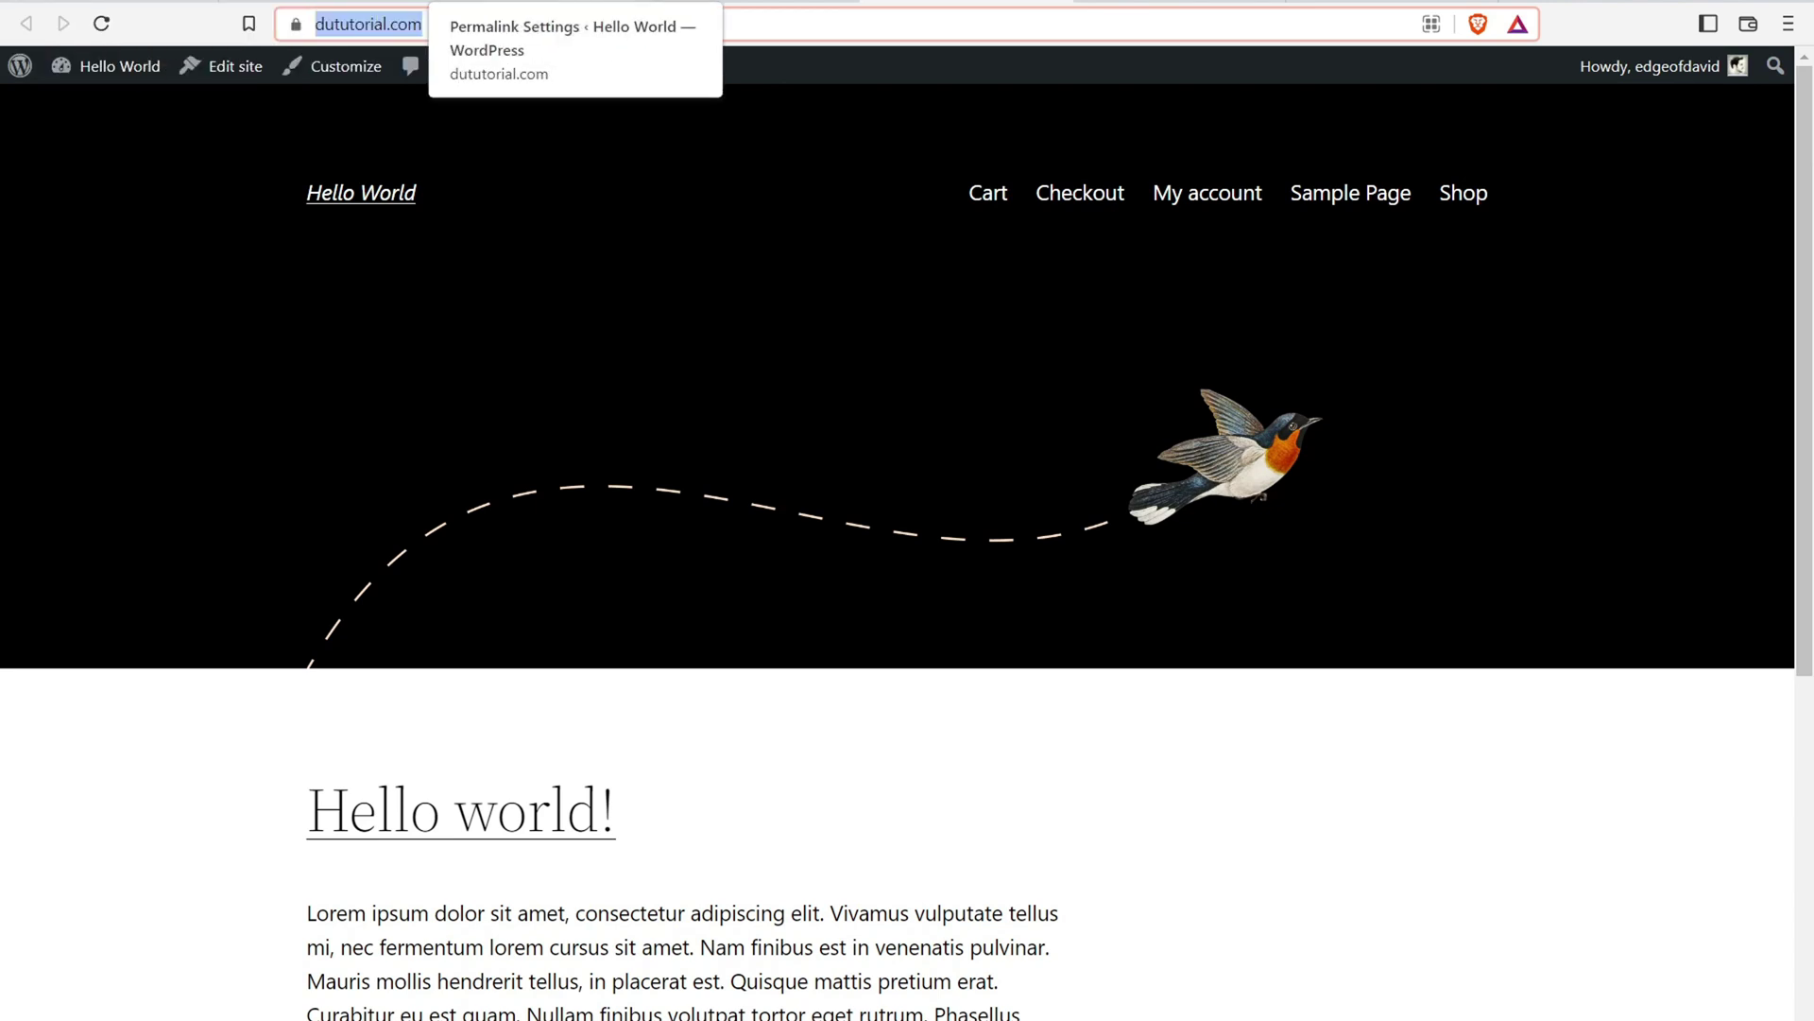
{"action": "left_click", "coordinate": [539, 2]}
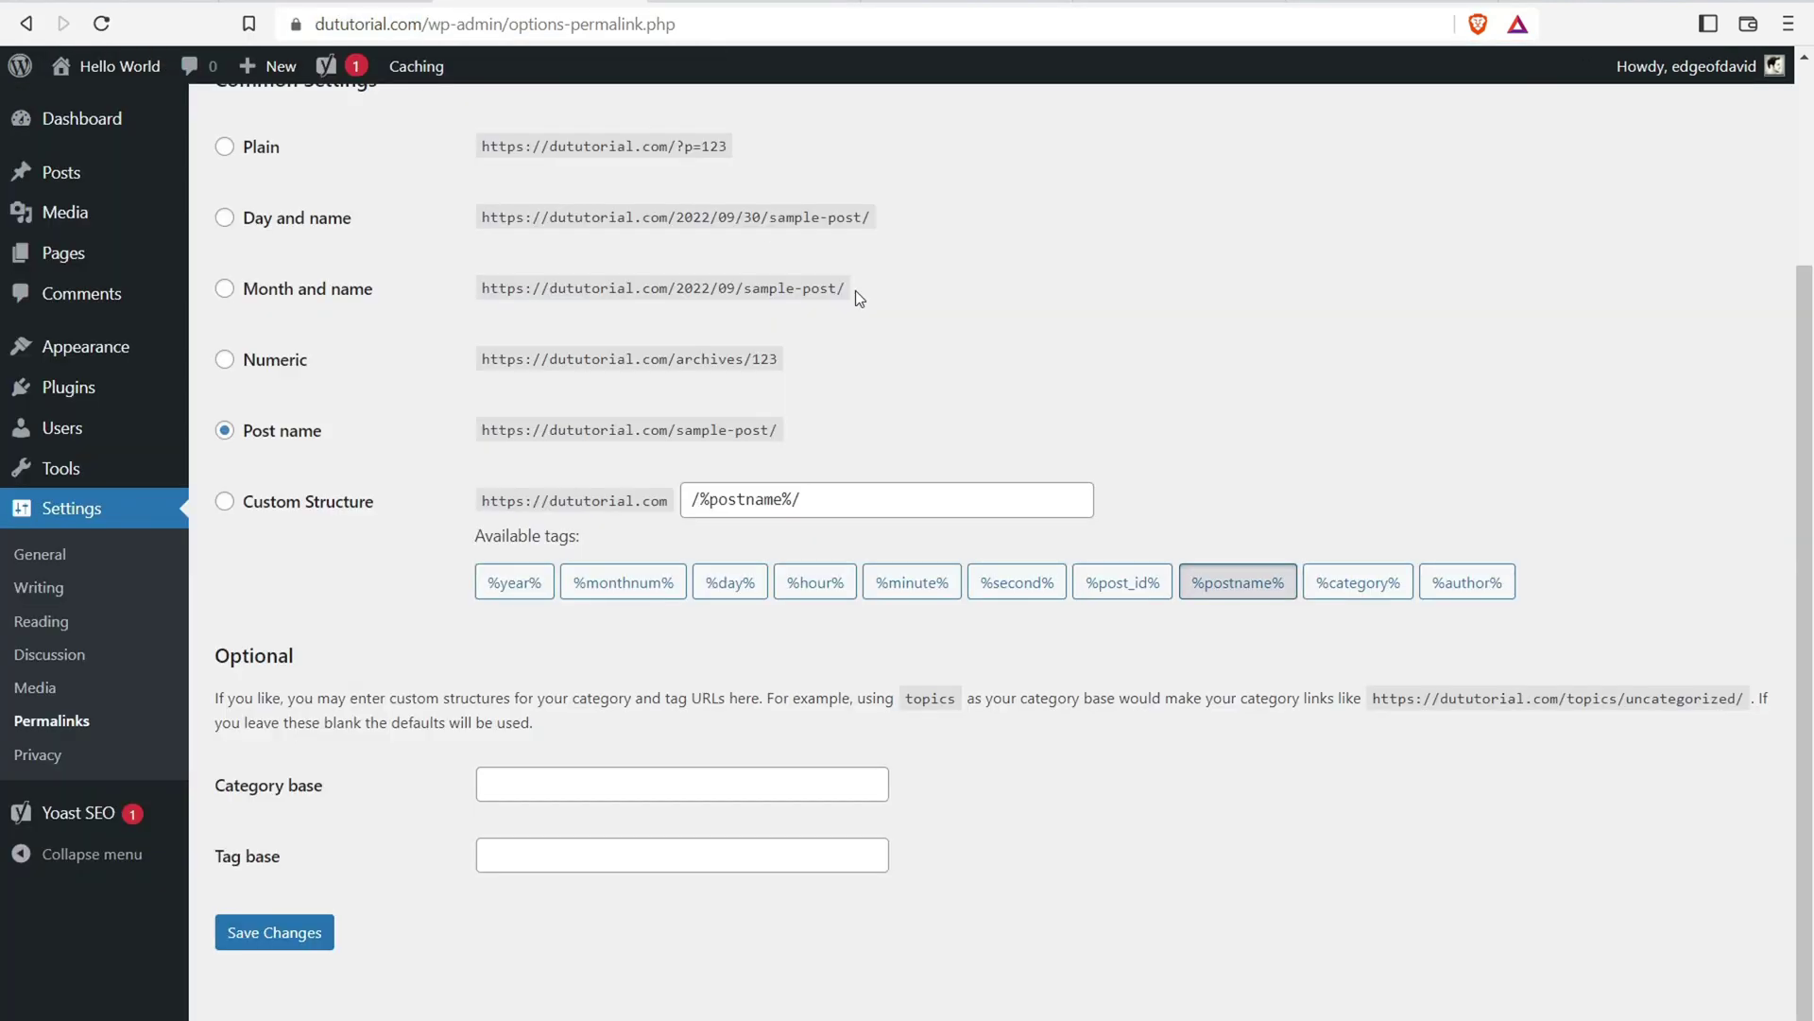